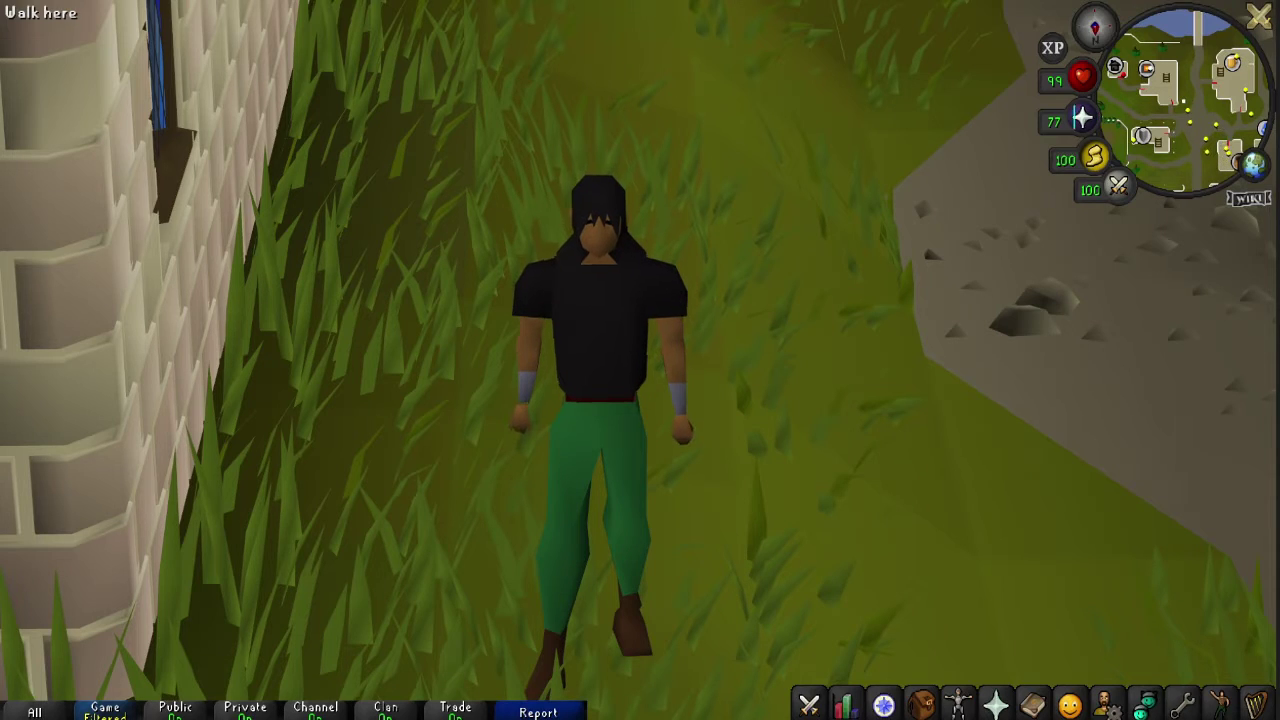
scroll(640, 360, down, 10)
scroll(640, 360, down, 8)
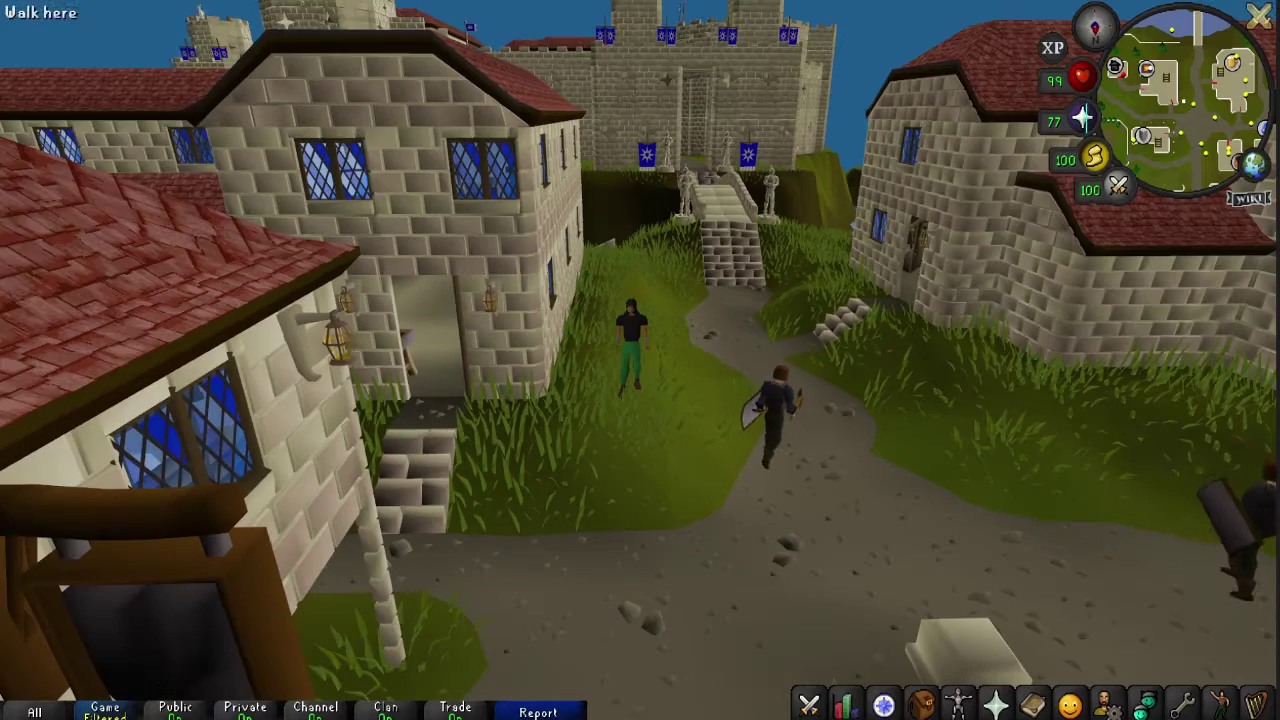
scroll(640, 360, down, 3)
scroll(640, 360, up, 10)
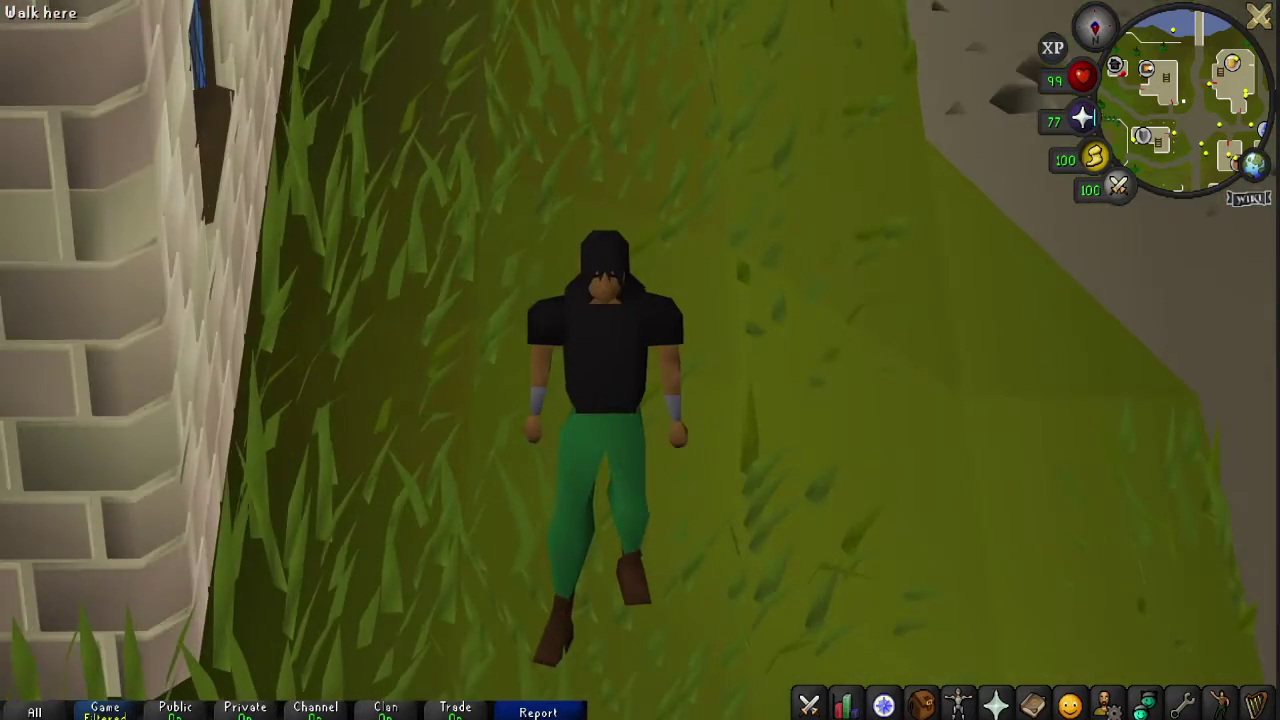
key(Down)
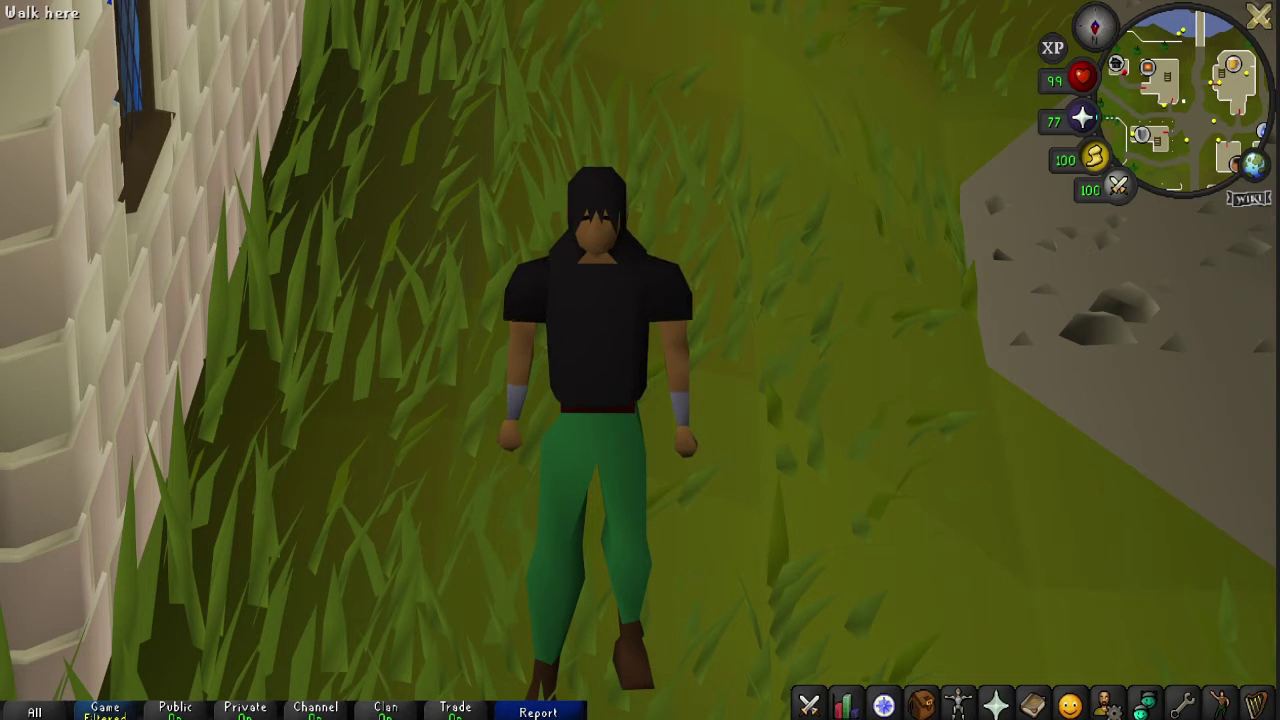
scroll(640, 360, down, 10)
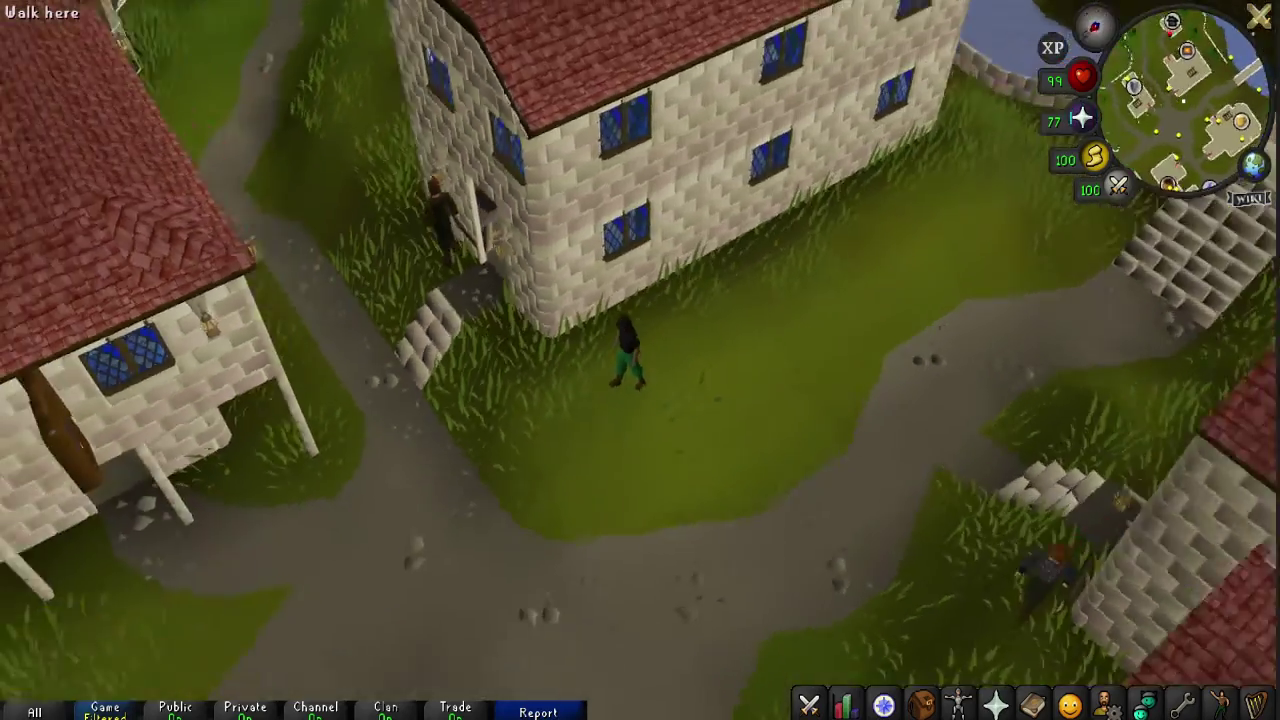
scroll(640, 360, up, 5)
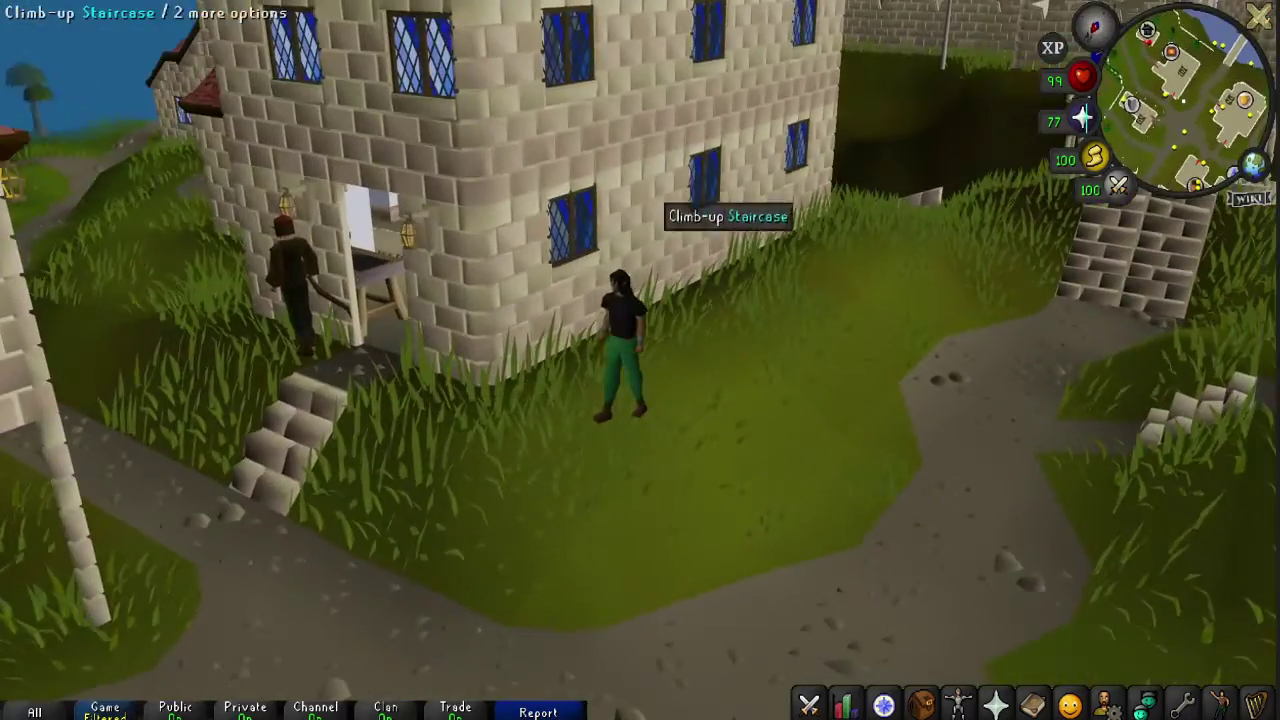
key(Left)
scroll(645, 235, up, 5)
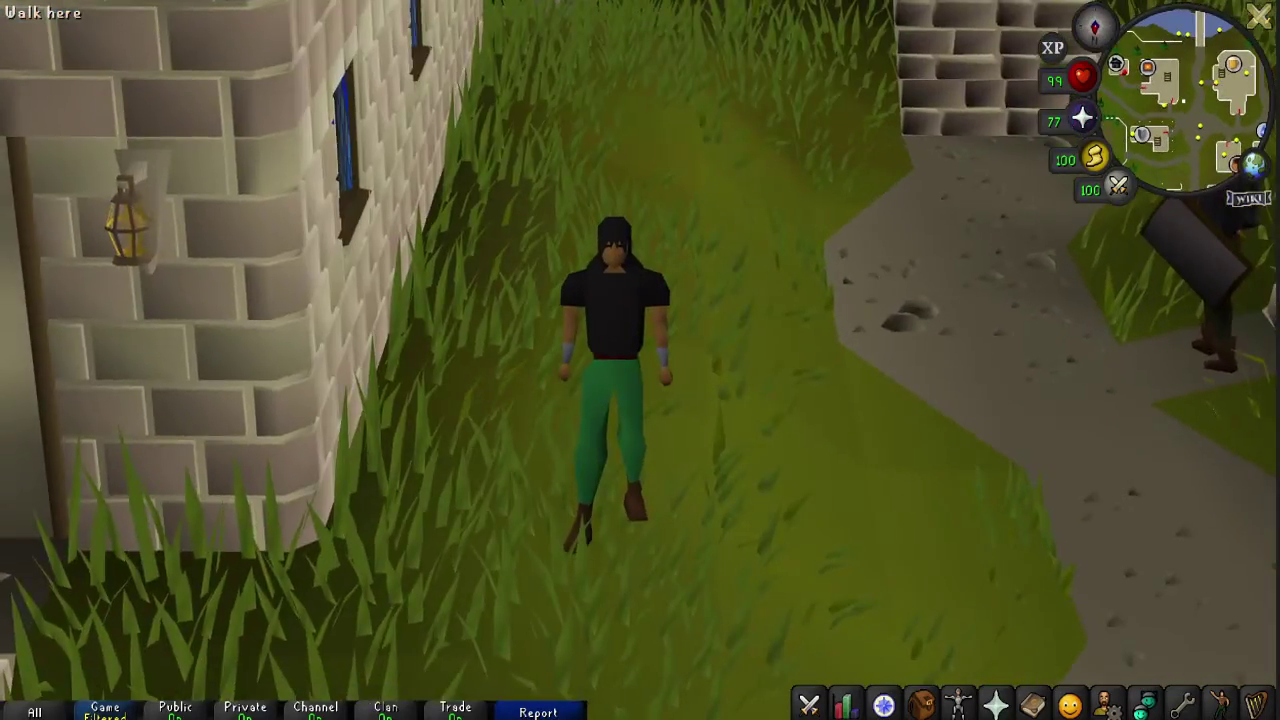
scroll(640, 360, up, 3)
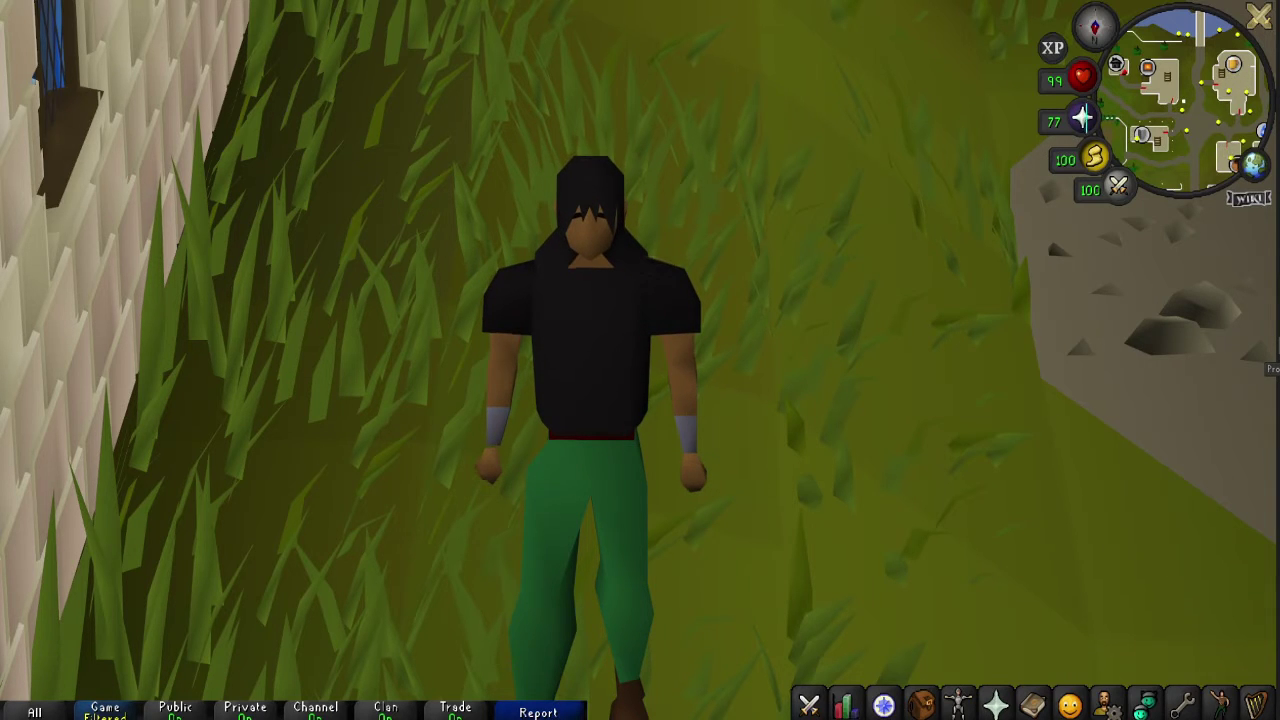
scroll(1238, 372, down, 5)
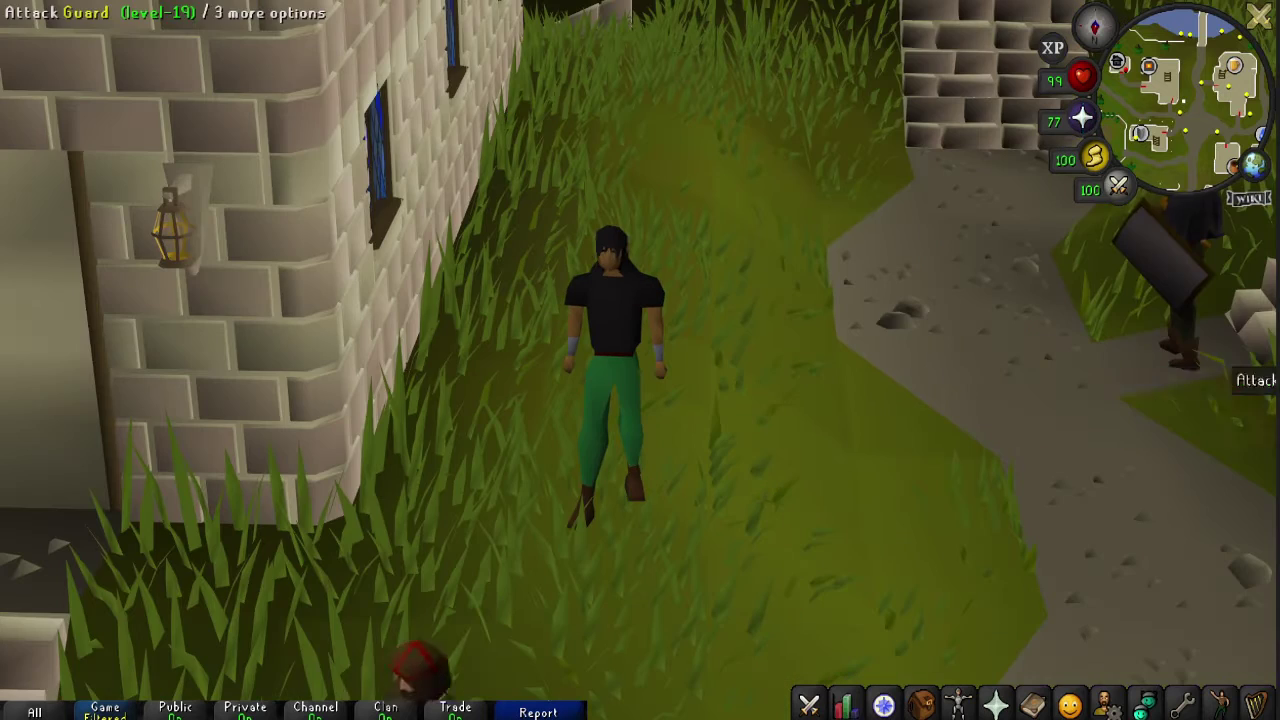
scroll(1112, 374, up, 5)
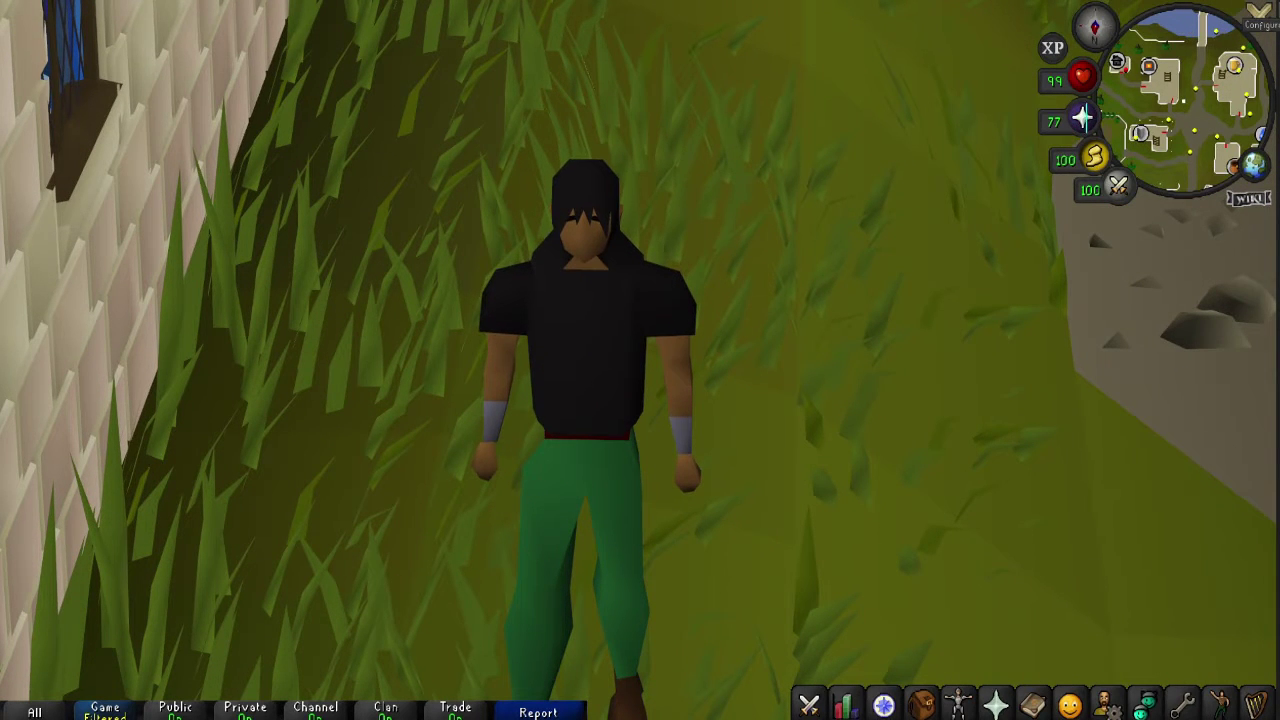
Step: Show the plugin list, and examine the town from near and far camera distances and several angles with the GPU plugin enabled
click(1258, 12)
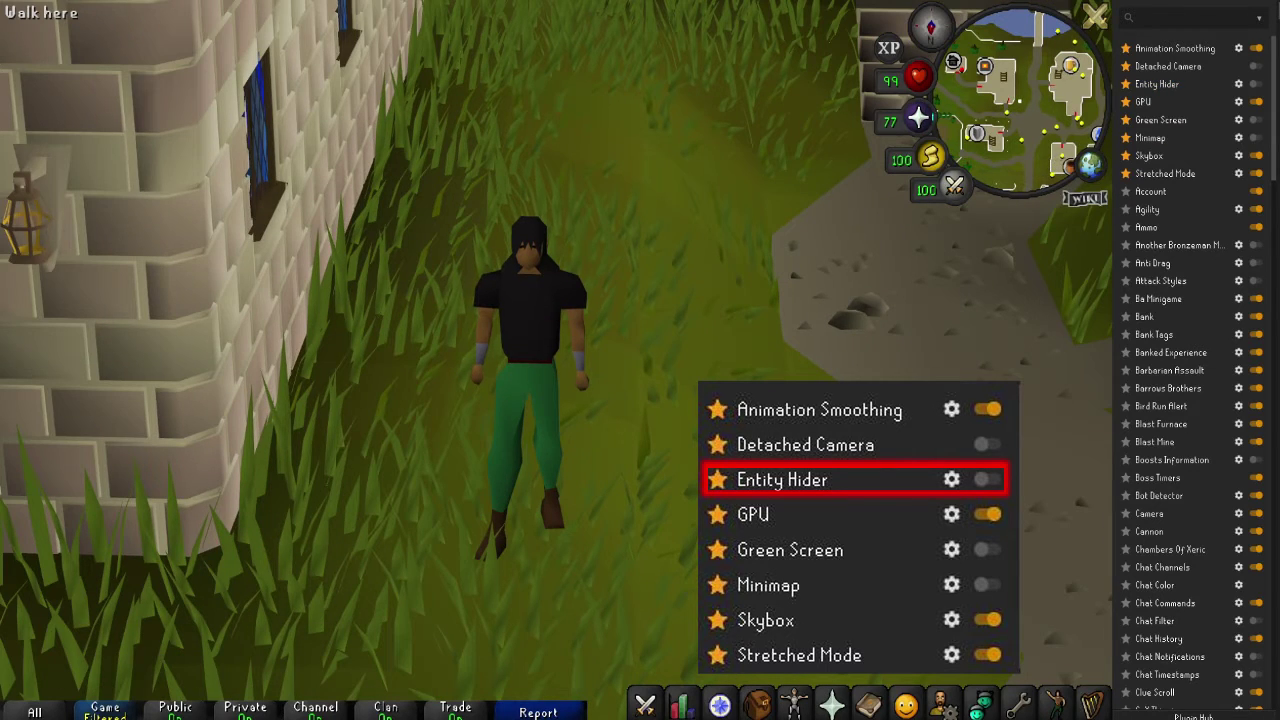
scroll(556, 350, up, 5)
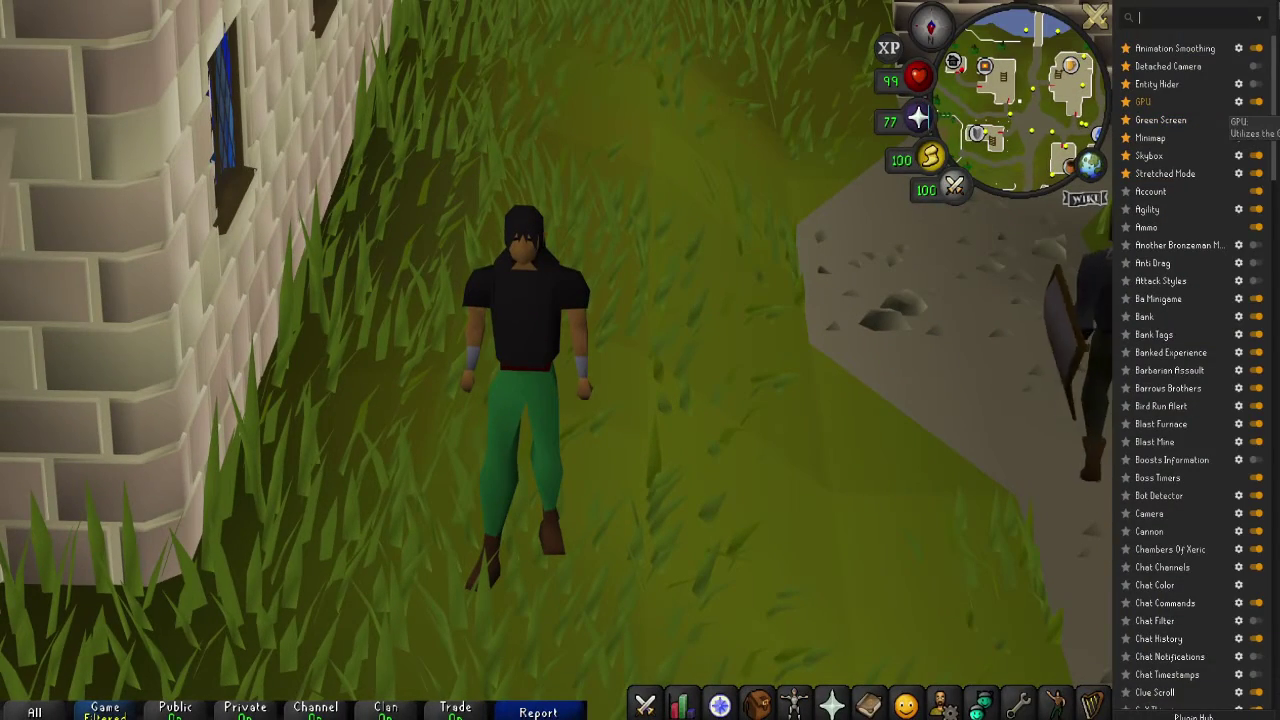
scroll(556, 350, down, 10)
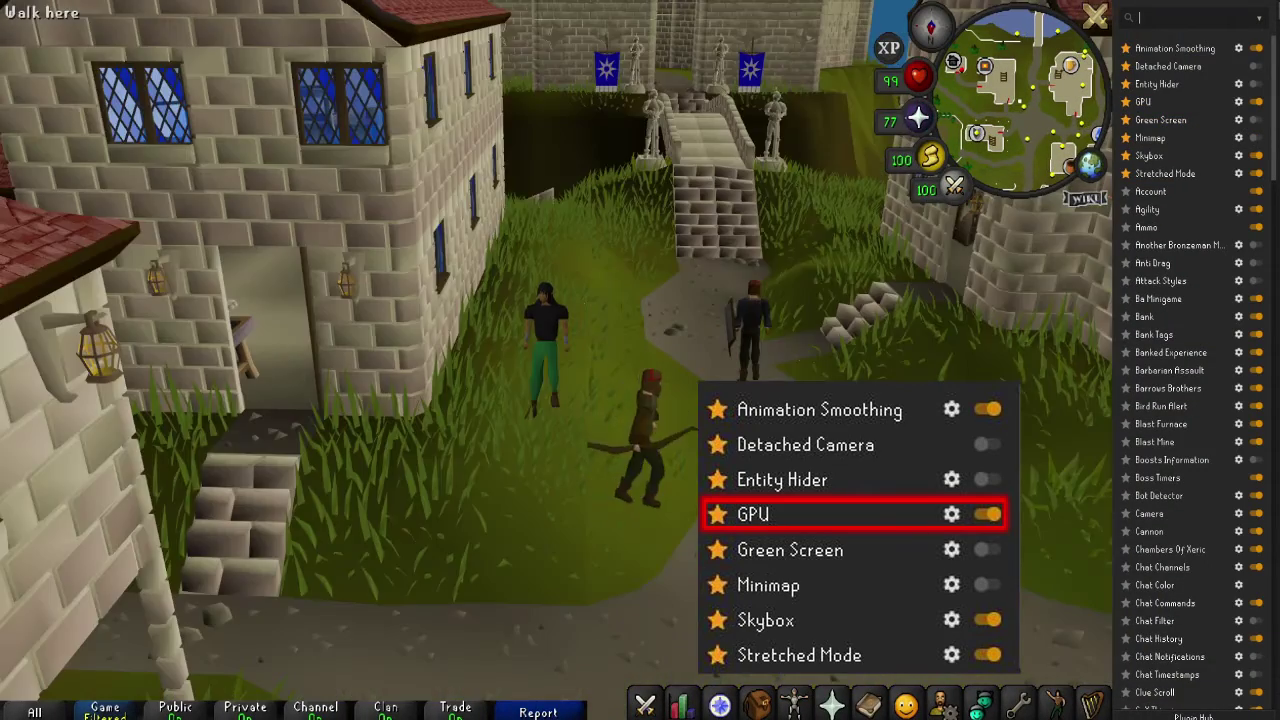
scroll(556, 350, down, 5)
key(Up)
key(Left)
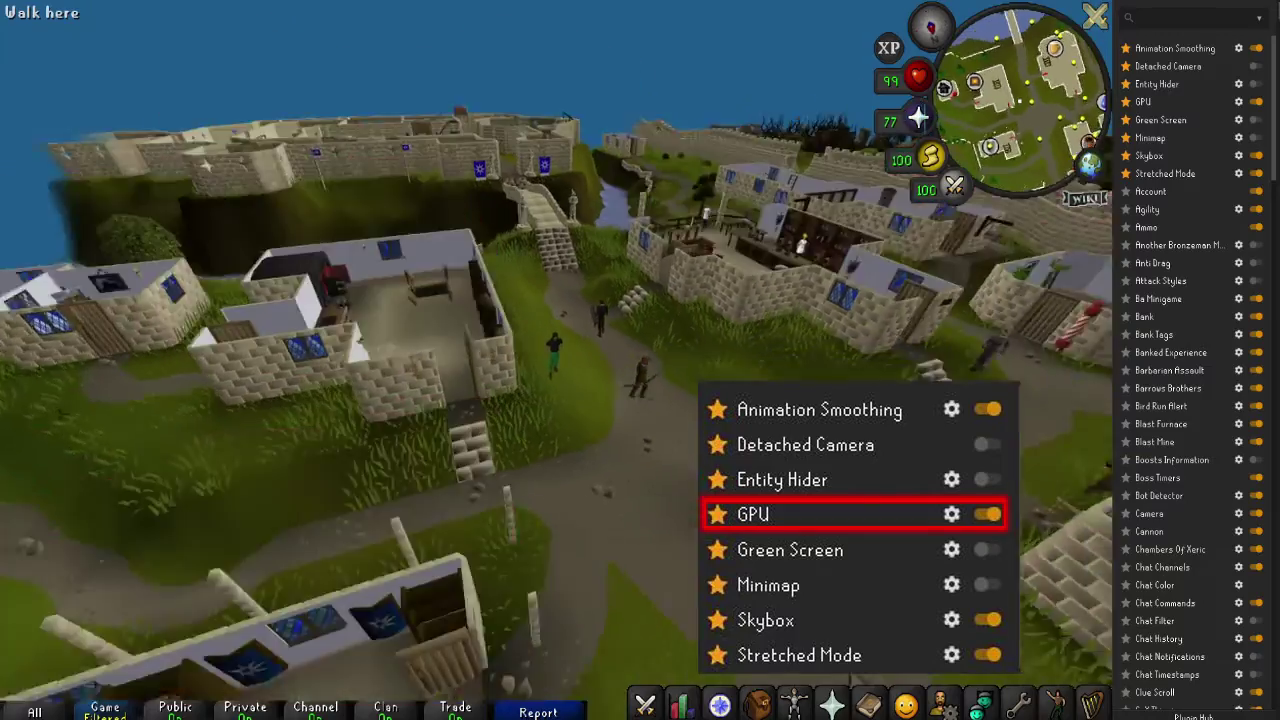
scroll(556, 350, up, 5)
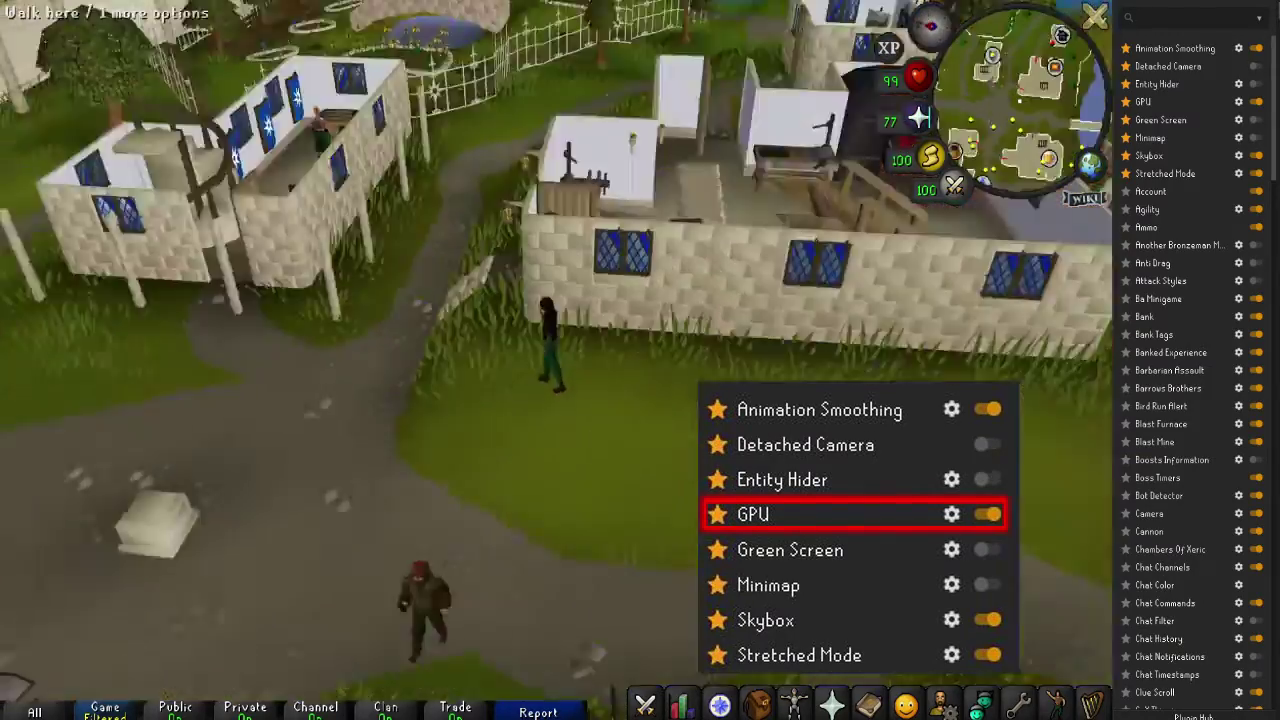
key(Left)
scroll(556, 350, up, 10)
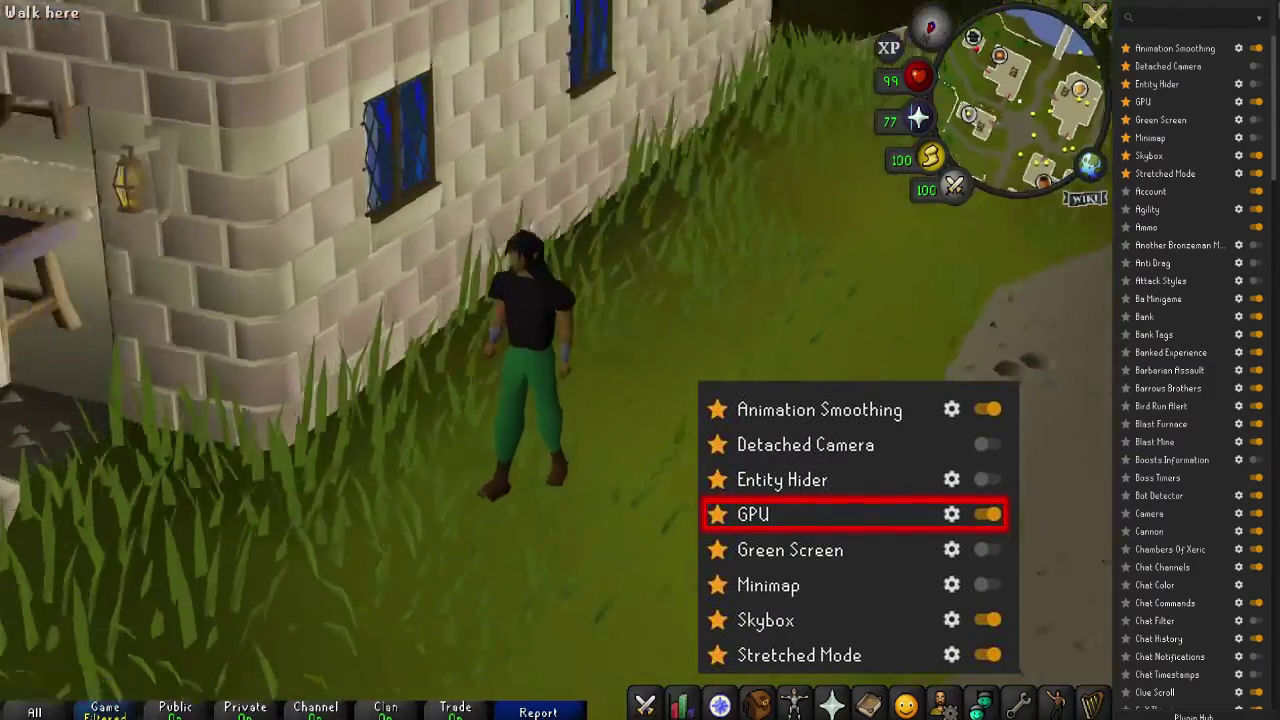
scroll(556, 350, down, 8)
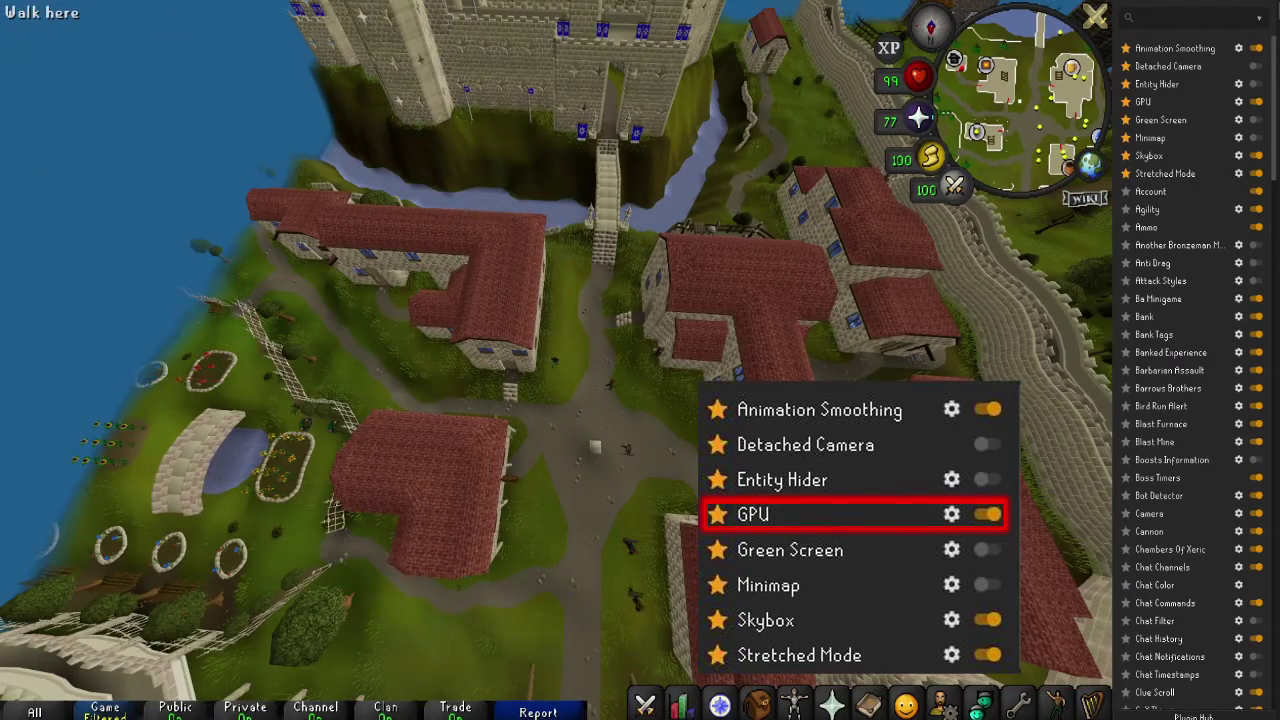
scroll(556, 350, up, 8)
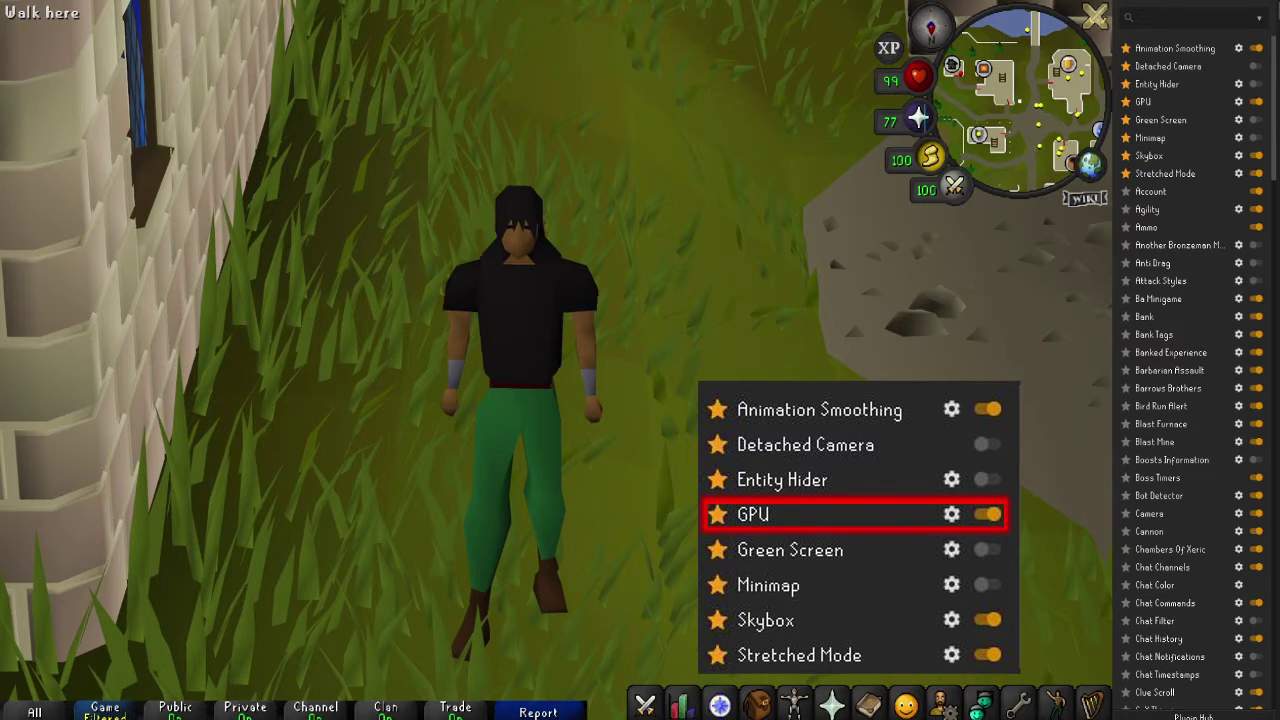
Step: Turn on the Green Screen plugin and perform an emote with the character
click(1256, 120)
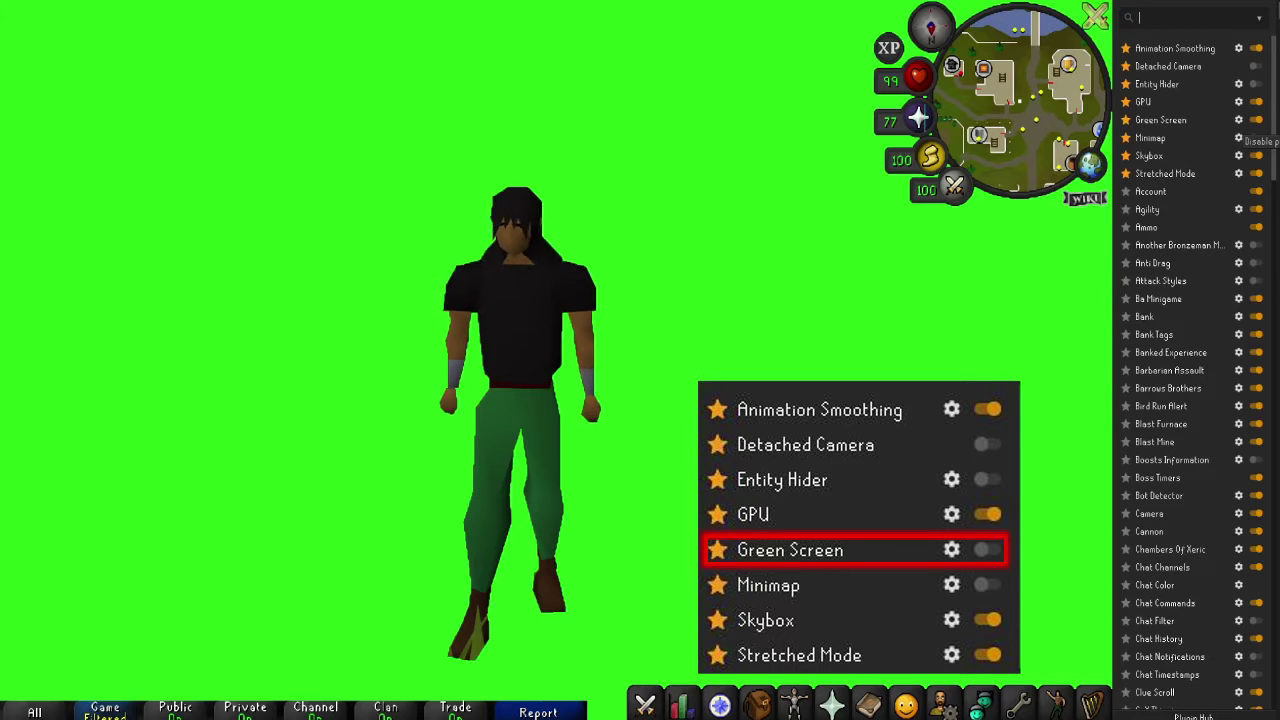
click(1256, 120)
click(1256, 120)
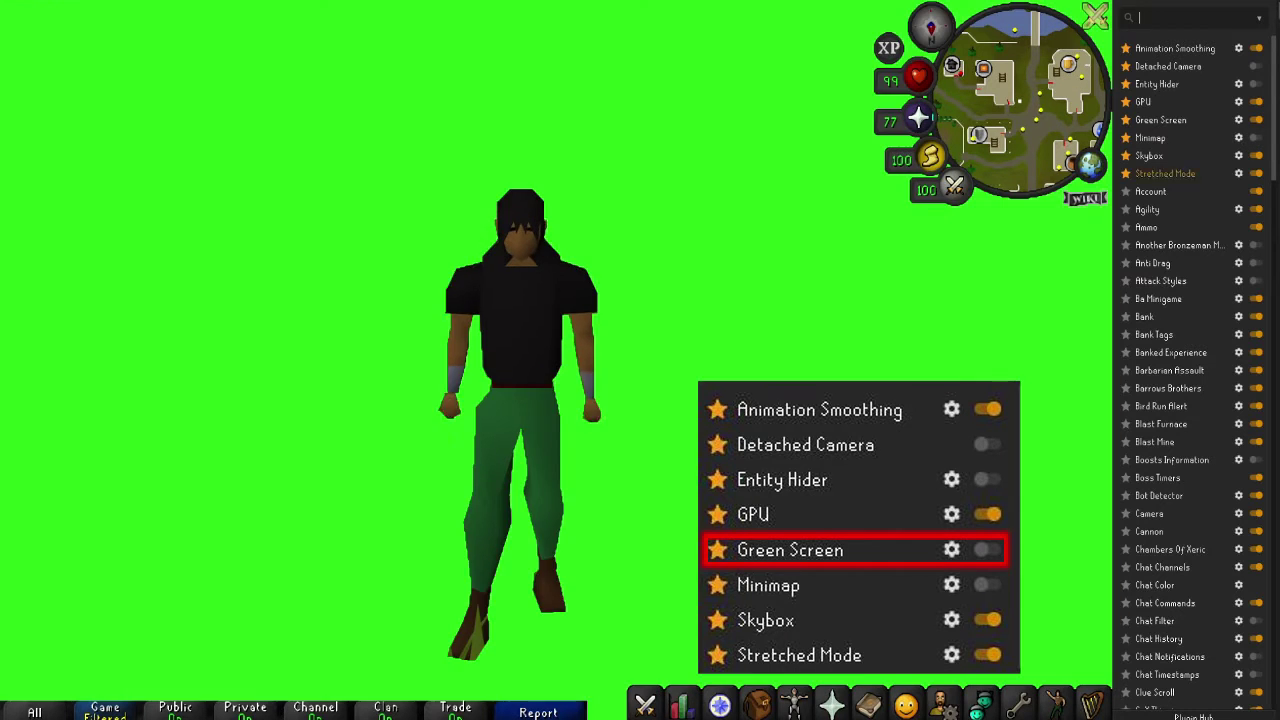
click(1057, 705)
click(1061, 633)
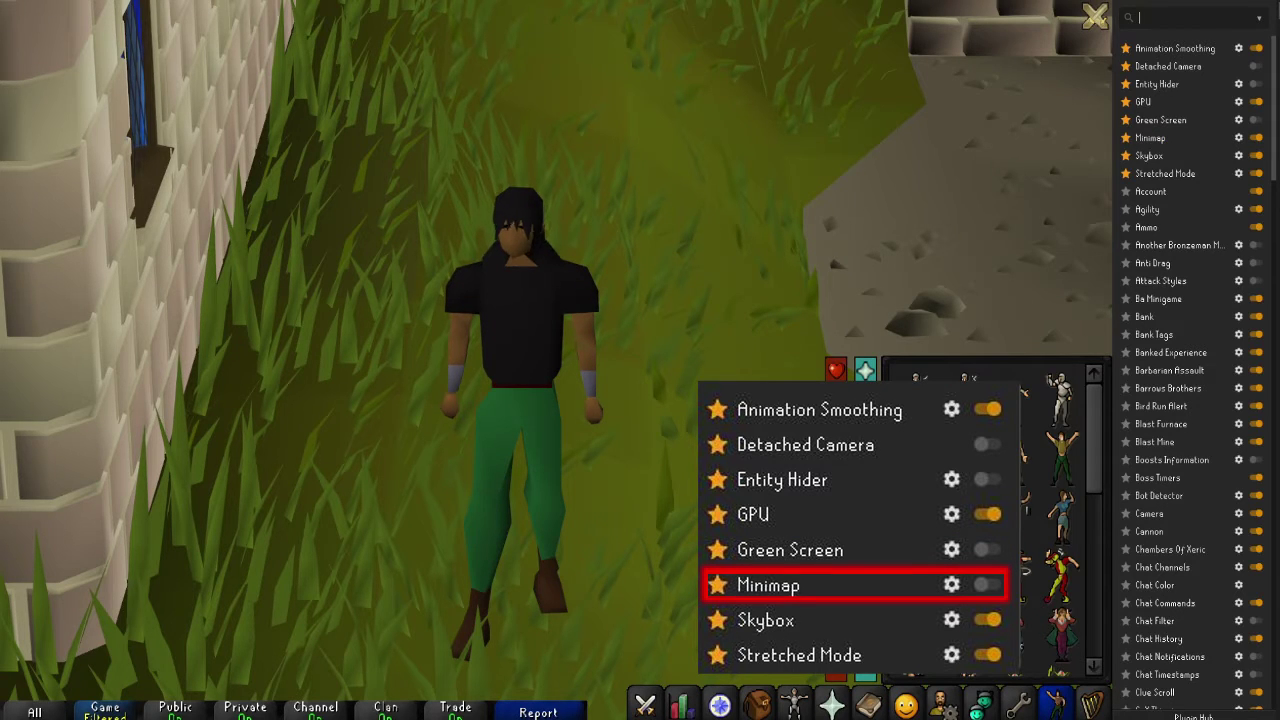
Step: Turn off the Minimap plugin and view the Skybox colour above the castle
click(1256, 138)
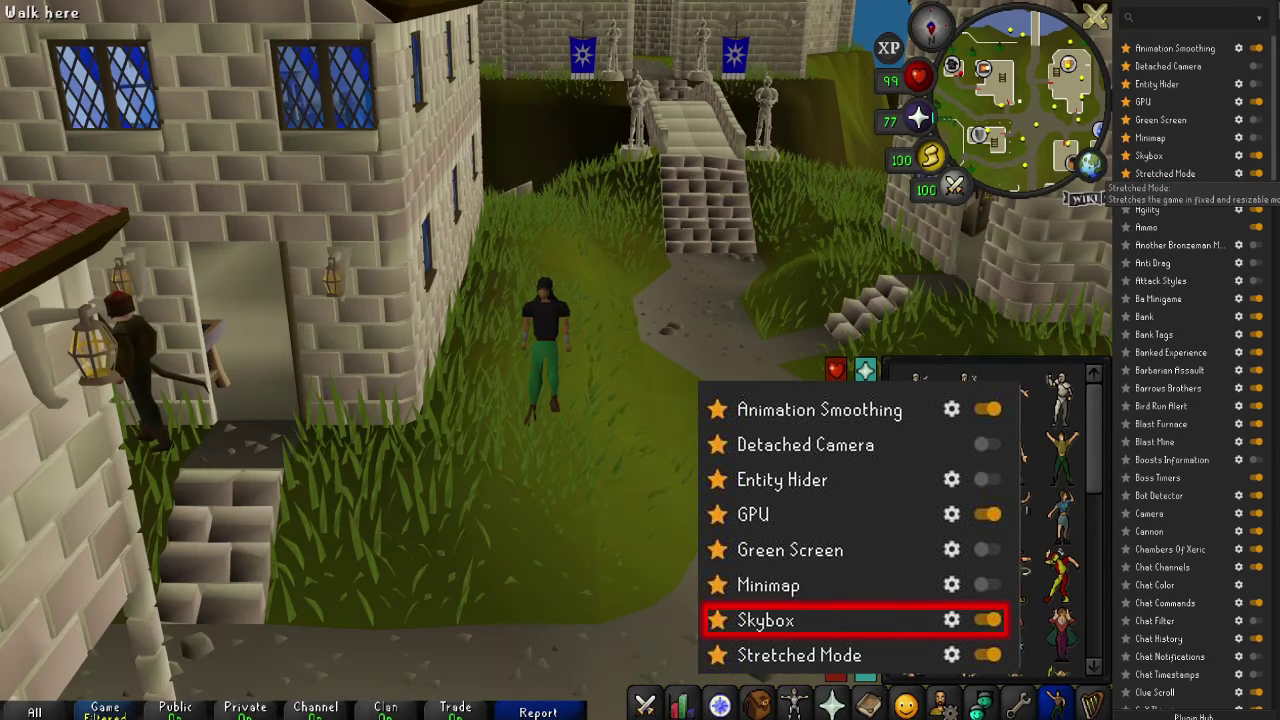
key(Up)
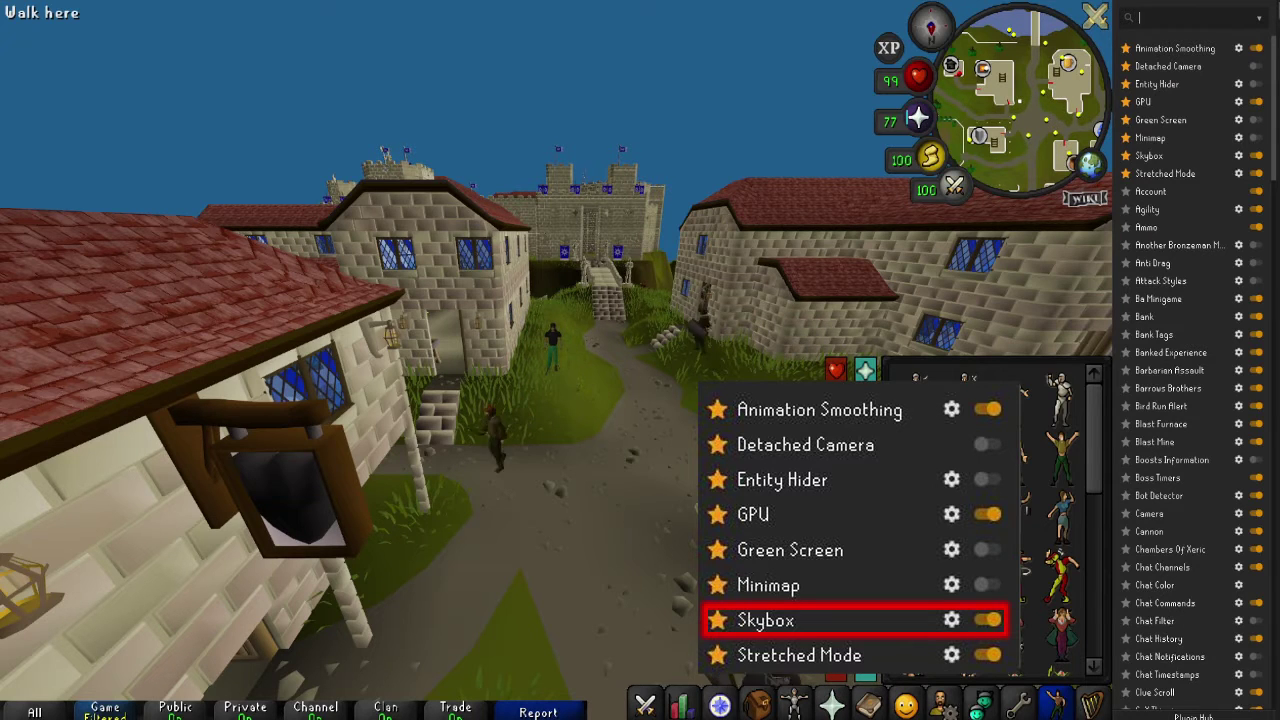
Step: Turn the Stretched Mode plugin back on with the camera close to the character
mouse_move(900, 130)
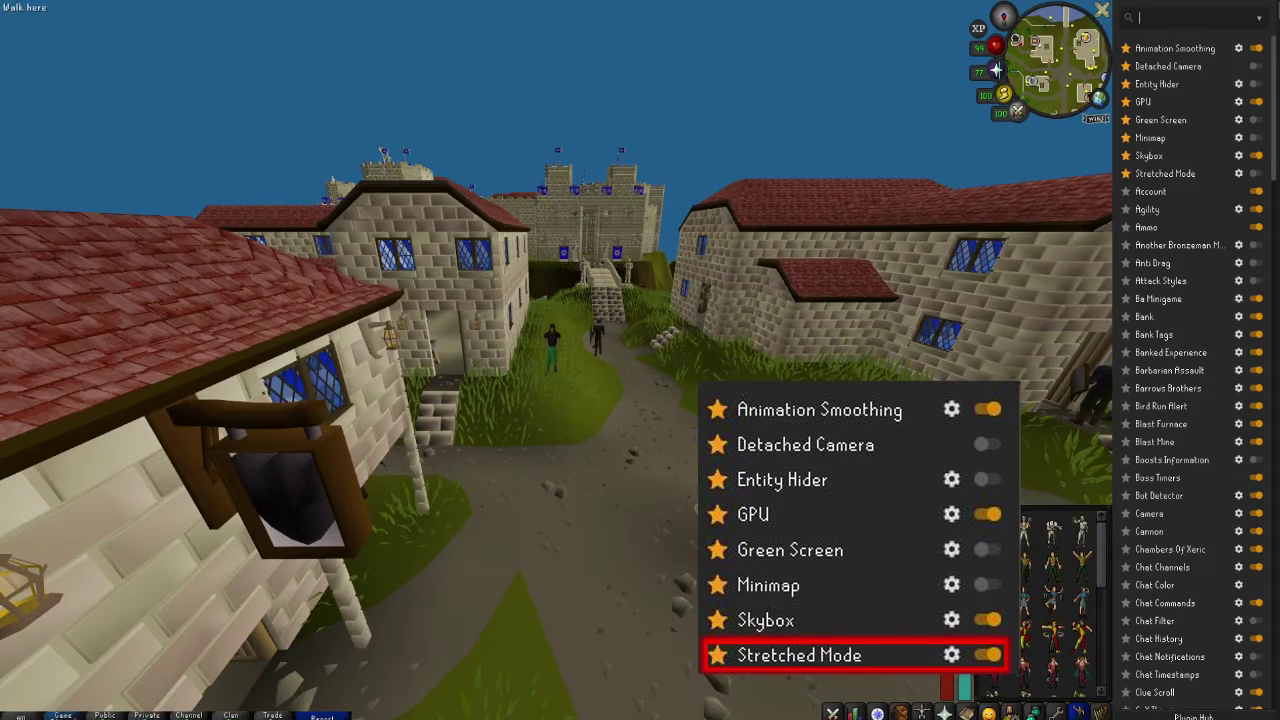
scroll(1000, 330, up, 10)
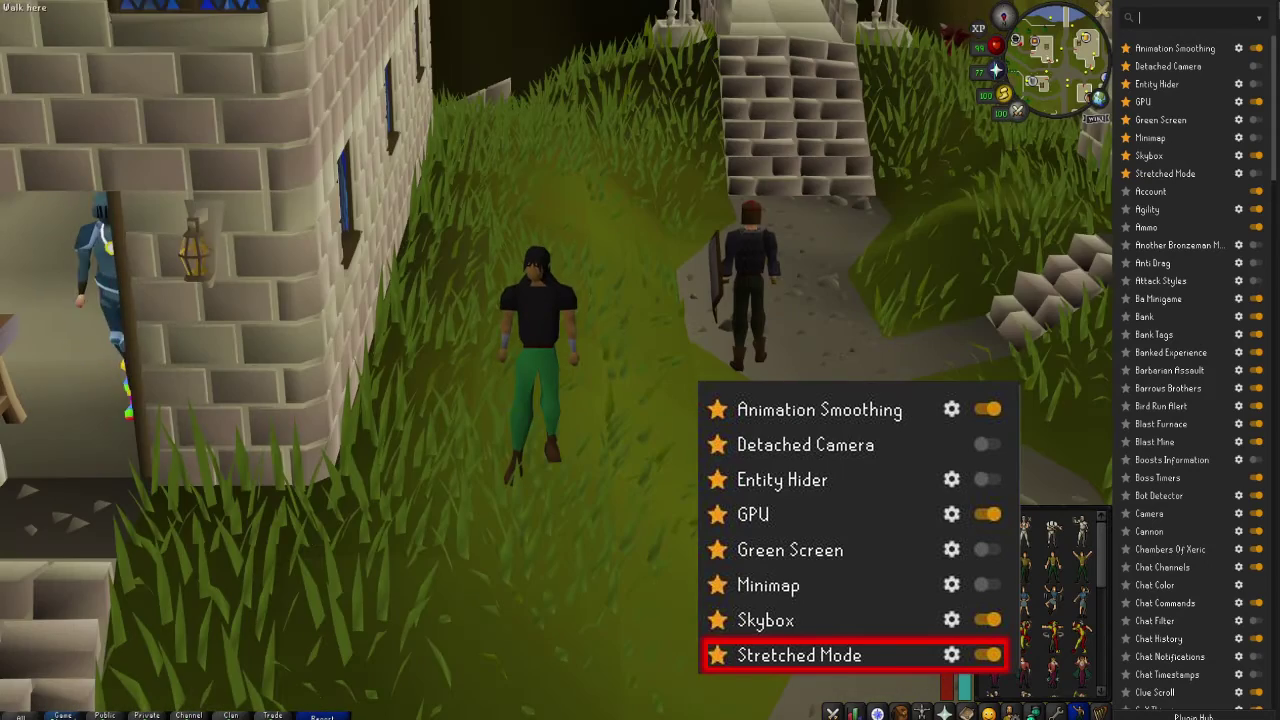
click(1256, 174)
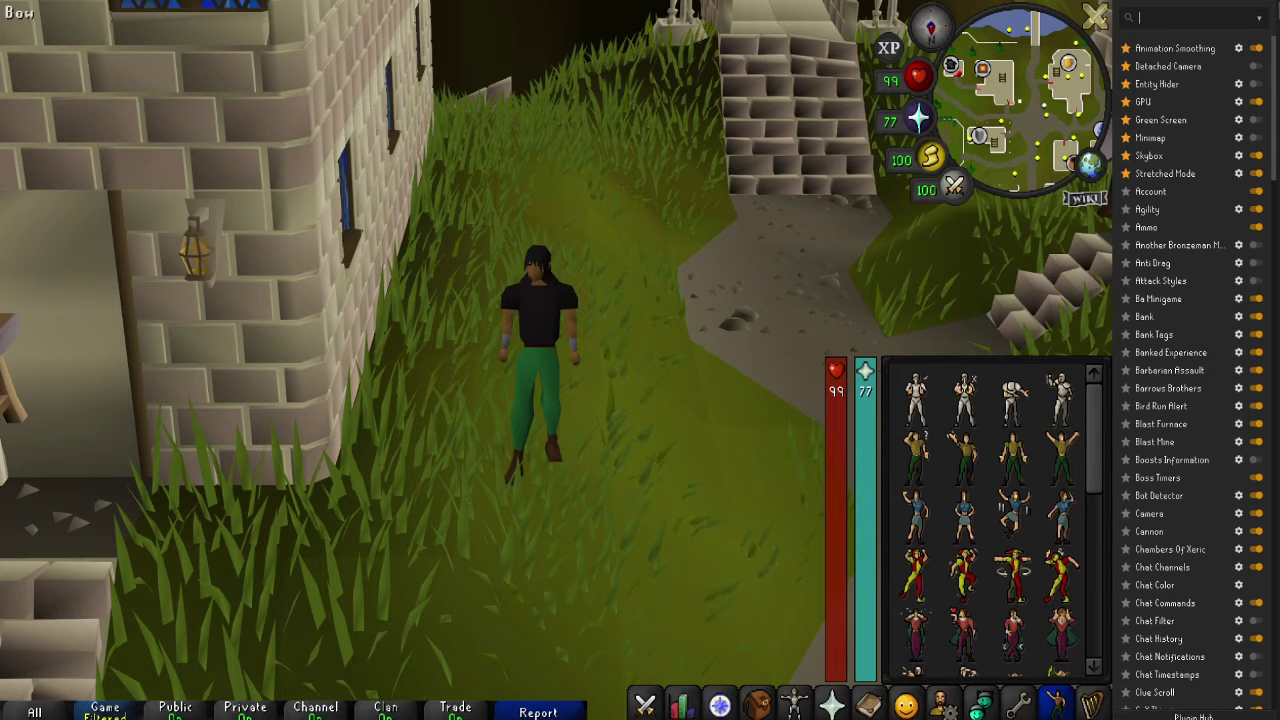
Step: Close the emote list, disable the Stretched Mode plugin and enable the Minimap plugin to hide the minimap
key(Escape)
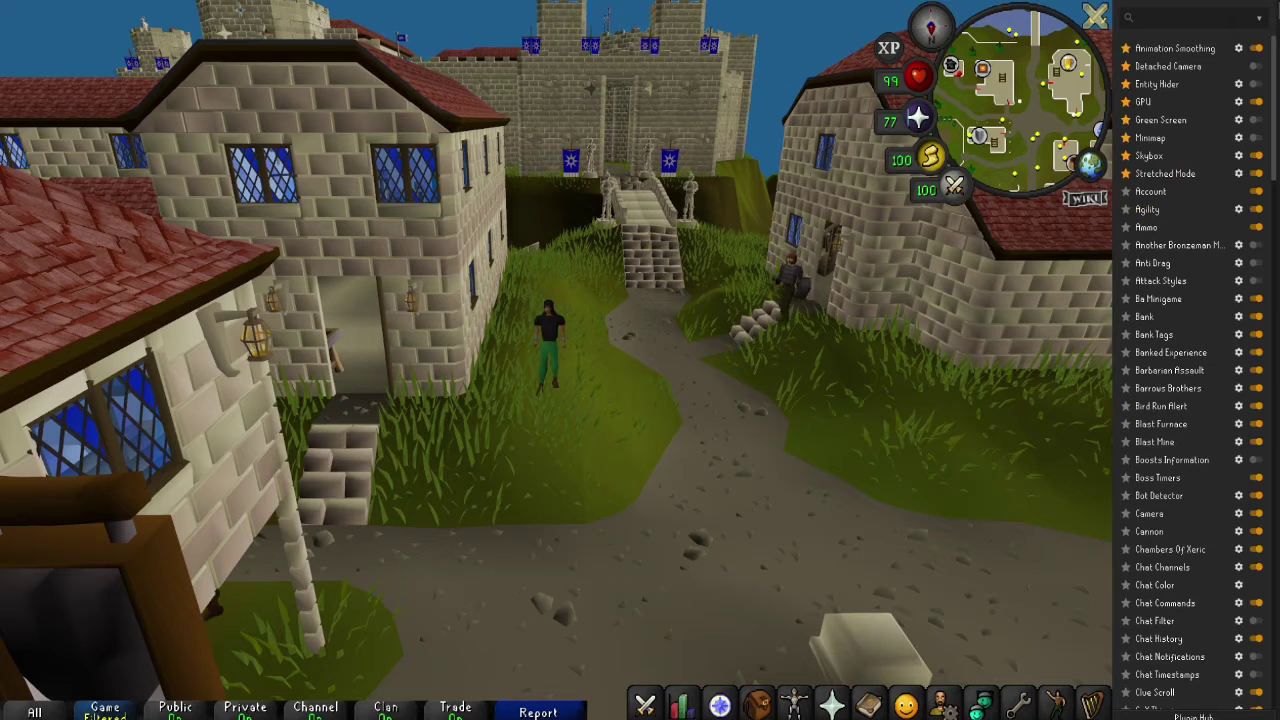
click(1256, 174)
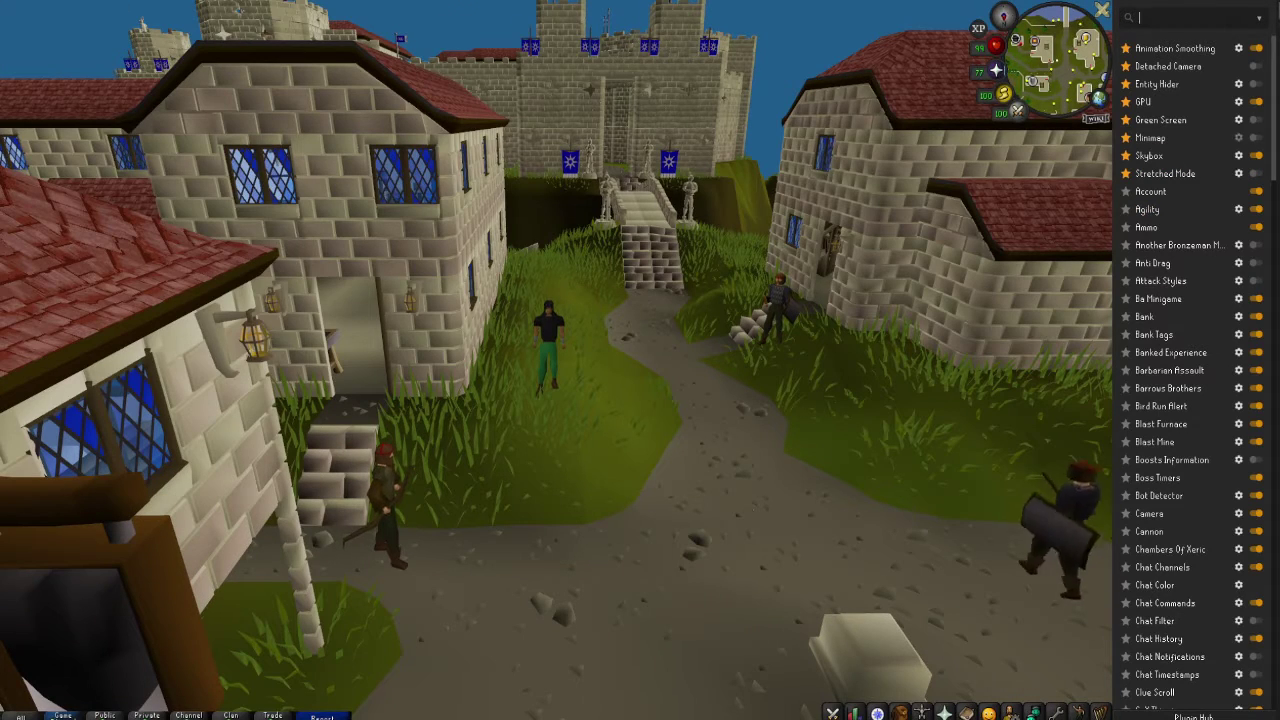
click(1256, 138)
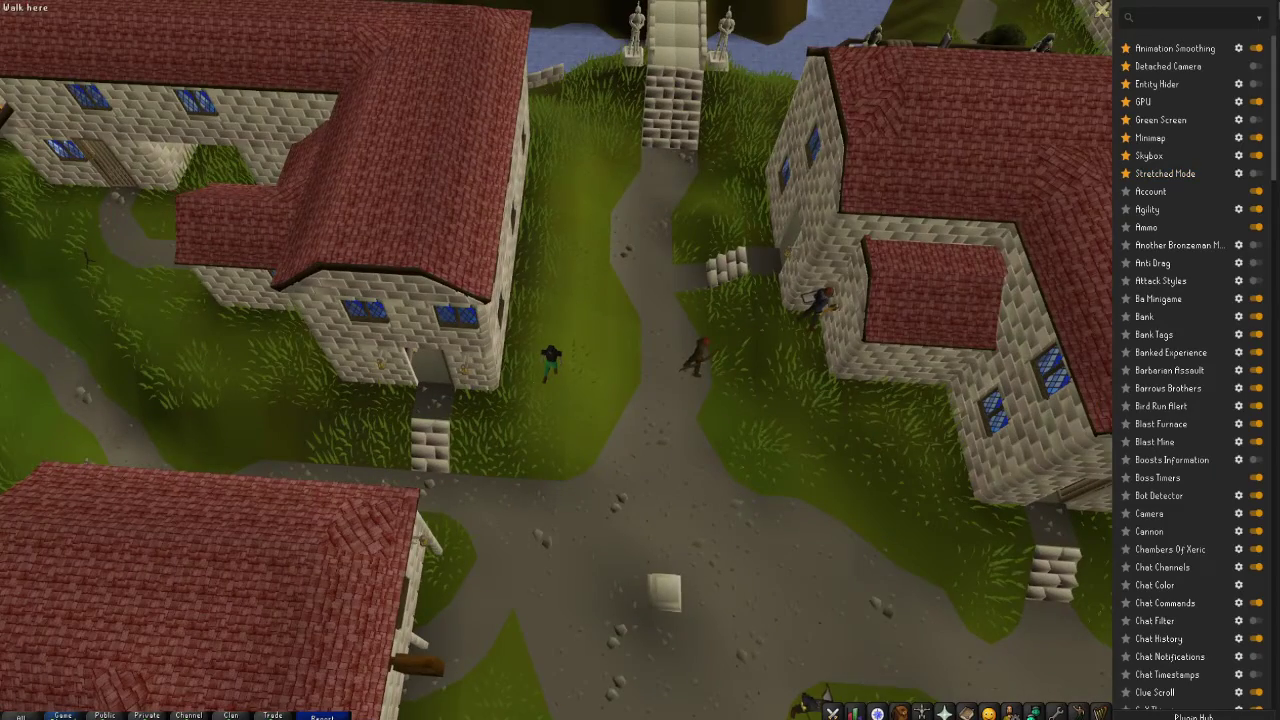
Step: Frame the character beside the stone building and scry the Oculus orb from the inventory
scroll(556, 360, up, 10)
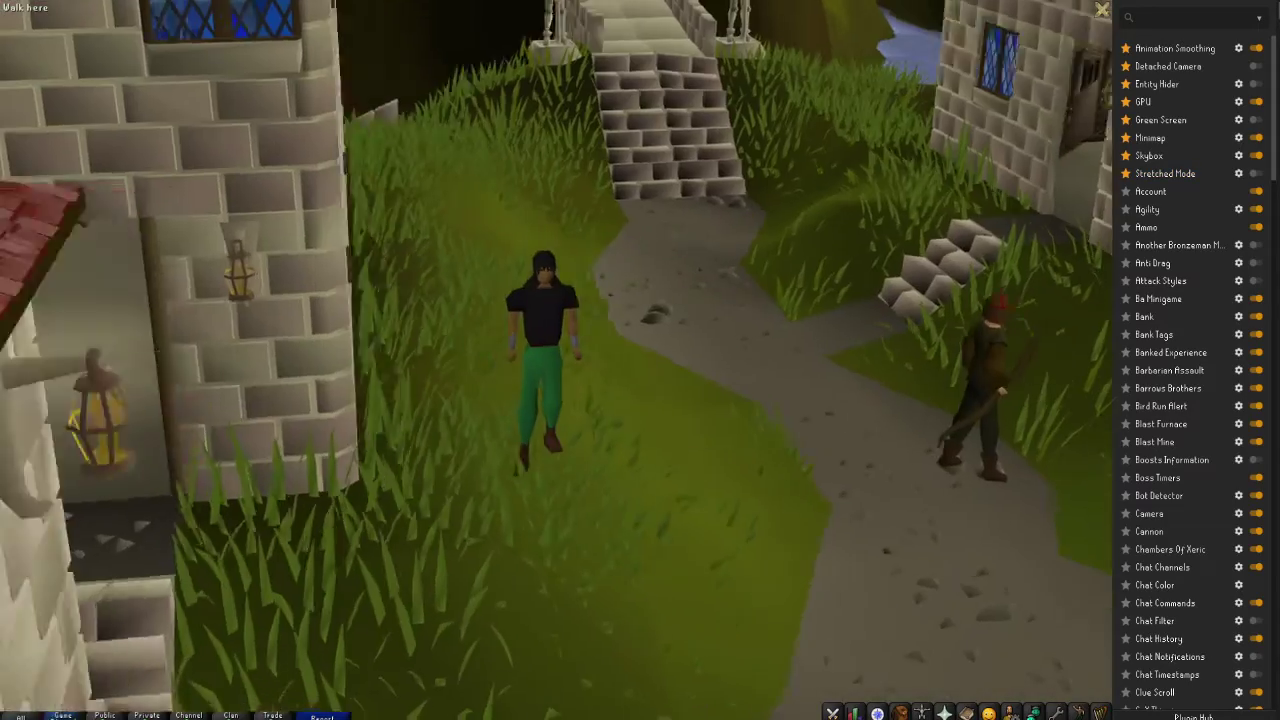
key(Left)
key(Right)
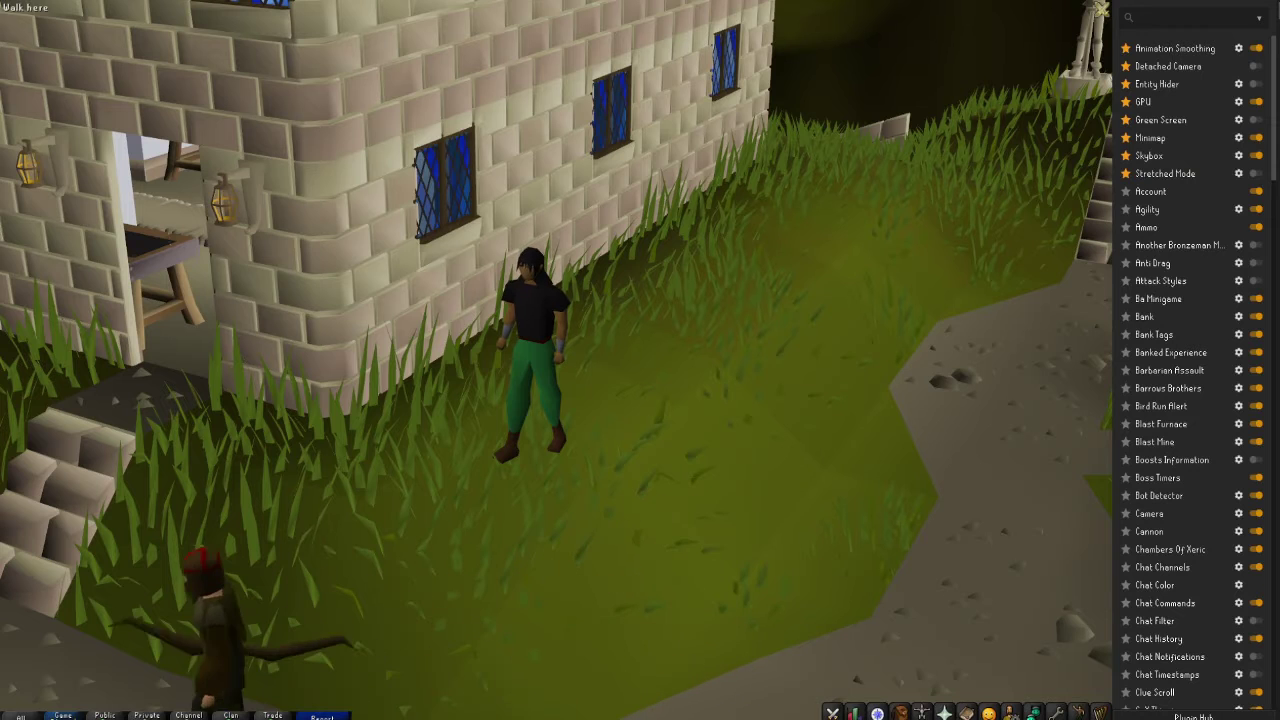
key(Right)
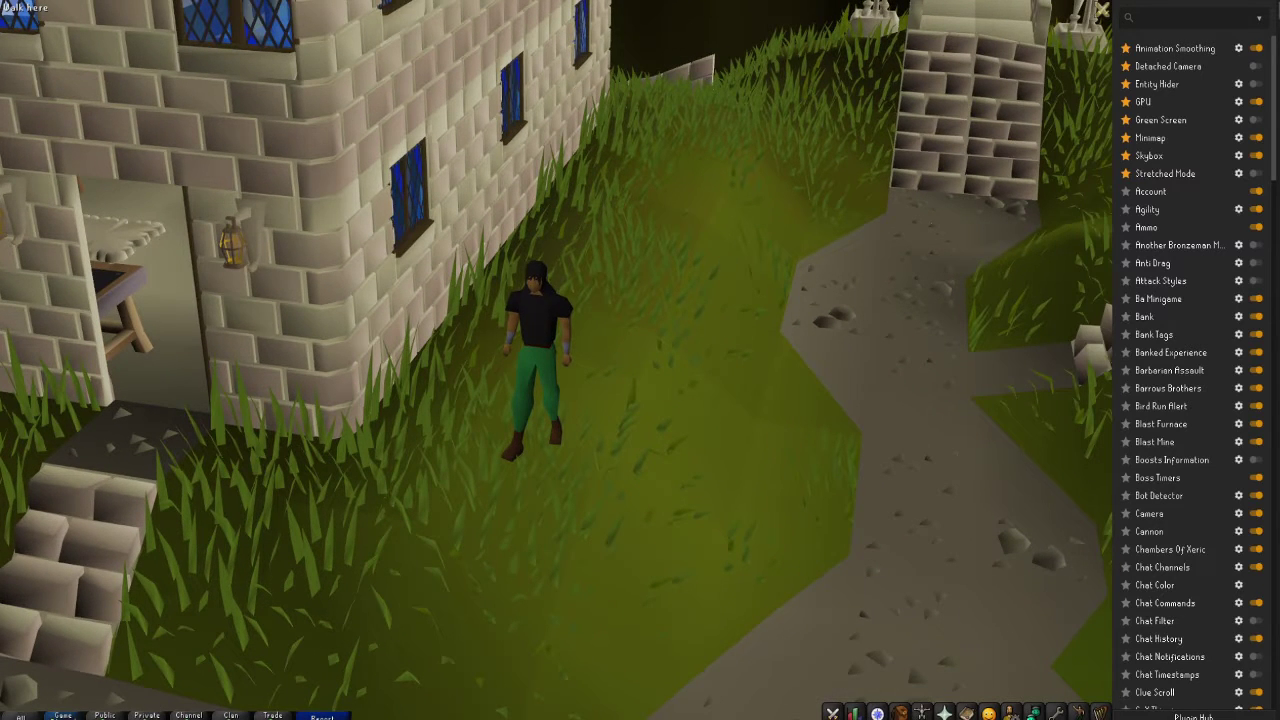
click(900, 712)
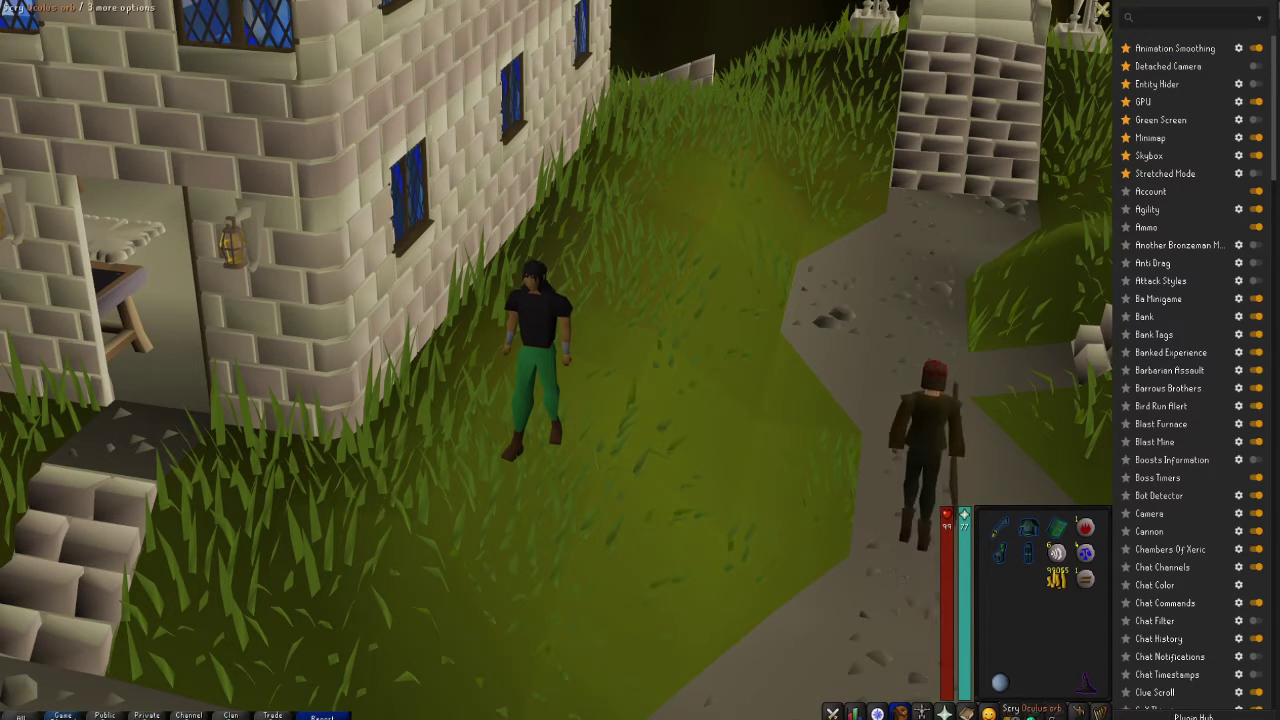
click(1000, 682)
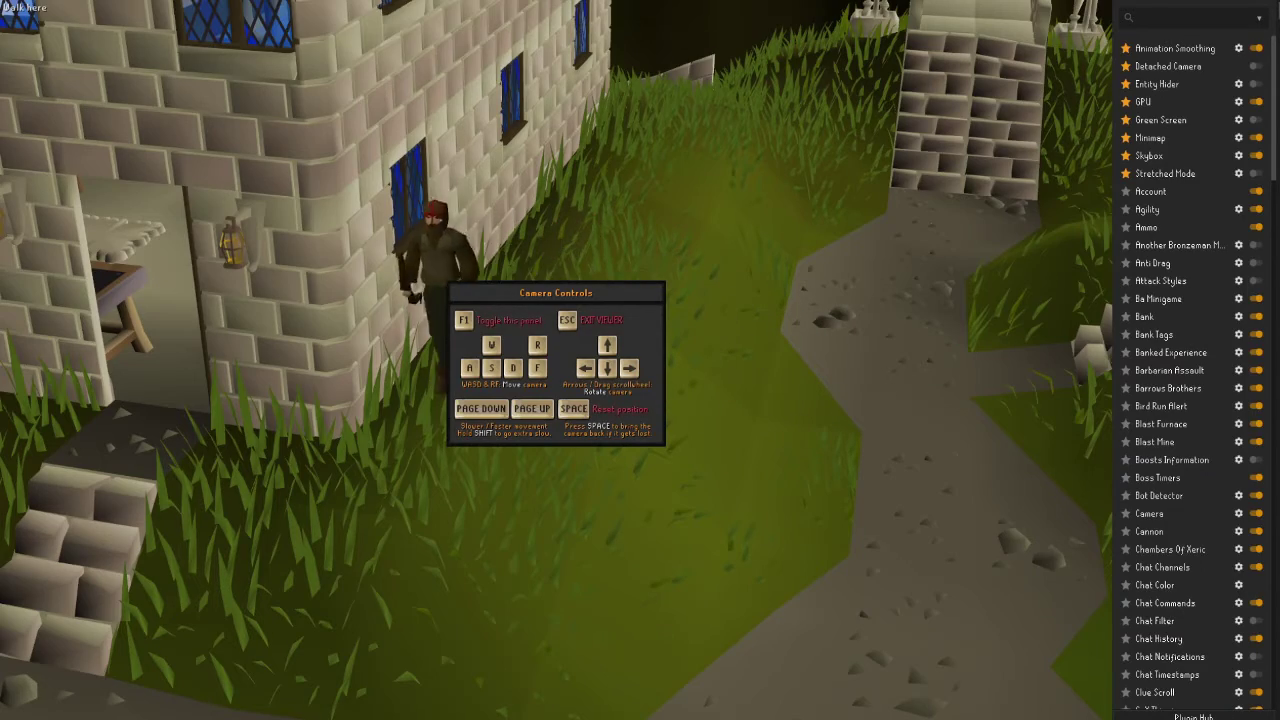
Step: Move and rotate the orb's free camera around the grass and path beside the stone building
key(a)
key(Right)
key(s)
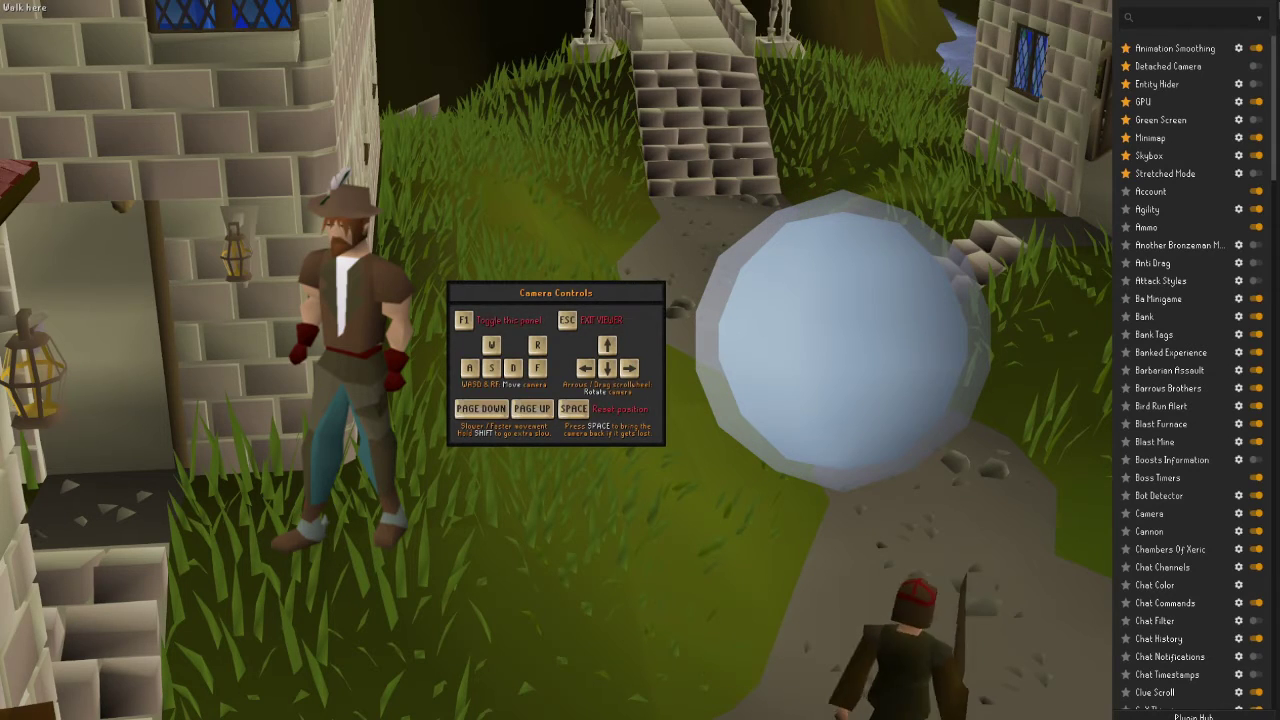
key(Right)
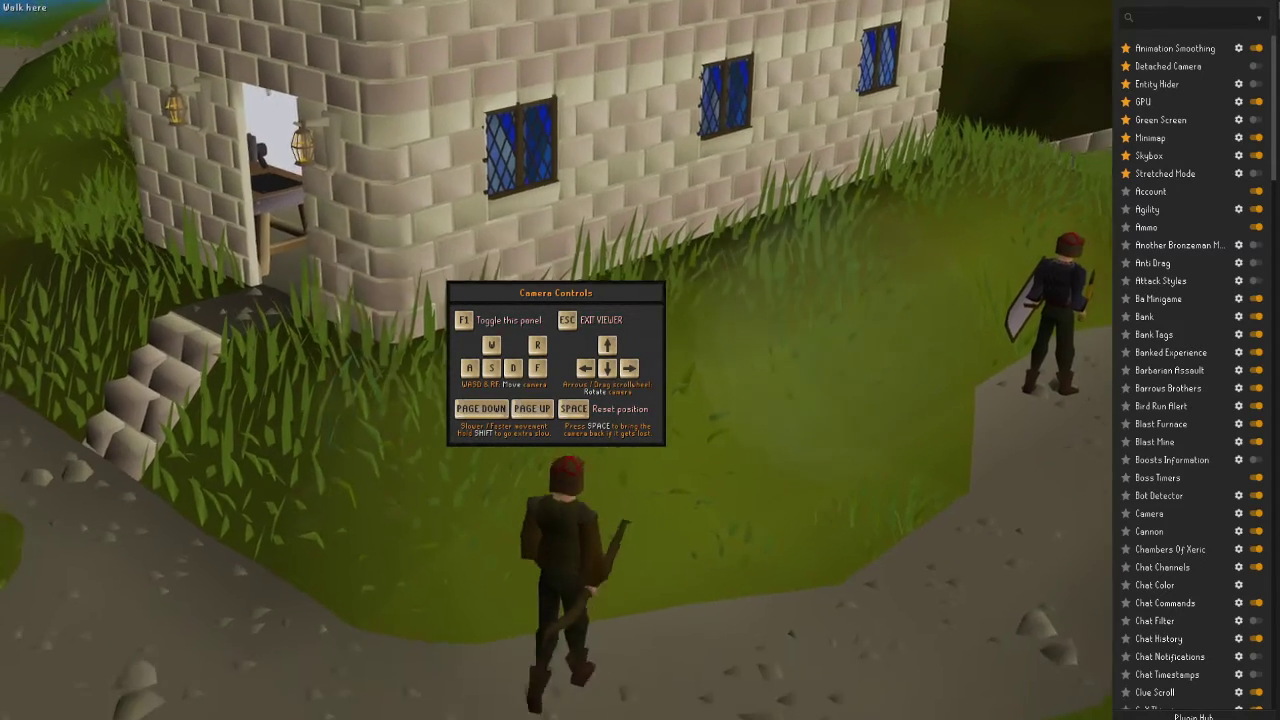
Step: Fly the orb's free camera up over the stone building and across to the fenced flower garden with the benches
key(a)
key(Up)
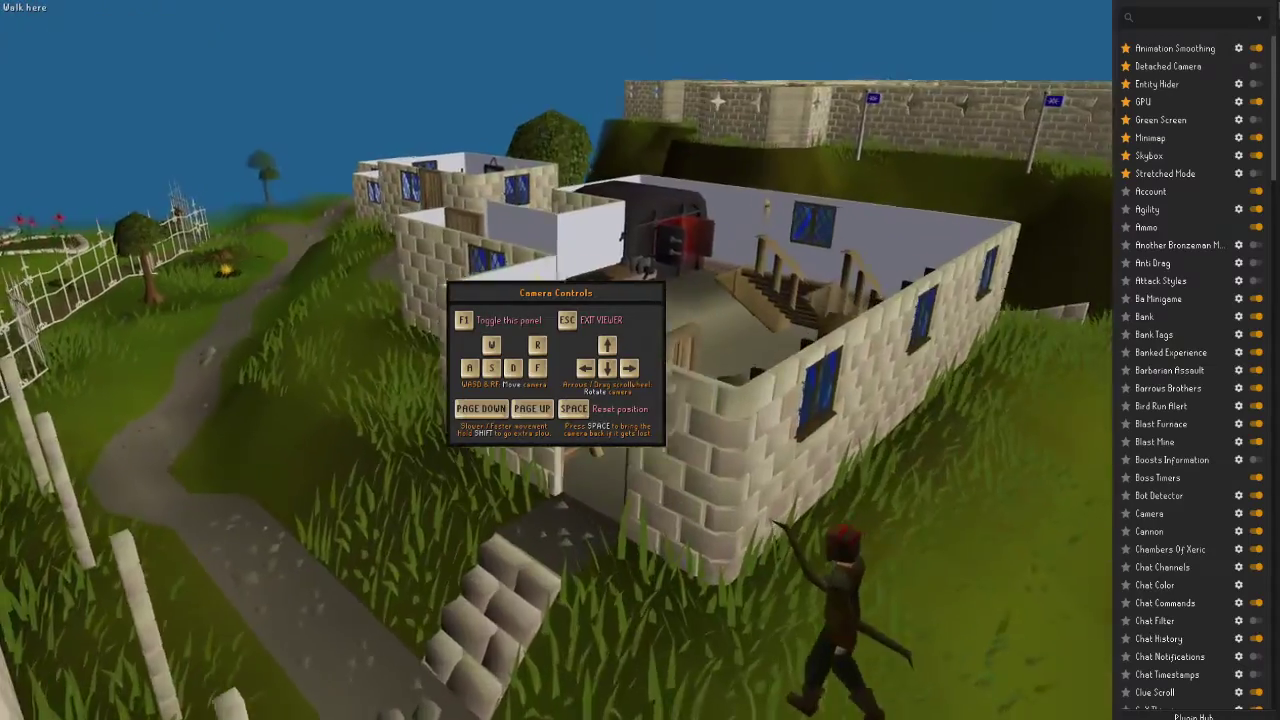
key(w)
key(s)
key(Left)
key(Down)
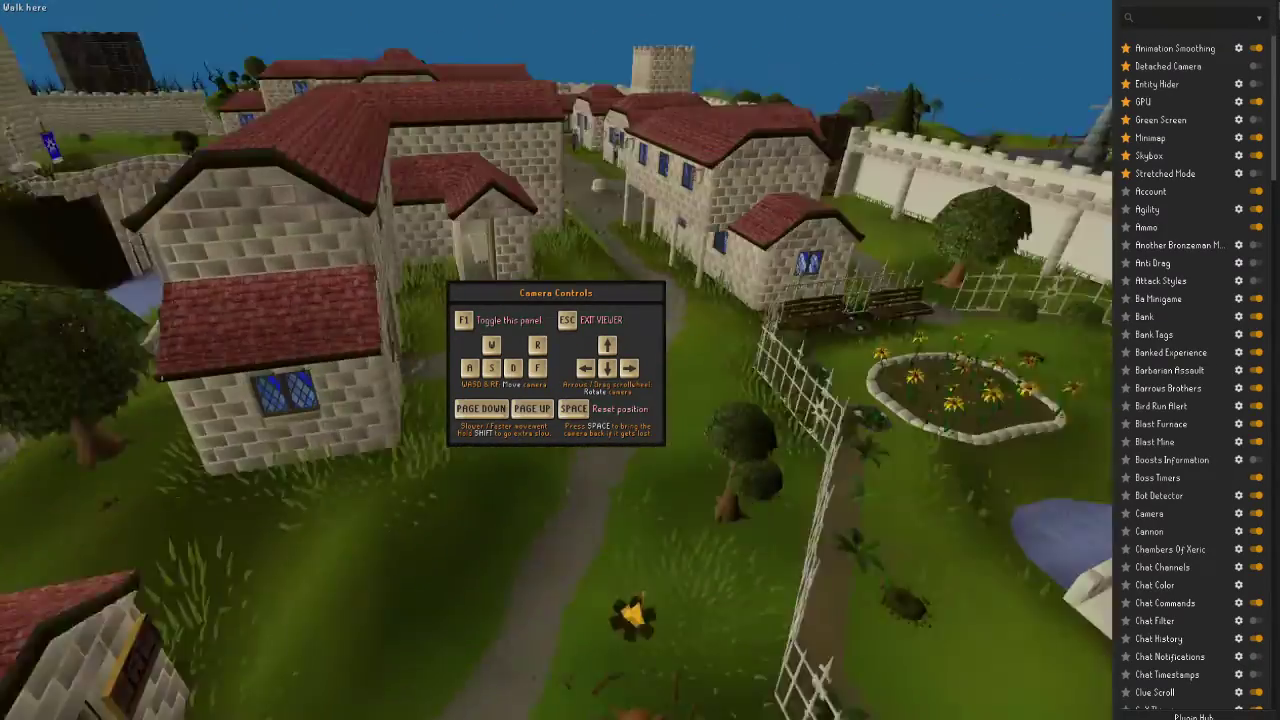
key(Up)
key(w)
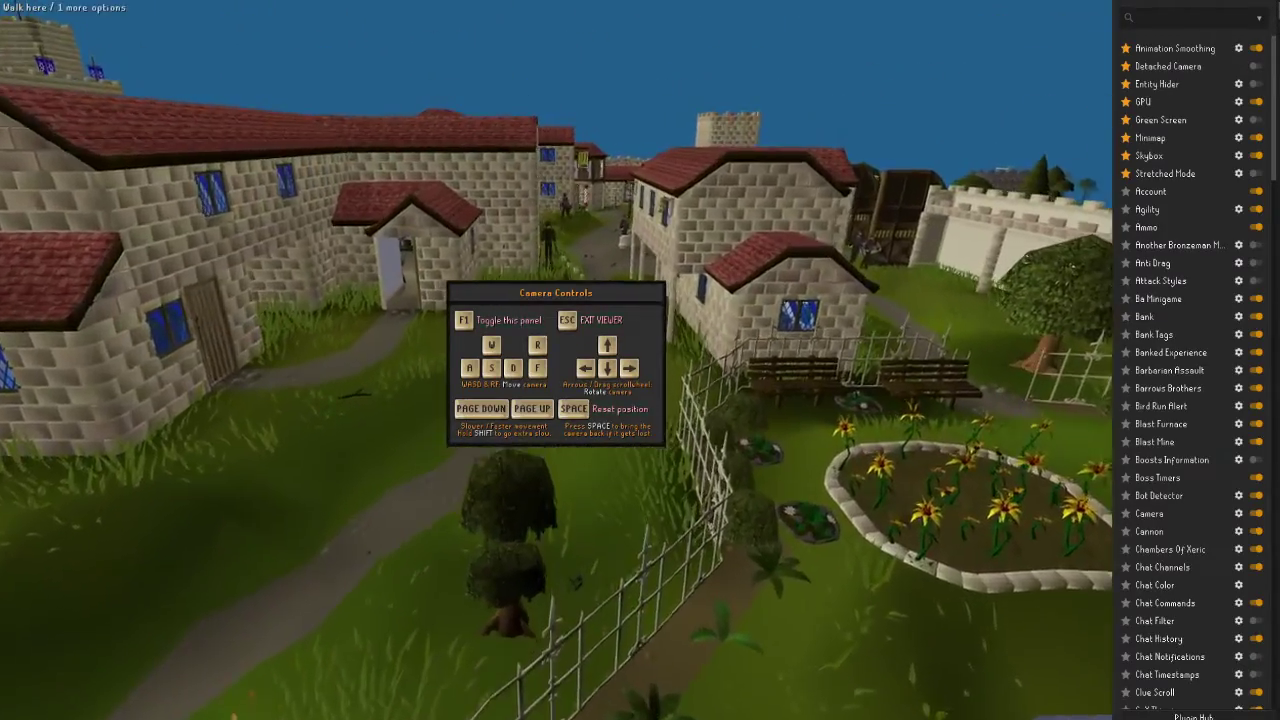
Step: Glide the free camera sideways past the flower bed and benches, and hide the Camera Controls panel
key(d)
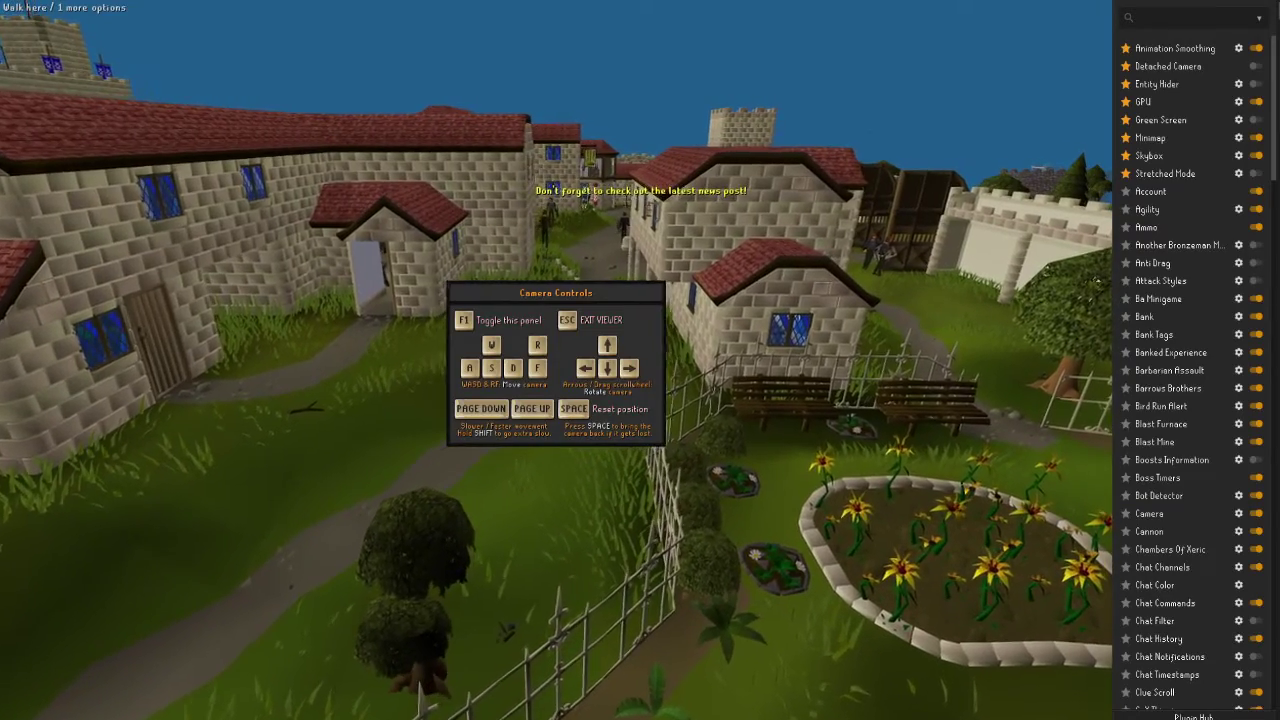
key(d)
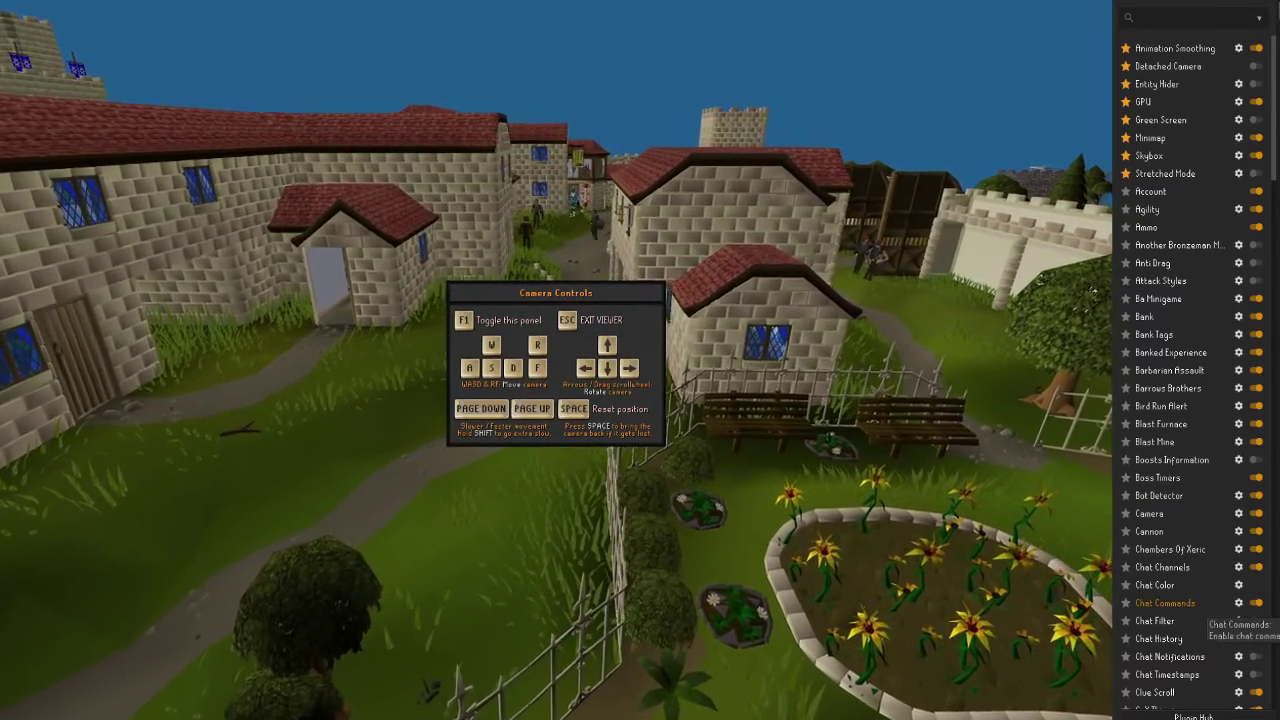
key(d)
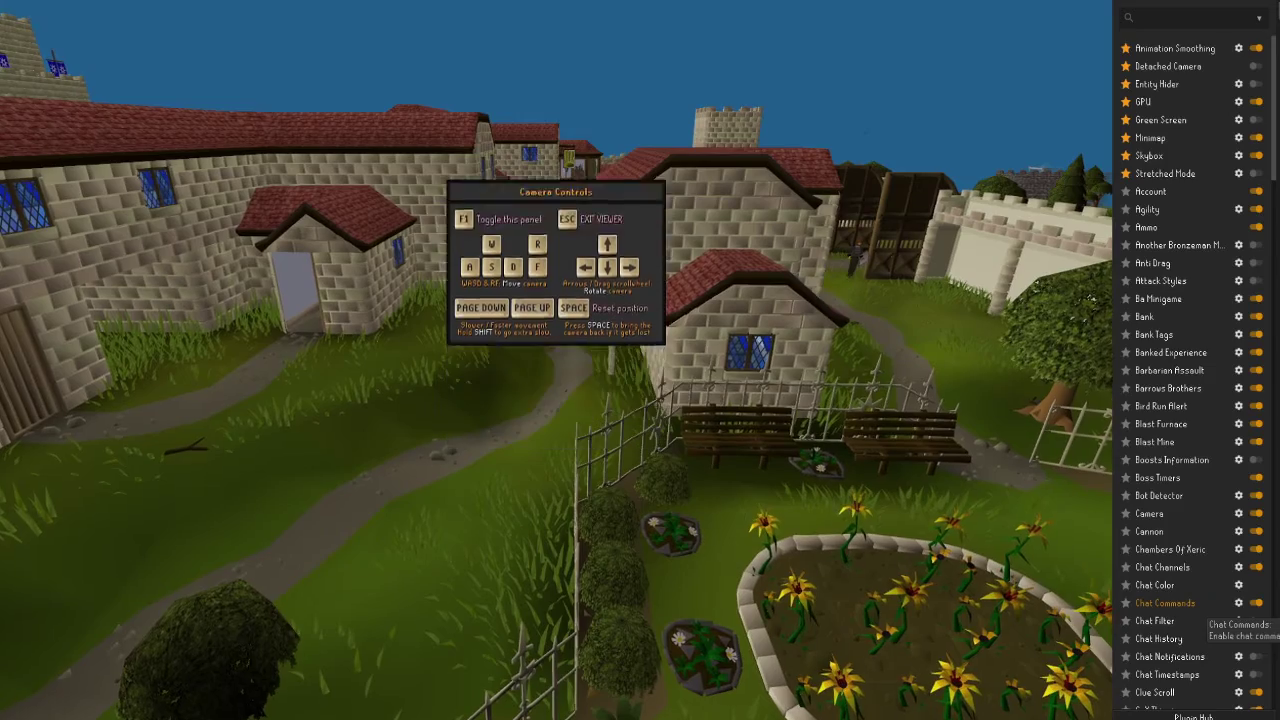
key(d)
key(F1)
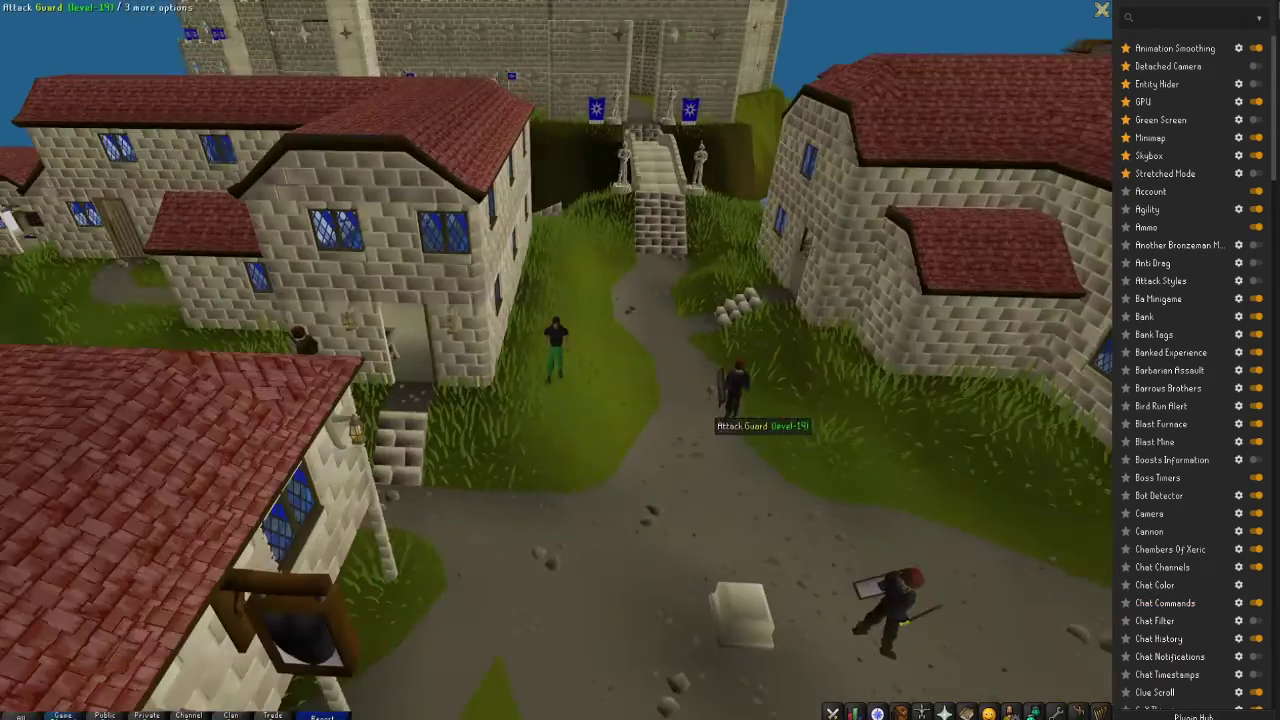
scroll(706, 412, up, 5)
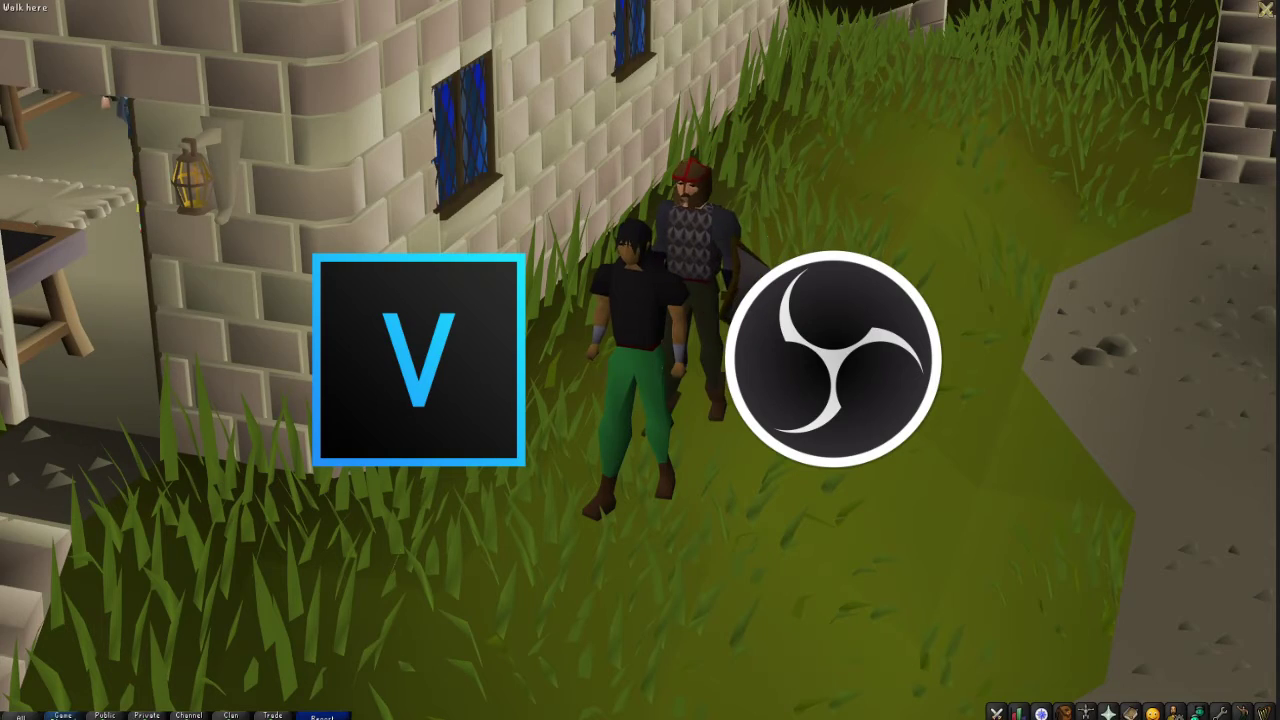
key(Left)
key(Right)
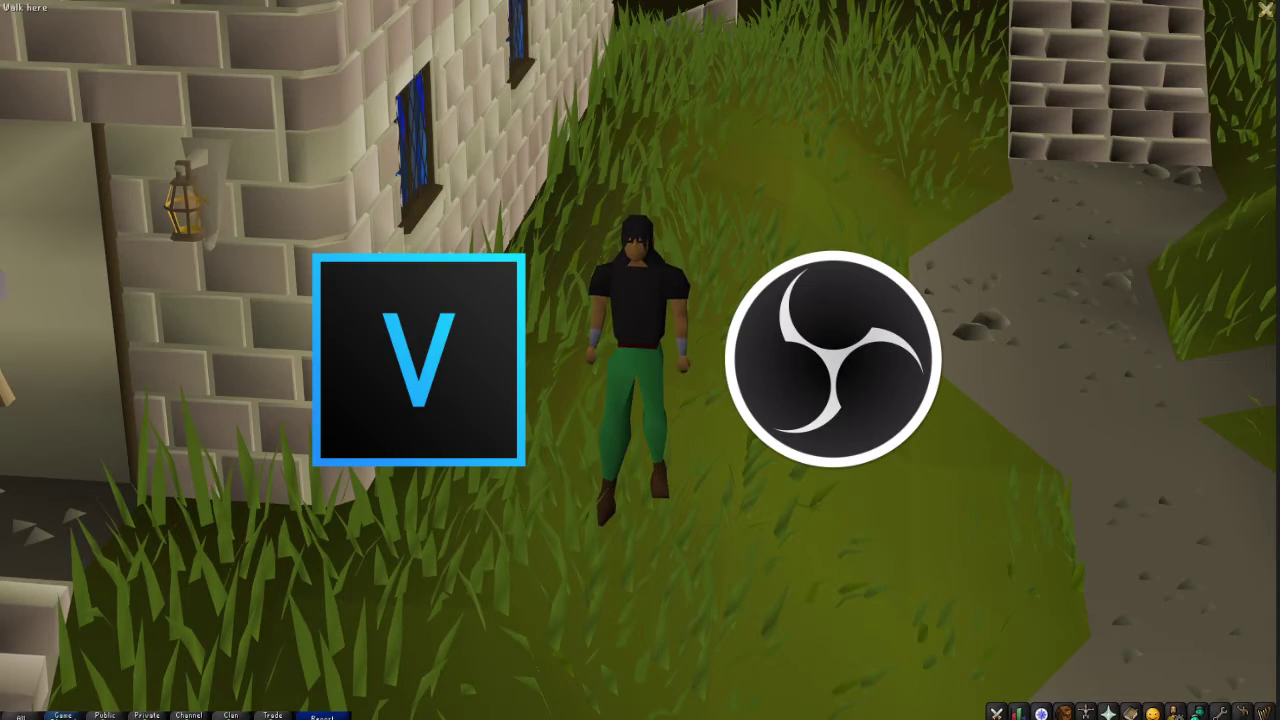
scroll(640, 360, down, 10)
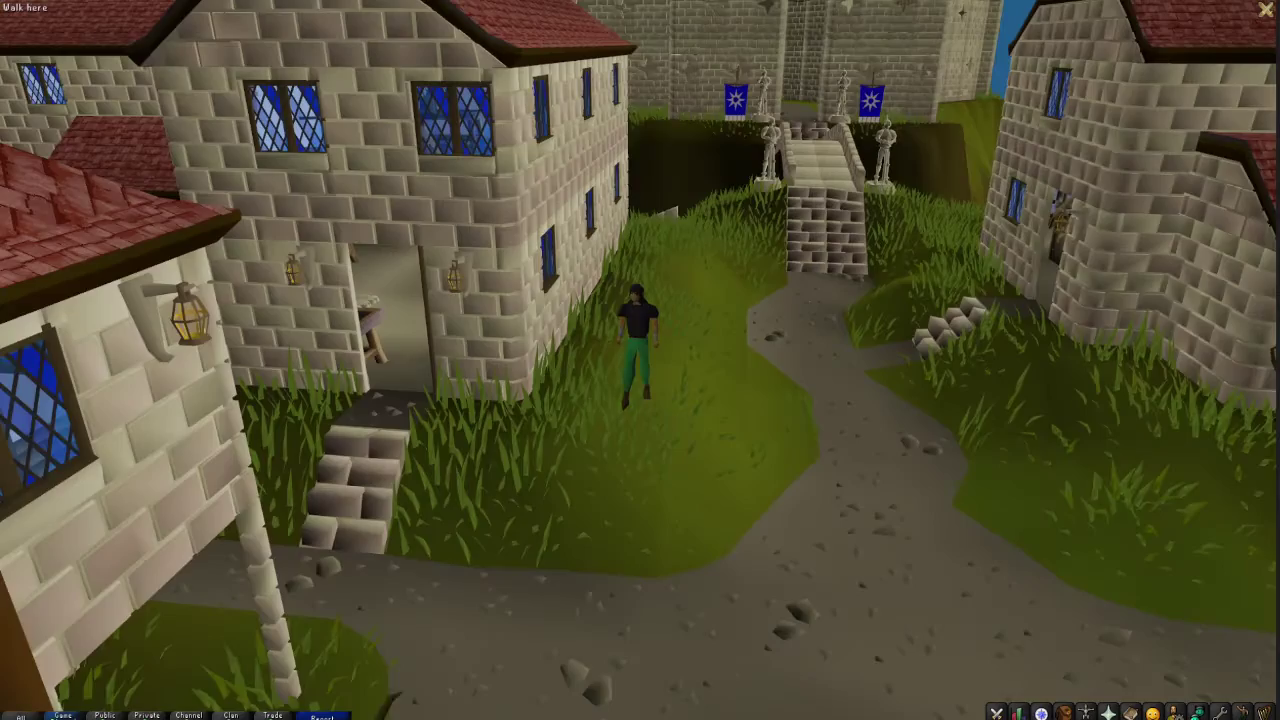
key(Up)
key(Right)
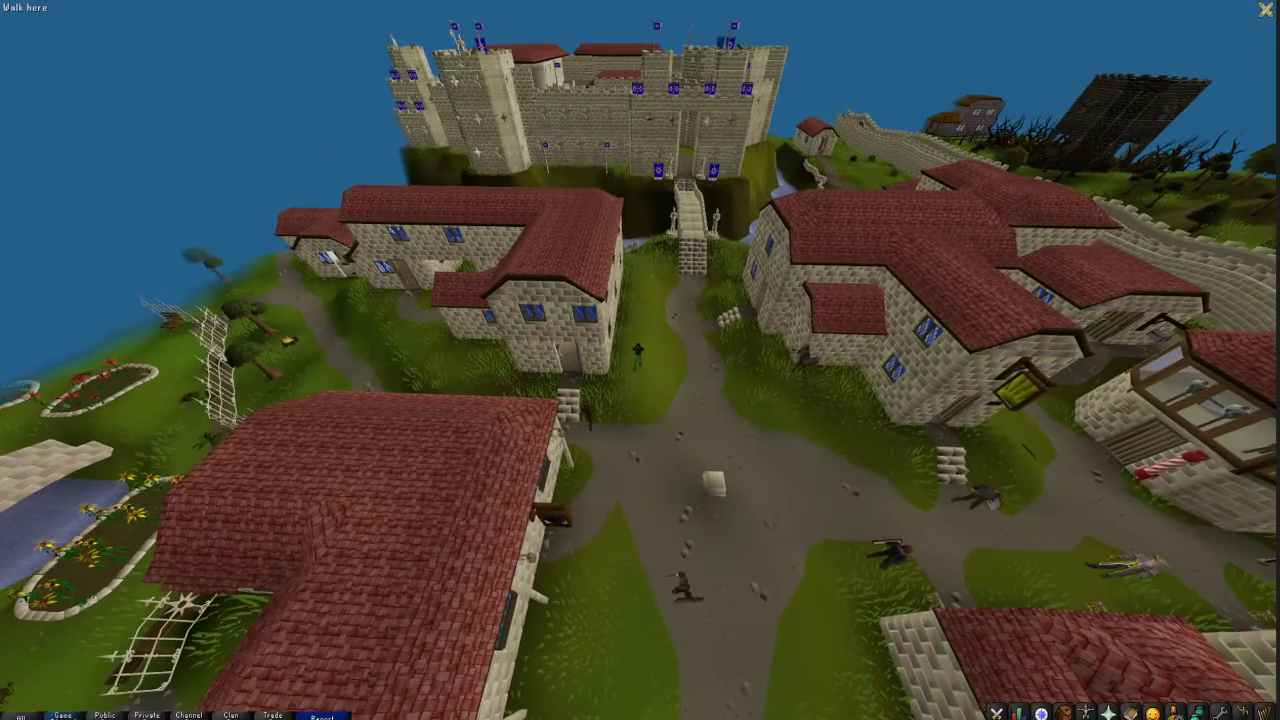
Step: Bring up OBS to look over its recording layout, and minimize it to return to the game
key(alt+Tab)
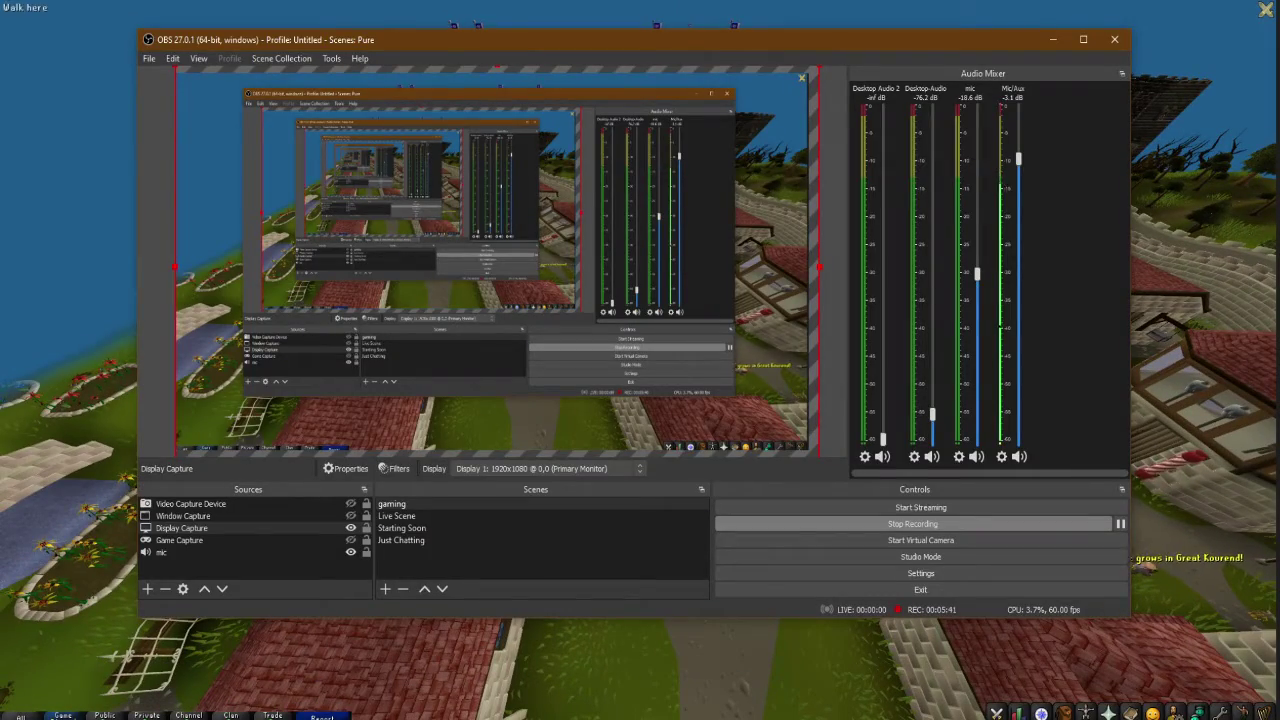
click(1053, 40)
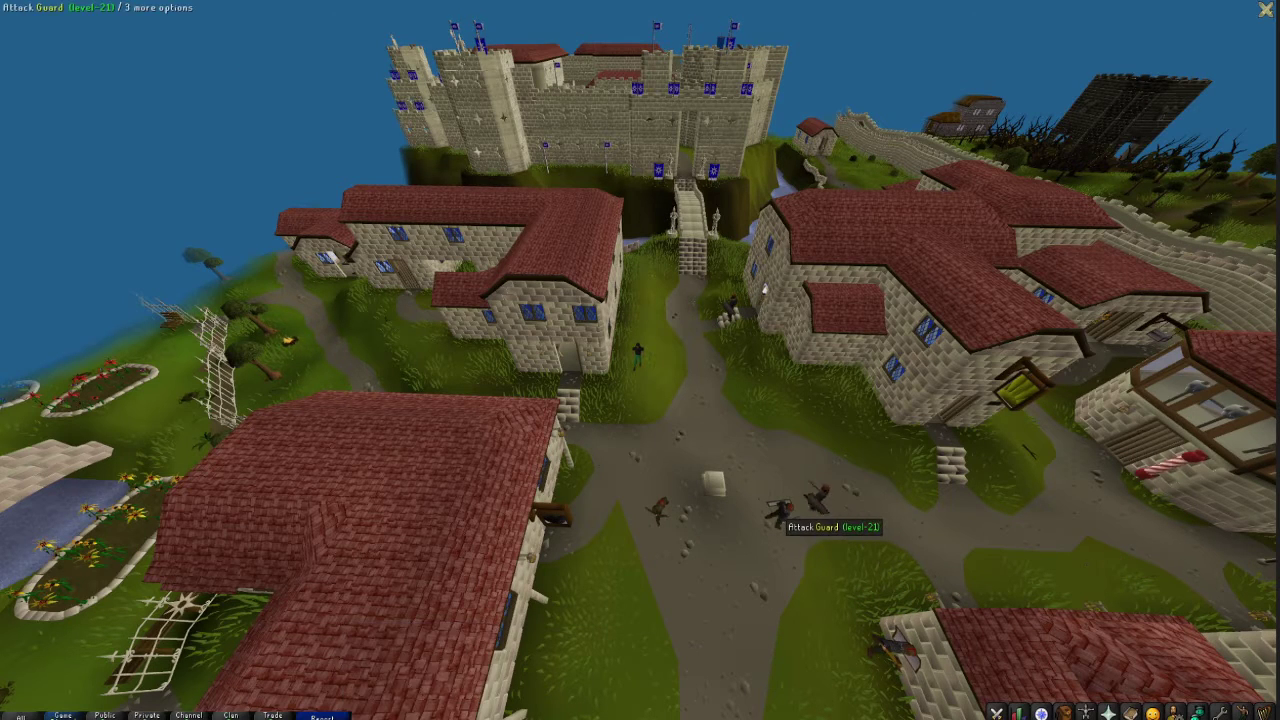
scroll(640, 360, up, 15)
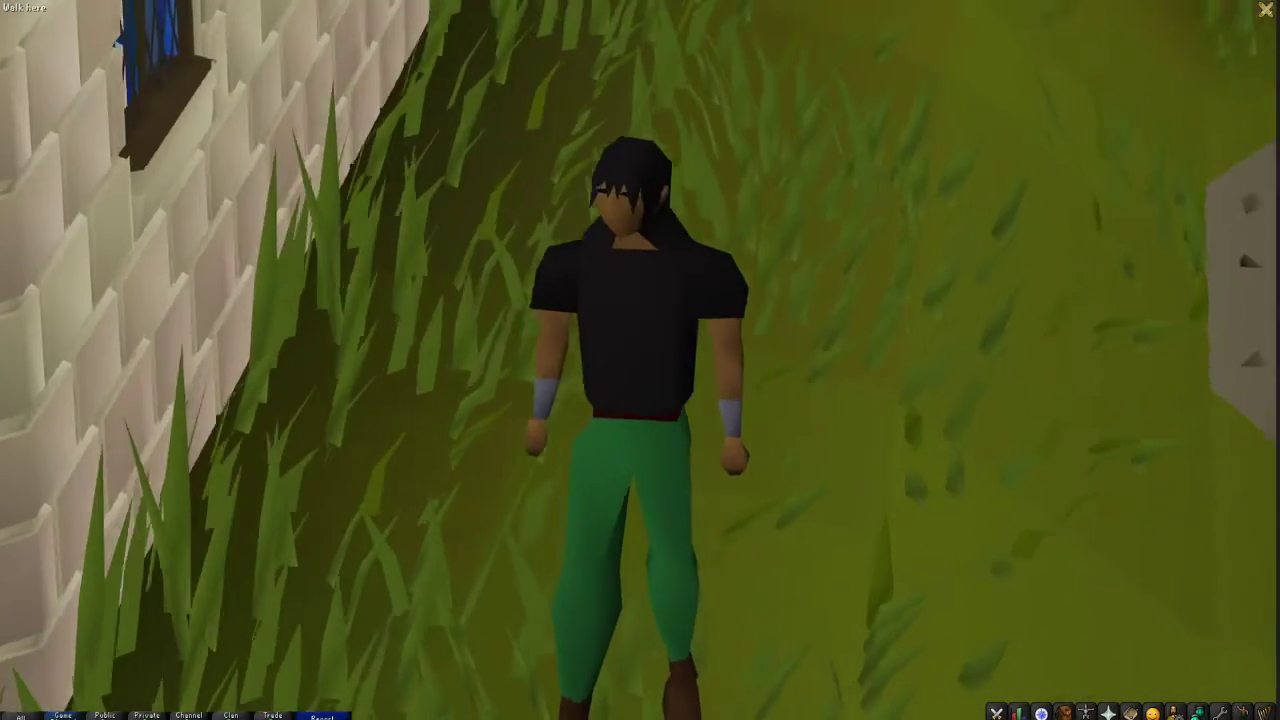
key(Right)
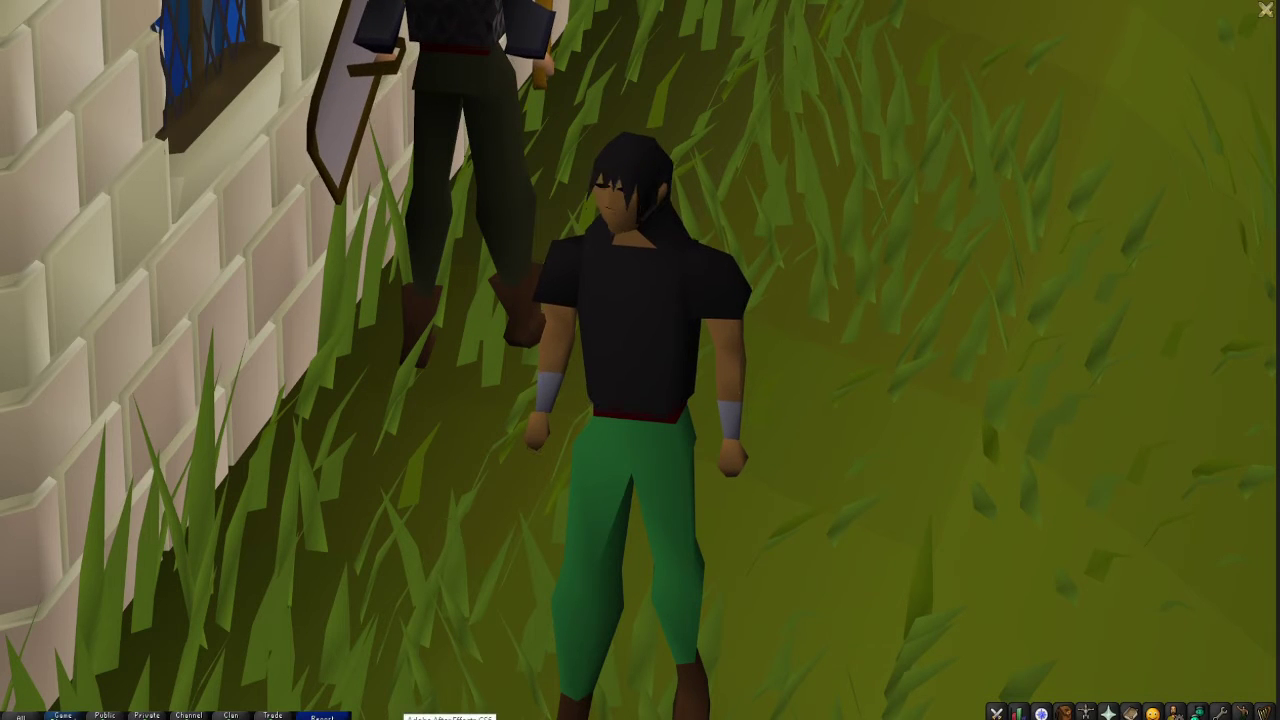
scroll(640, 360, down, 10)
scroll(640, 360, down, 8)
key(Left)
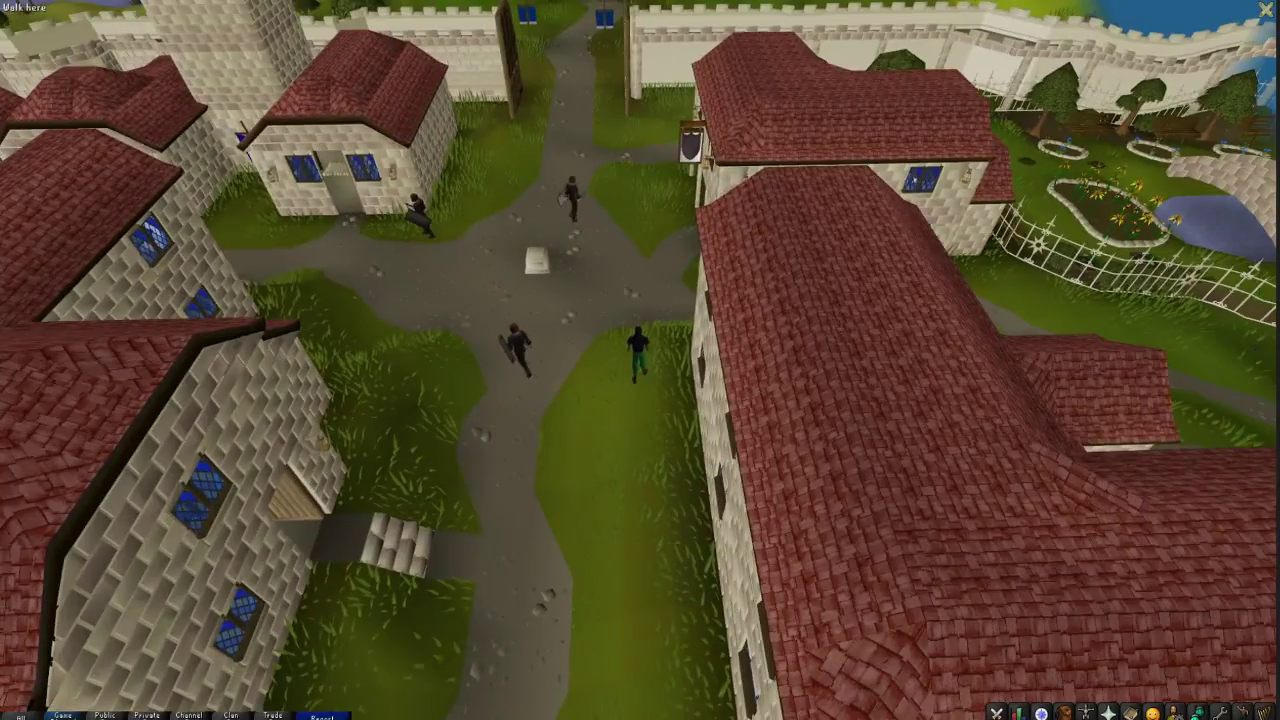
key(Right)
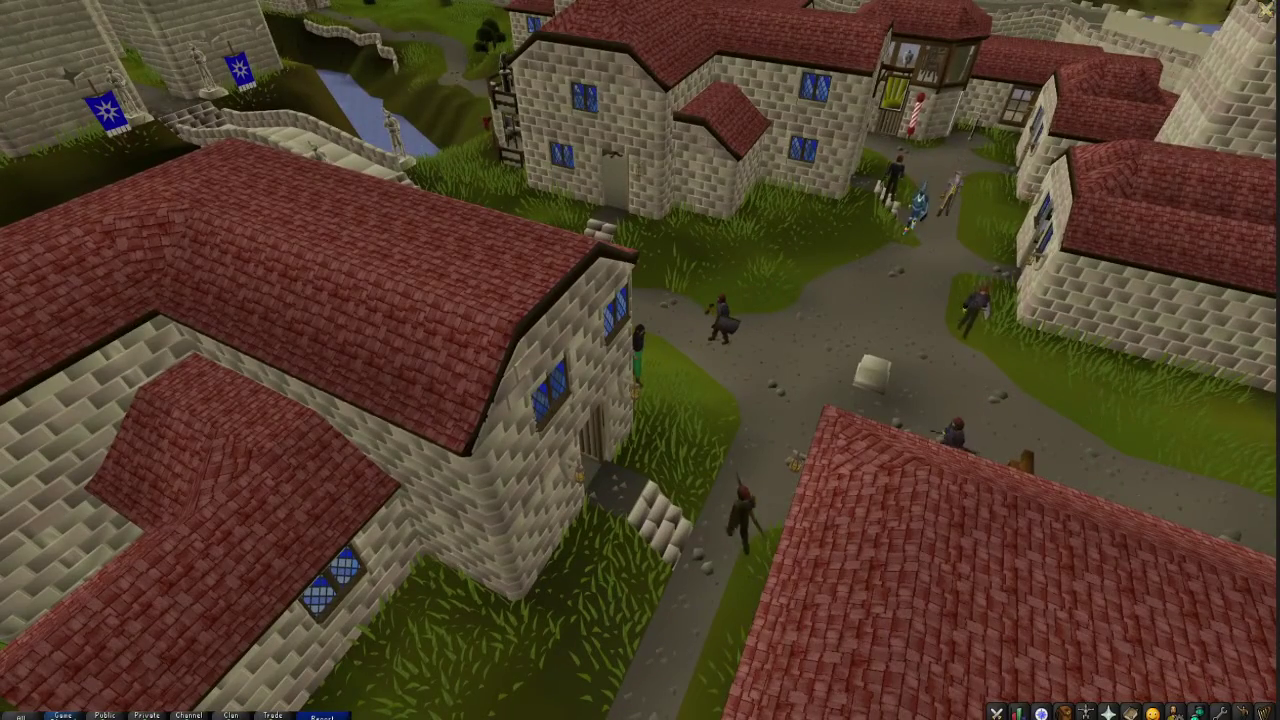
mouse_move(416, 718)
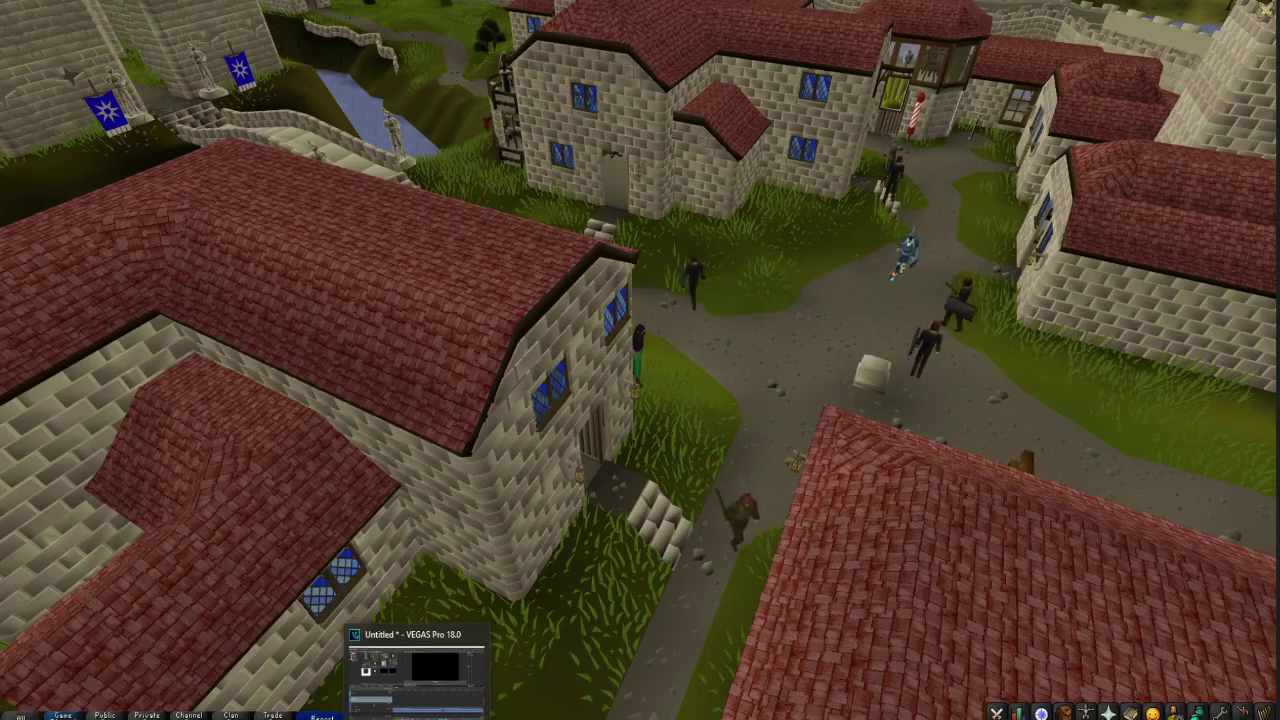
scroll(640, 360, up, 8)
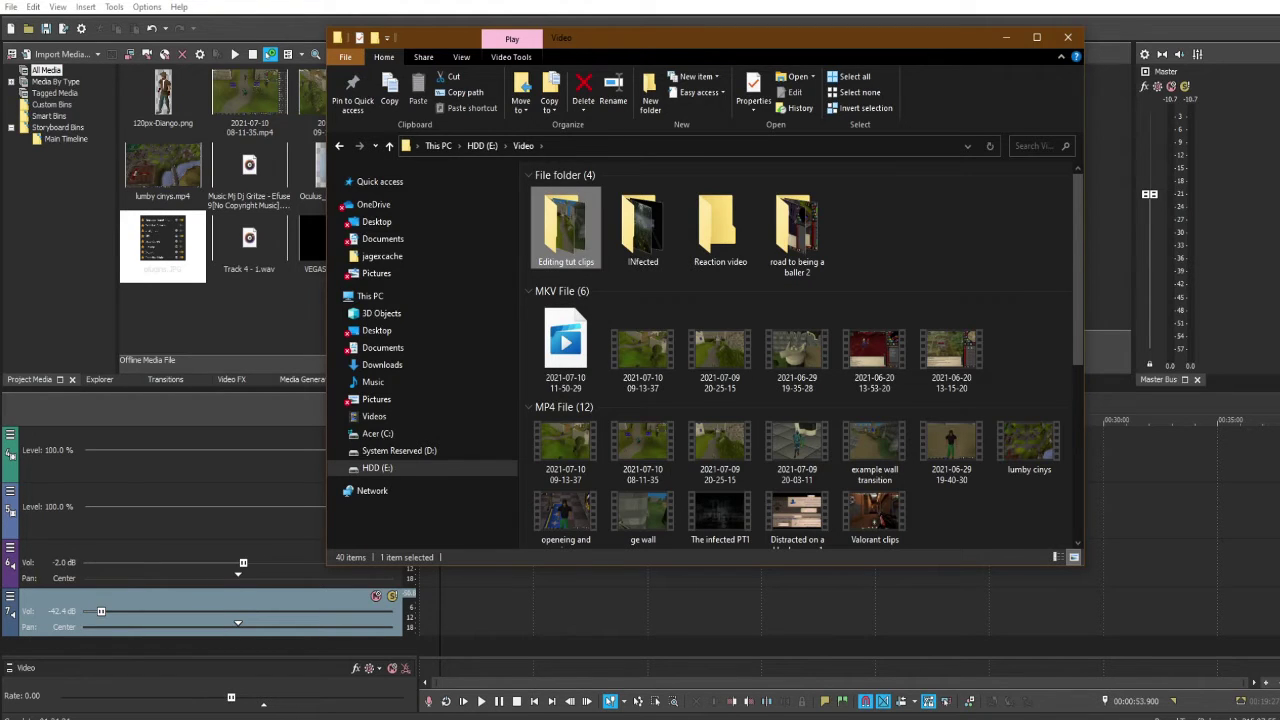
Step: Open the "Editing tut clips" folder and import the fally ciny and Ge Wall clips into the VEGAS Pro project media
double_click(565, 230)
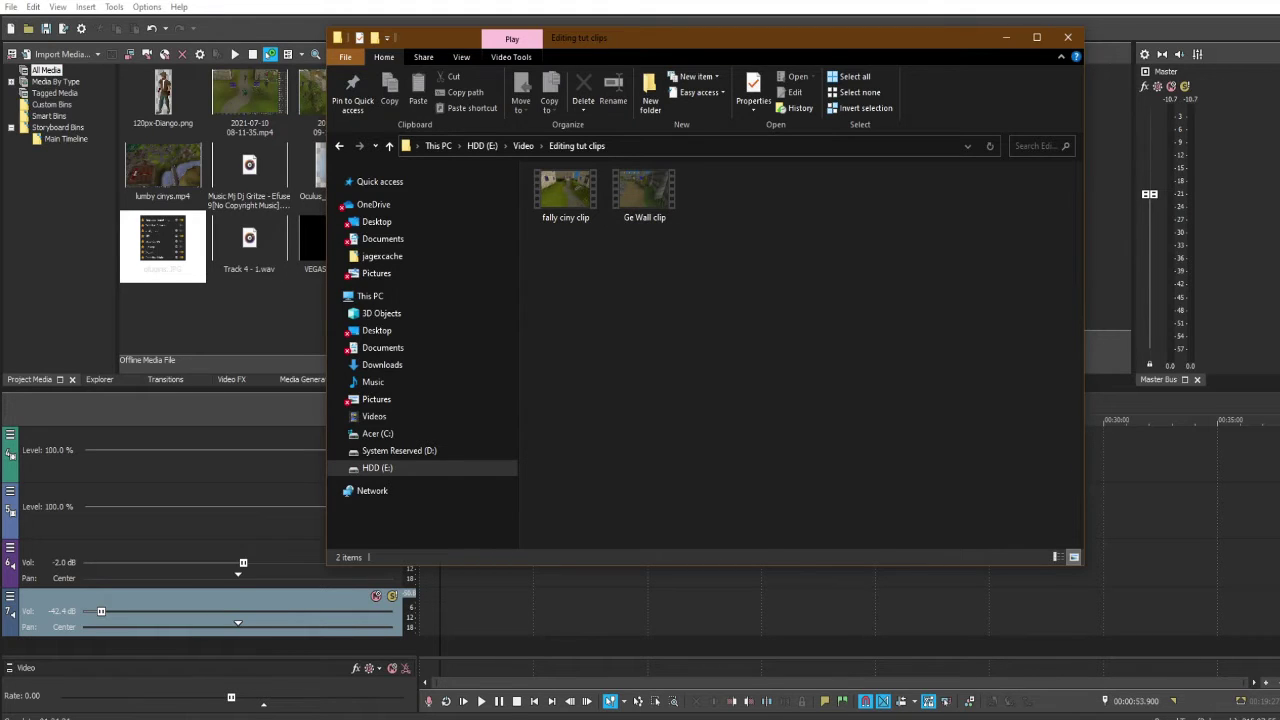
click(644, 192)
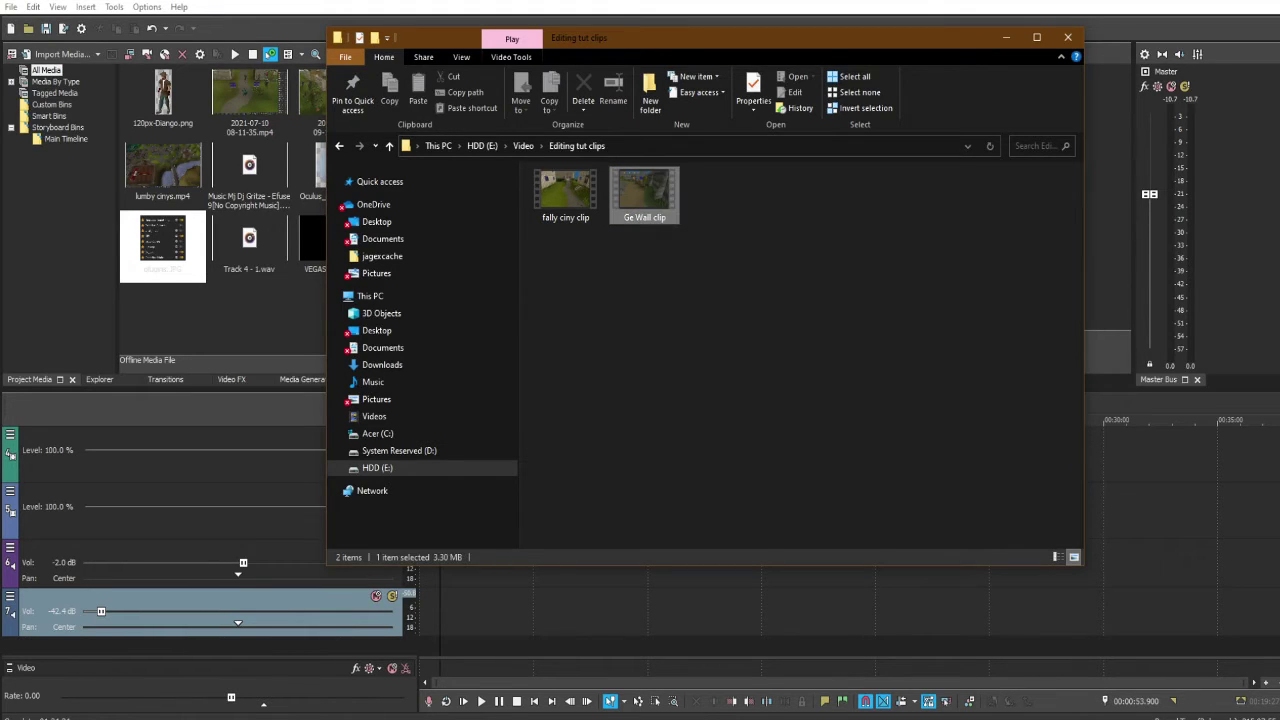
drag(723, 302, 530, 168)
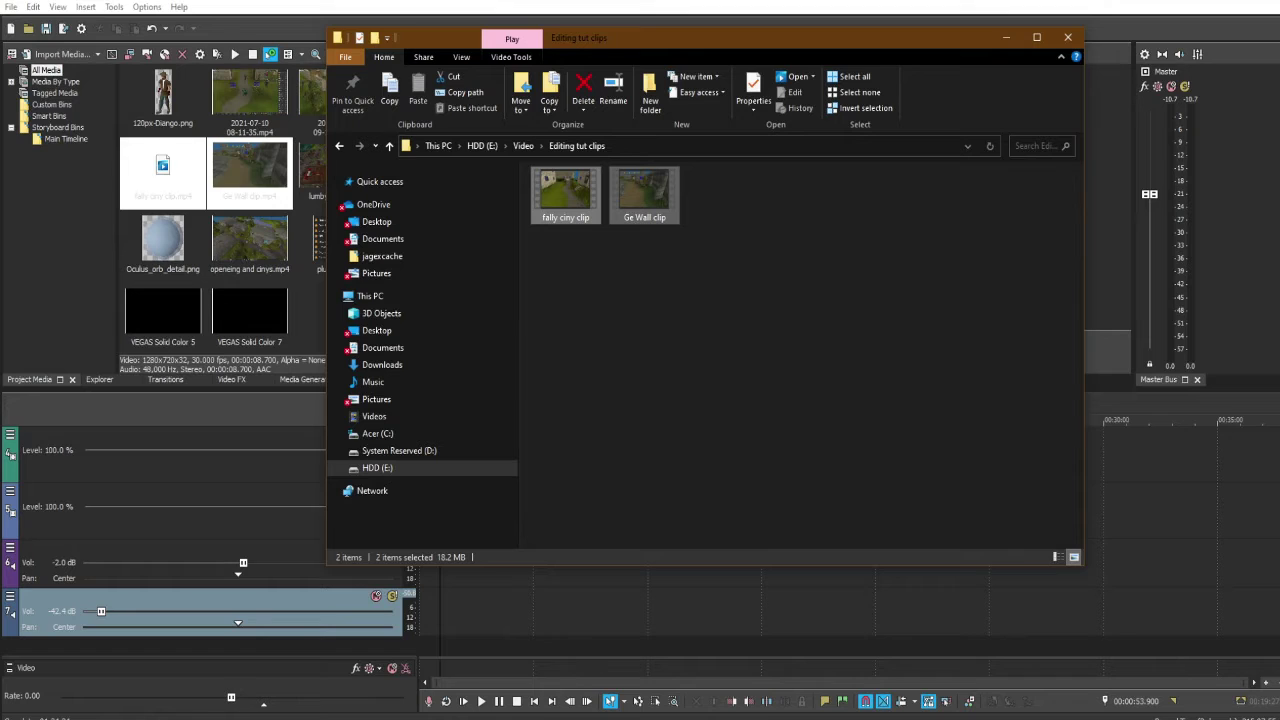
Step: Switch to VEGAS Pro and place both imported clips at the start of the timeline without matching the project video settings to them
key(alt+Tab)
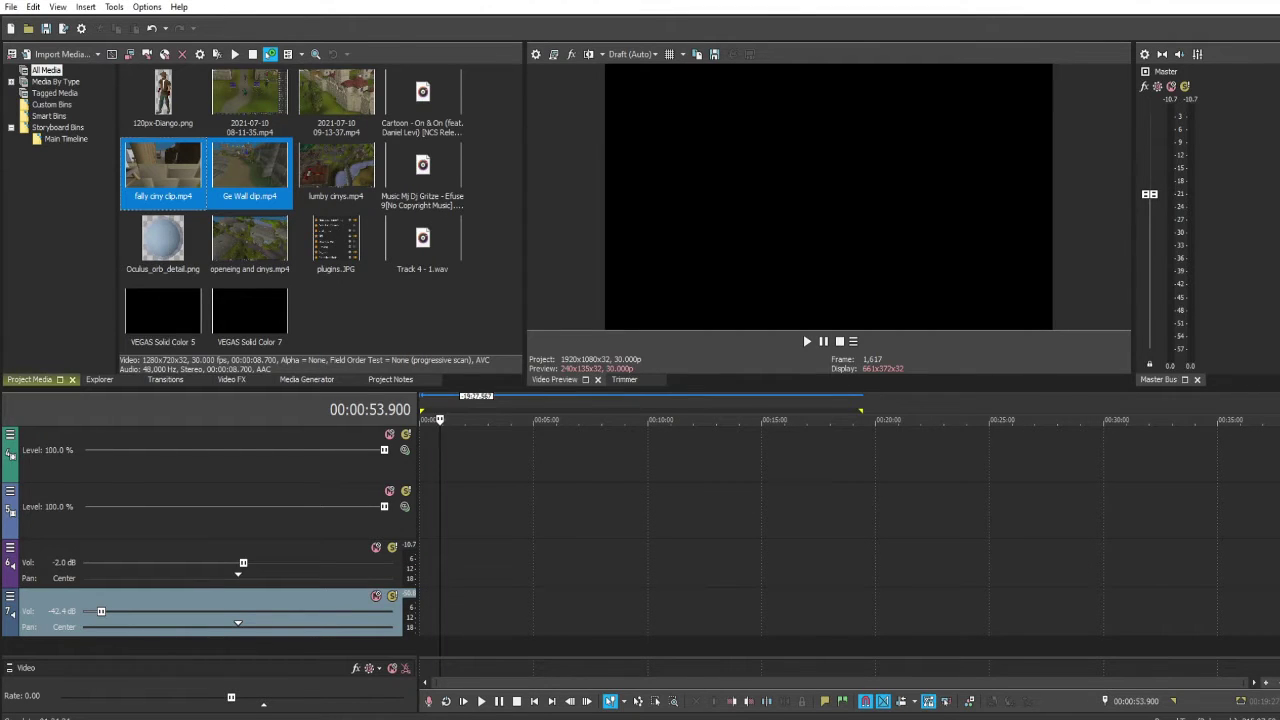
drag(250, 168, 421, 510)
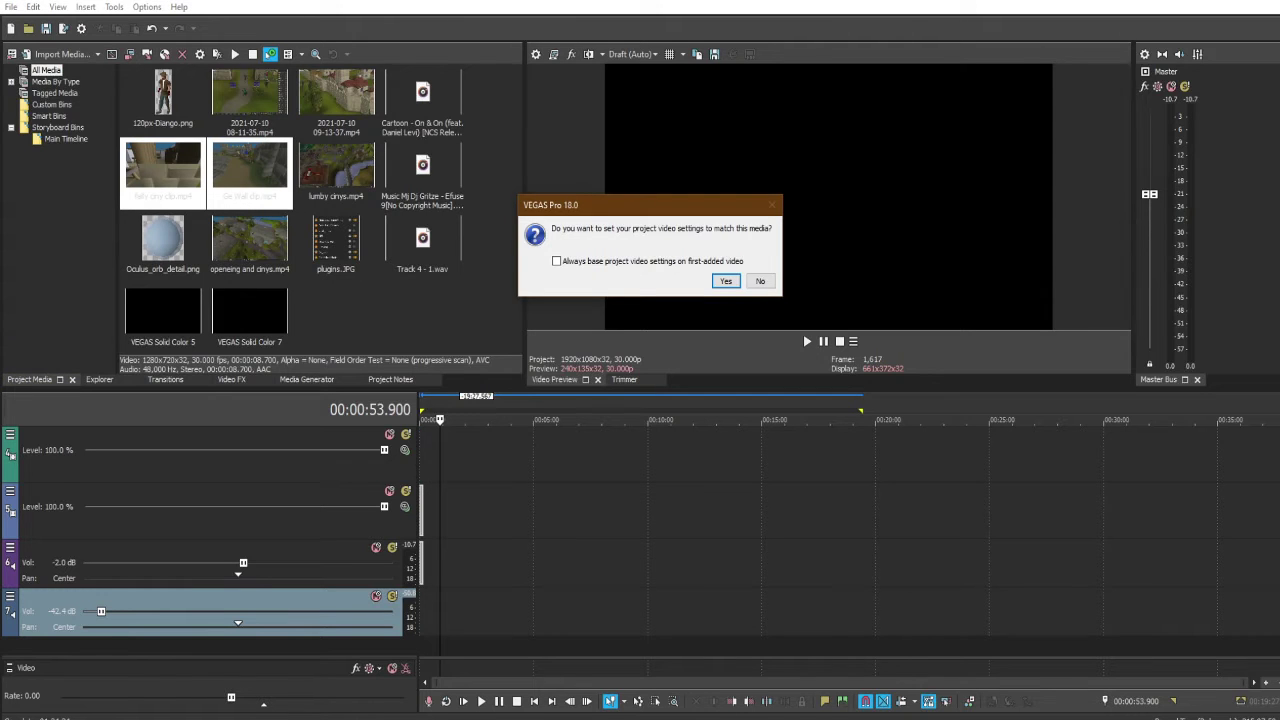
click(760, 281)
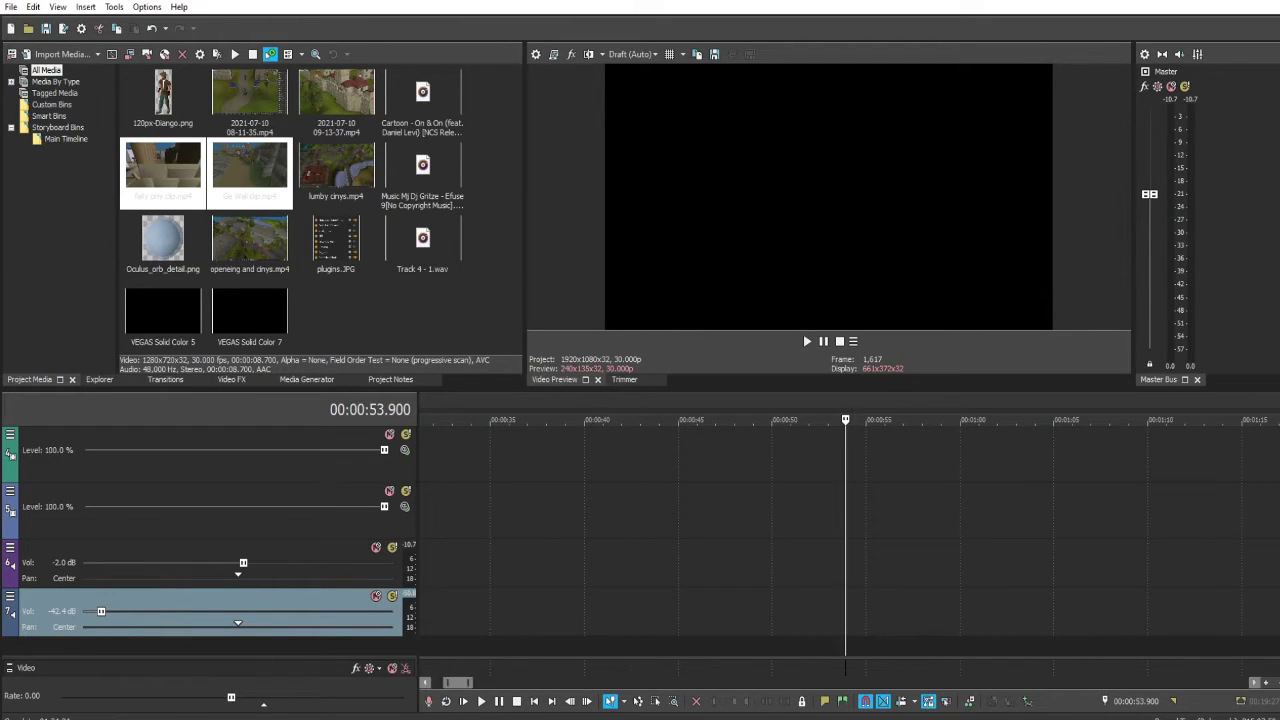
drag(458, 683, 445, 683)
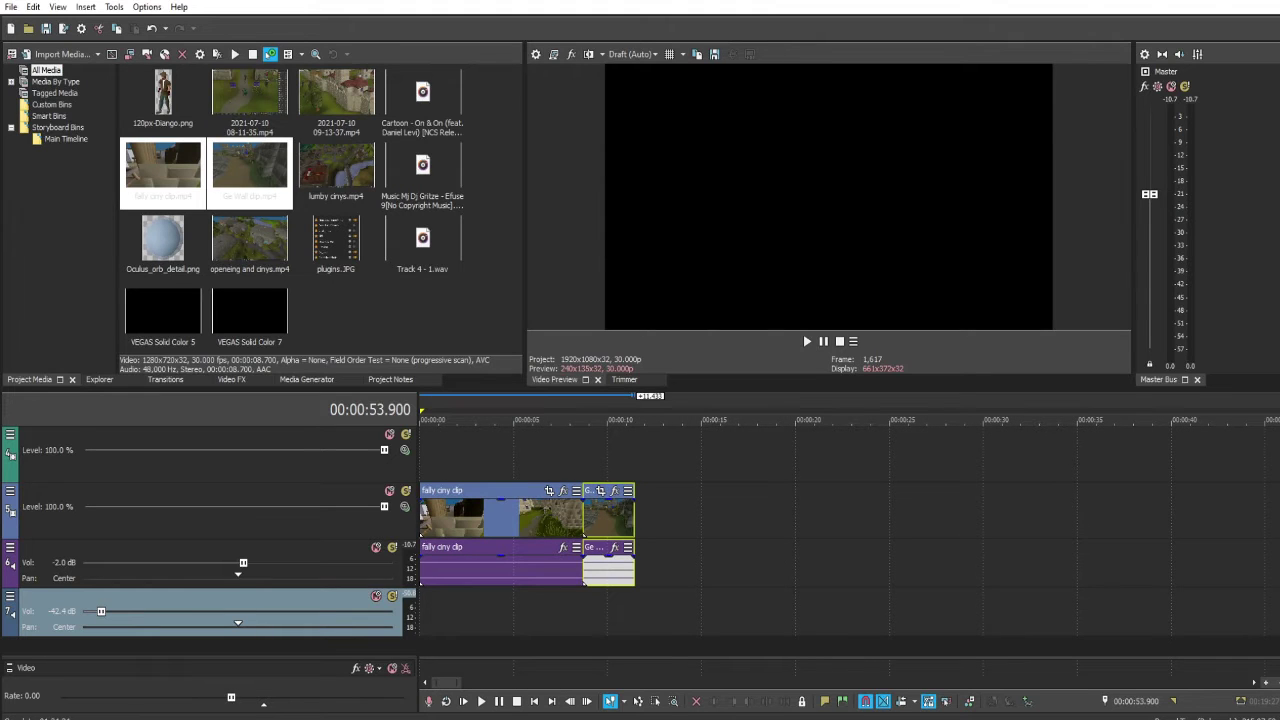
Step: Preview a frame of the fally ciny clip and mute the VEGAS Solid Color 5 and VEGAS Solid Color 7 tracks
click(430, 420)
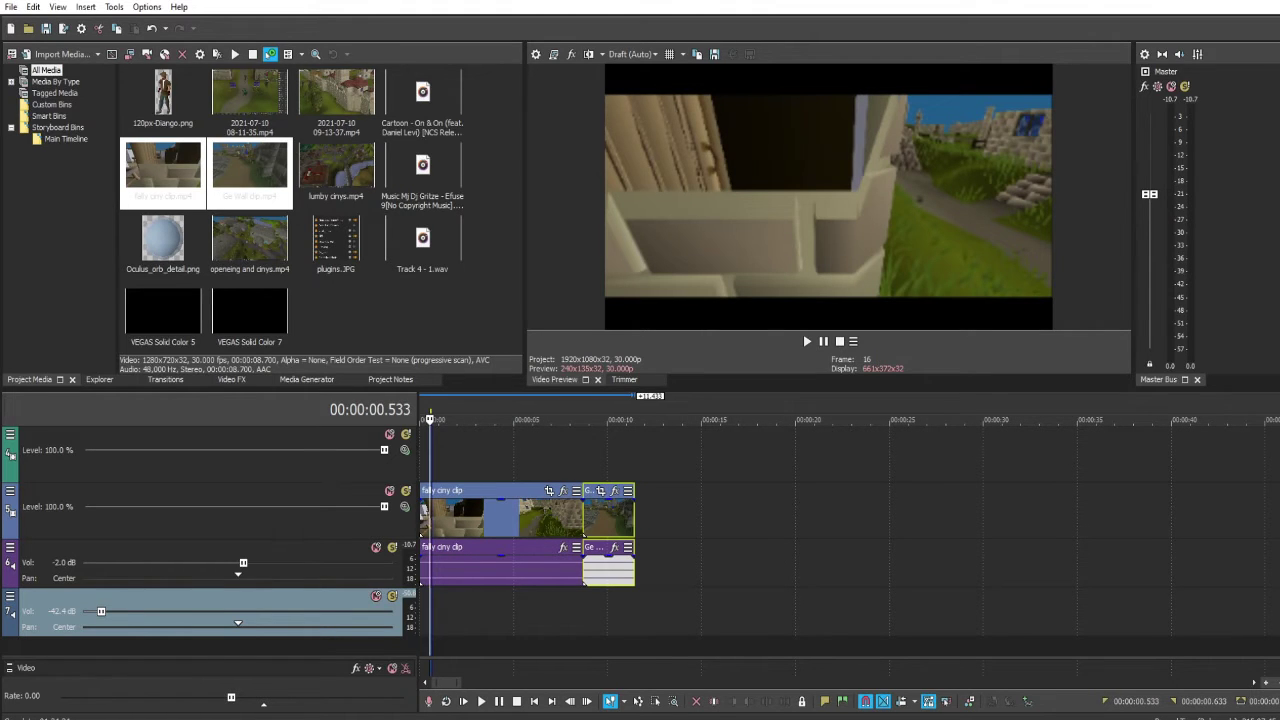
scroll(420, 535, up, 3)
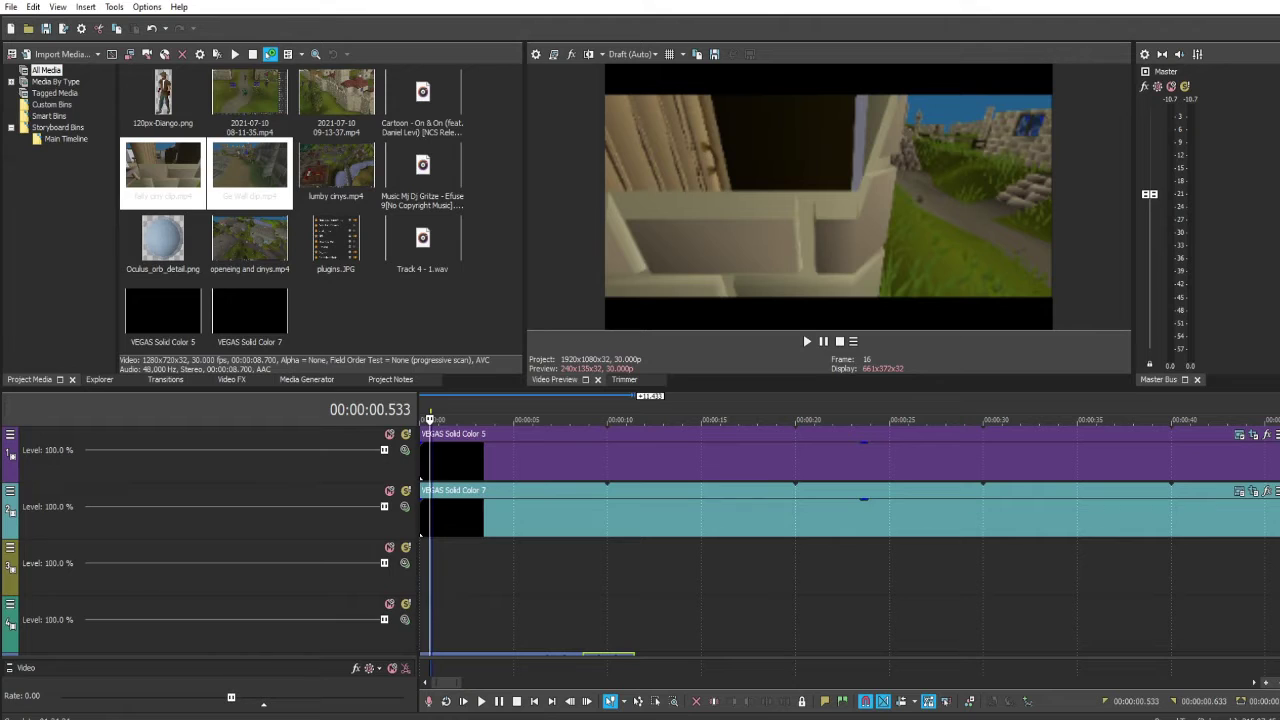
click(389, 434)
click(389, 491)
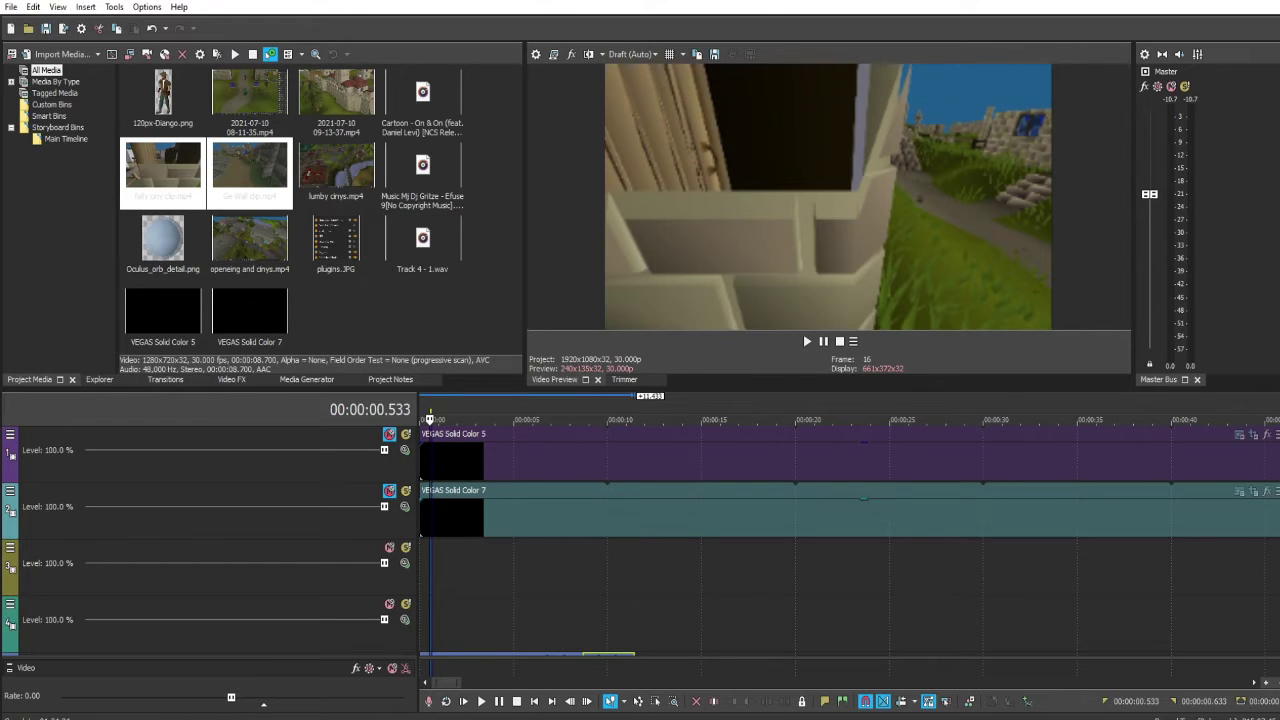
scroll(640, 540, down, 2)
scroll(640, 540, up, 1)
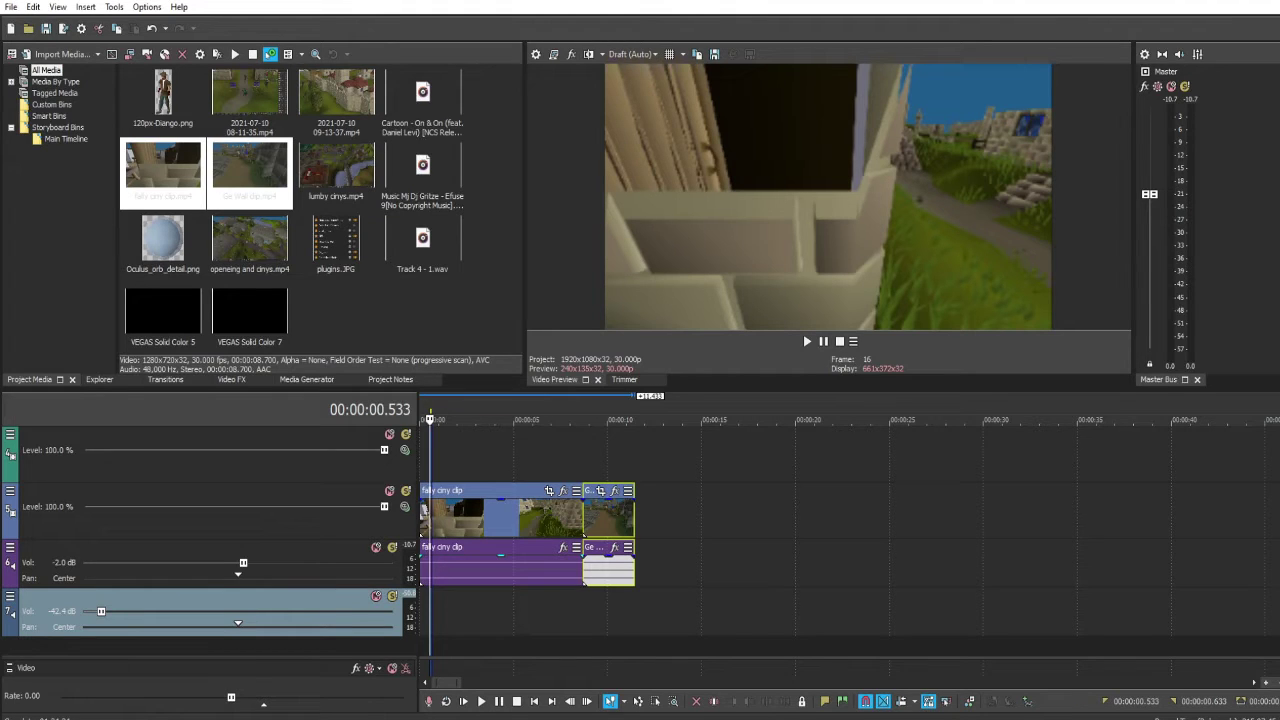
Step: Reorder the timeline so the Ge Wall clip starts at 0 and the fally ciny clip follows it after a small gap
key(space)
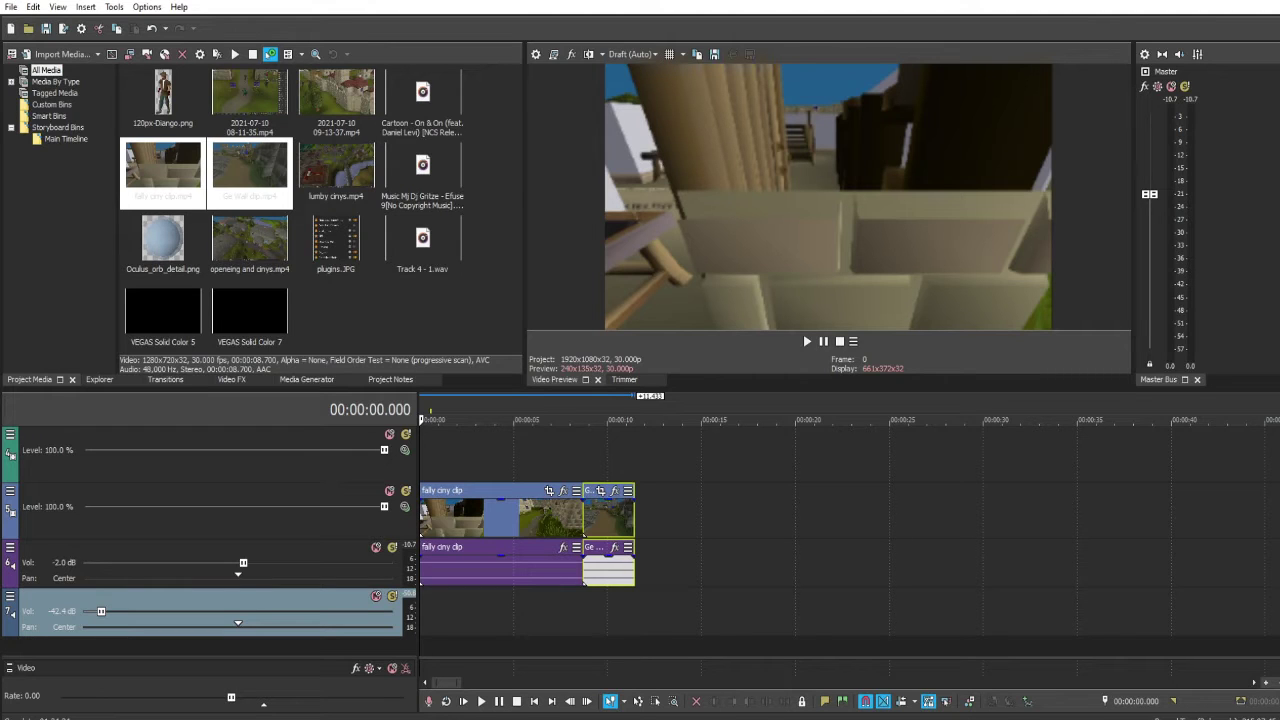
scroll(508, 506, up, 2)
scroll(508, 506, down, 4)
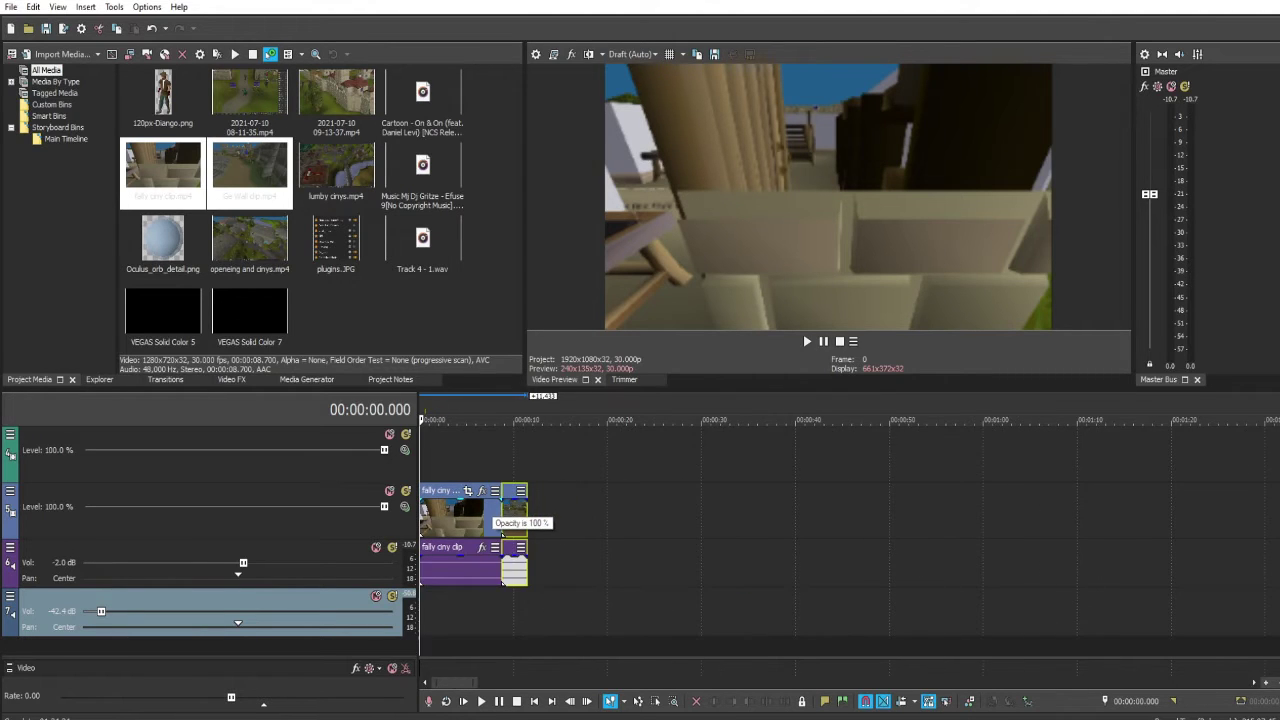
scroll(508, 506, up, 3)
drag(529, 515, 829, 515)
drag(666, 518, 448, 518)
drag(829, 515, 665, 515)
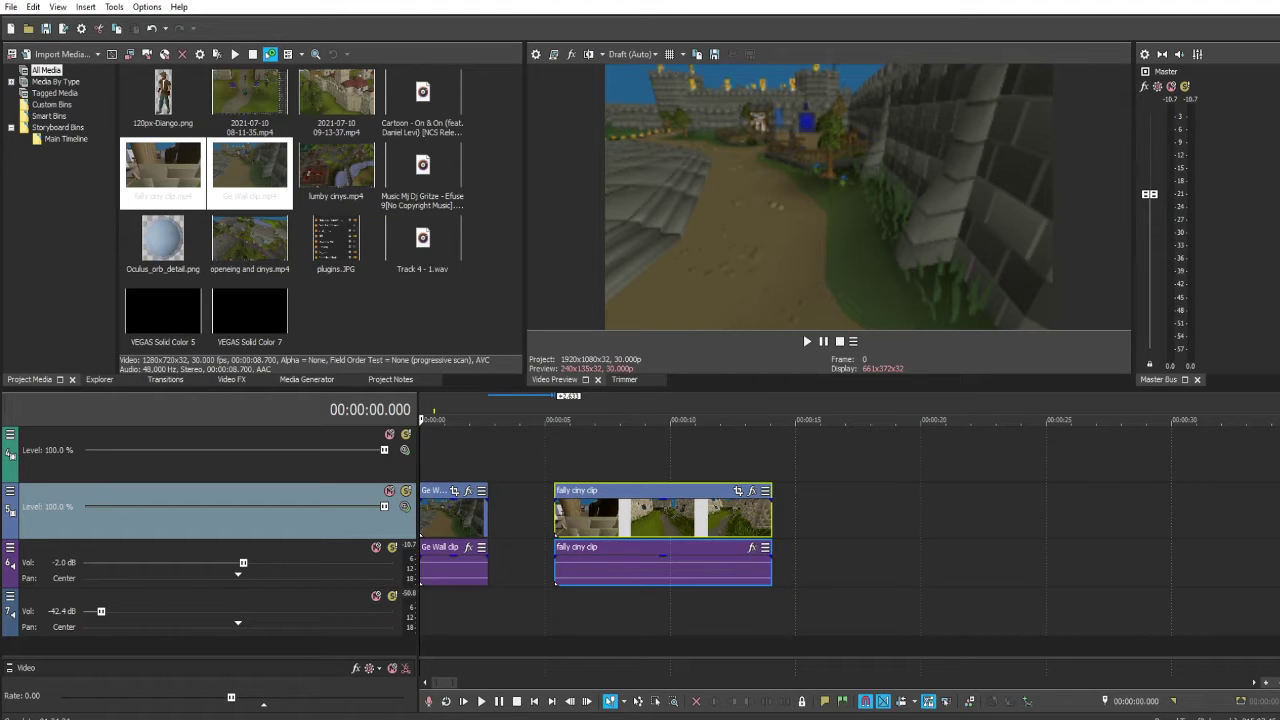
drag(665, 515, 605, 515)
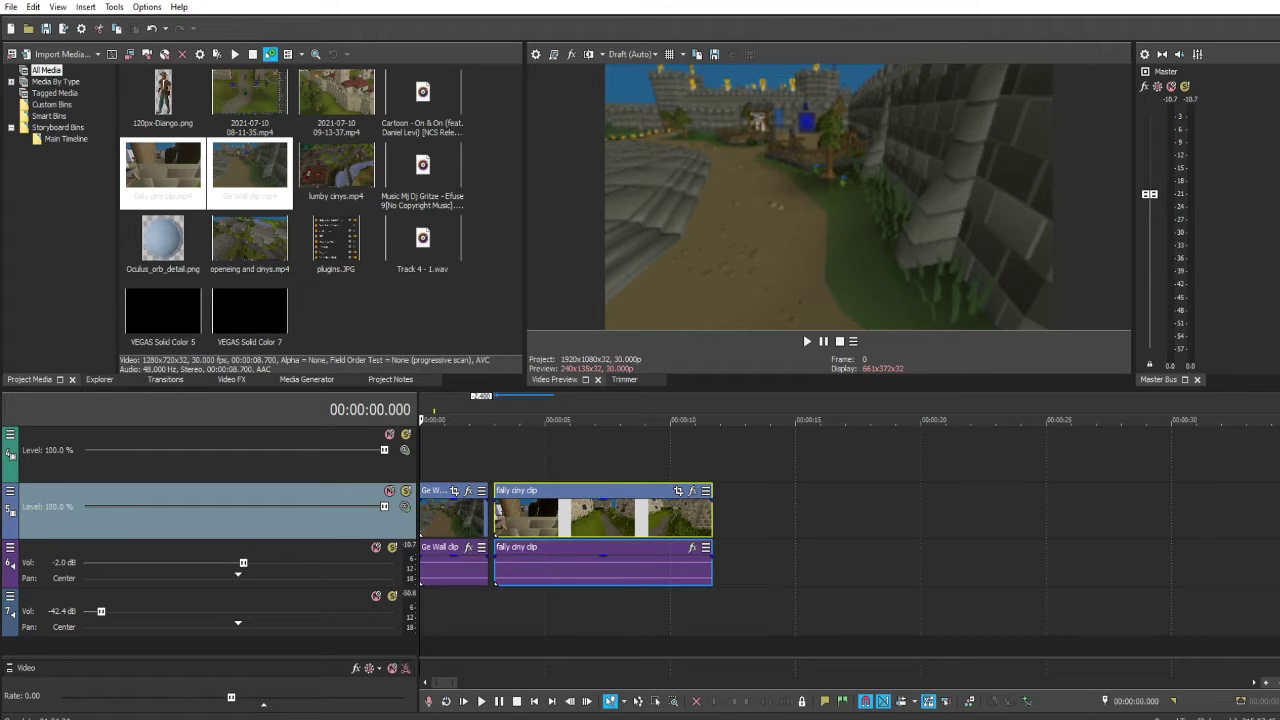
Step: Delete the audio of the Ge Wall and fally ciny clips and move the fally ciny video directly against the end of Ge Wall
click(454, 566)
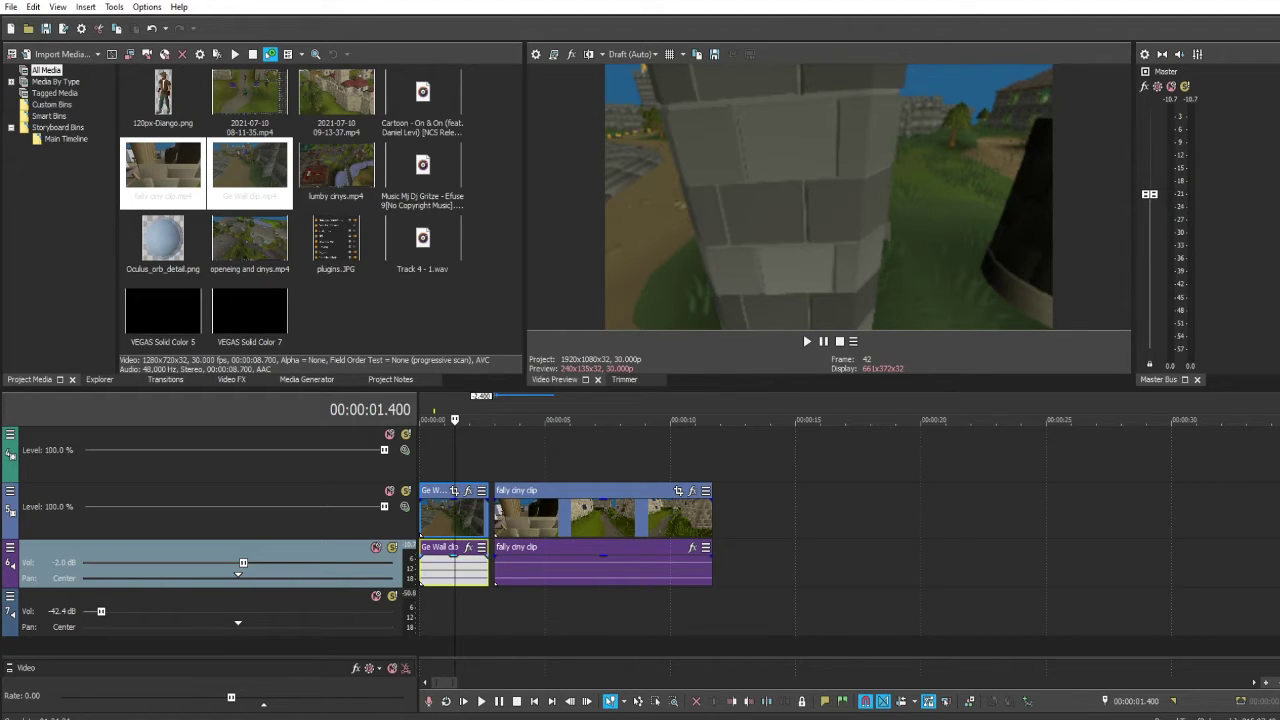
key(Delete)
click(541, 568)
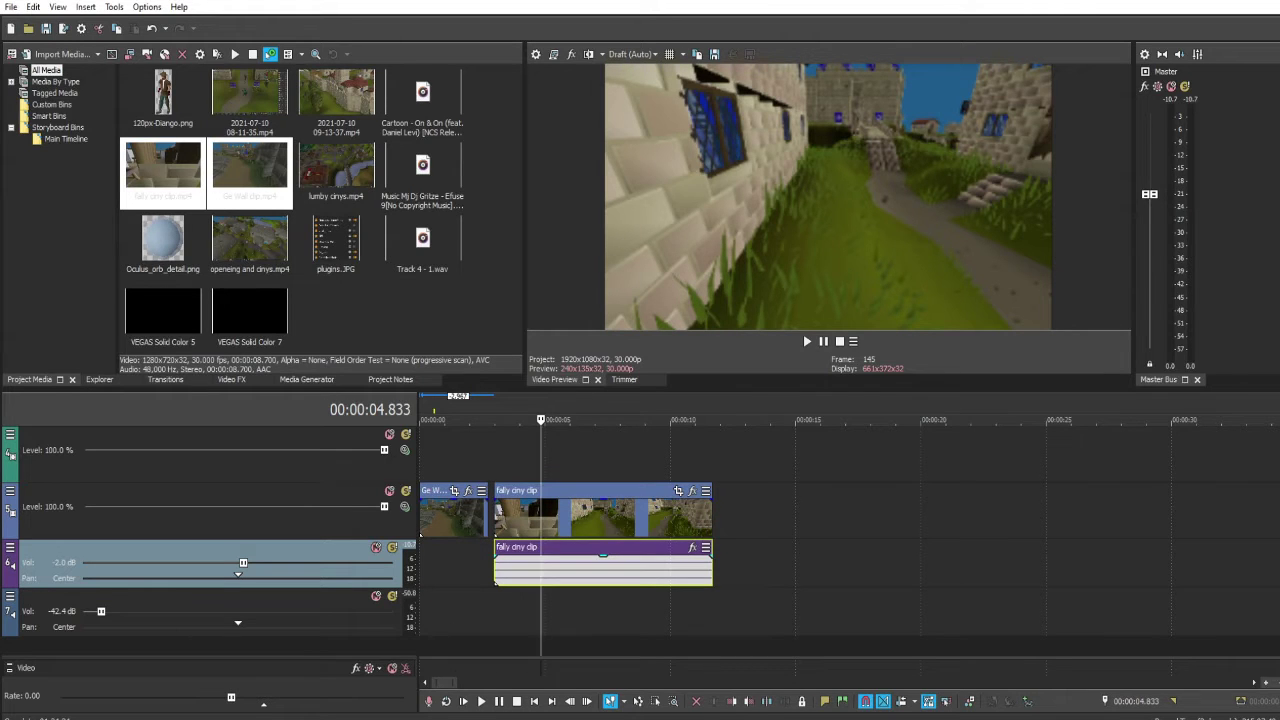
key(Delete)
drag(541, 518, 535, 518)
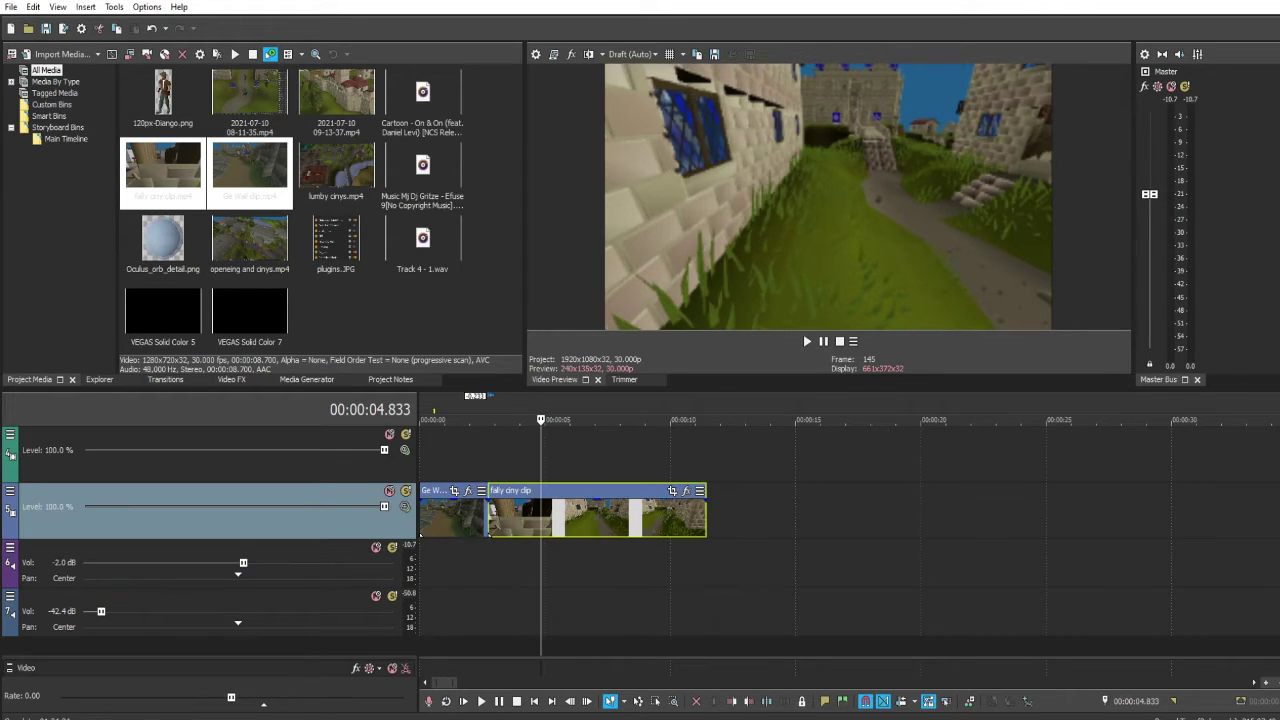
key(Down)
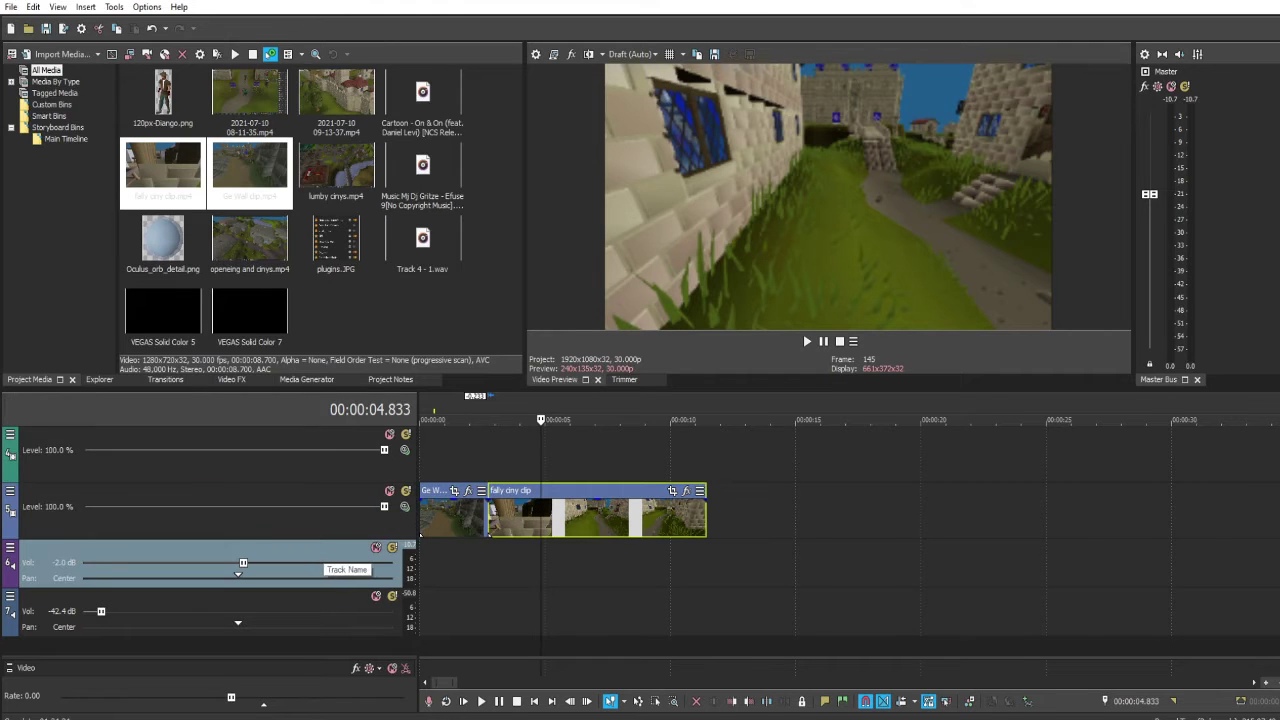
key(Delete)
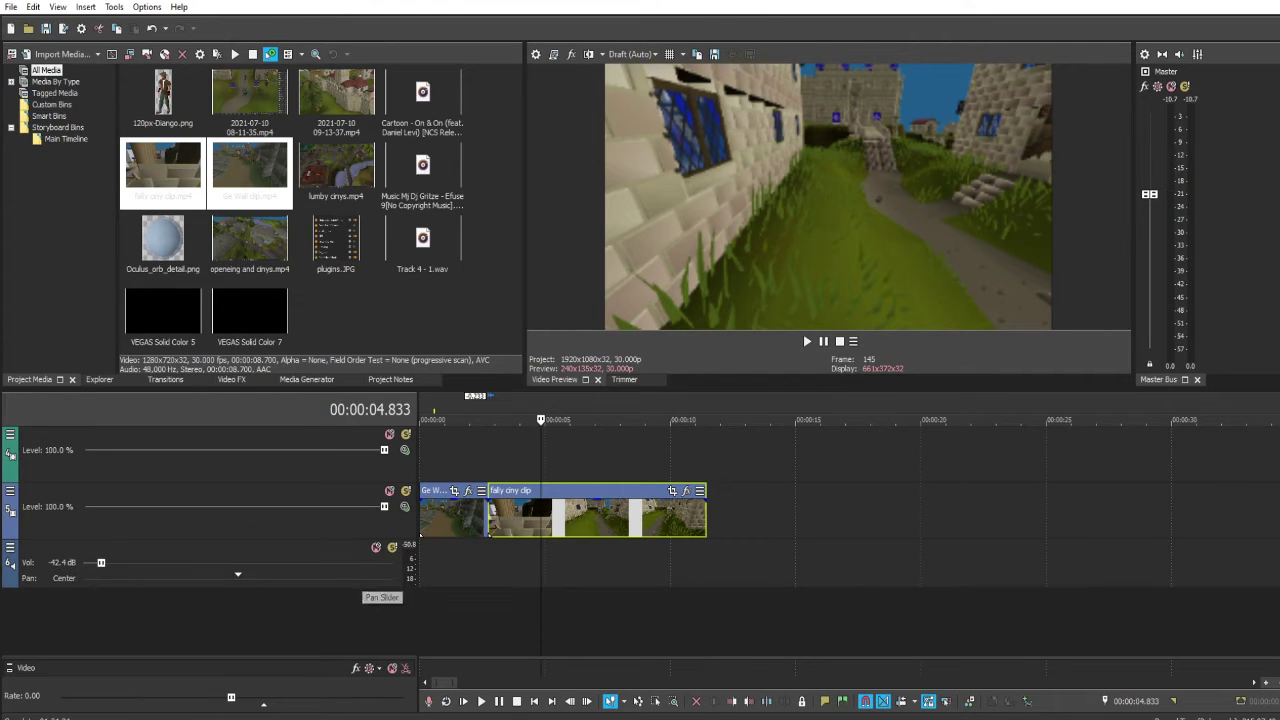
key(ctrl+z)
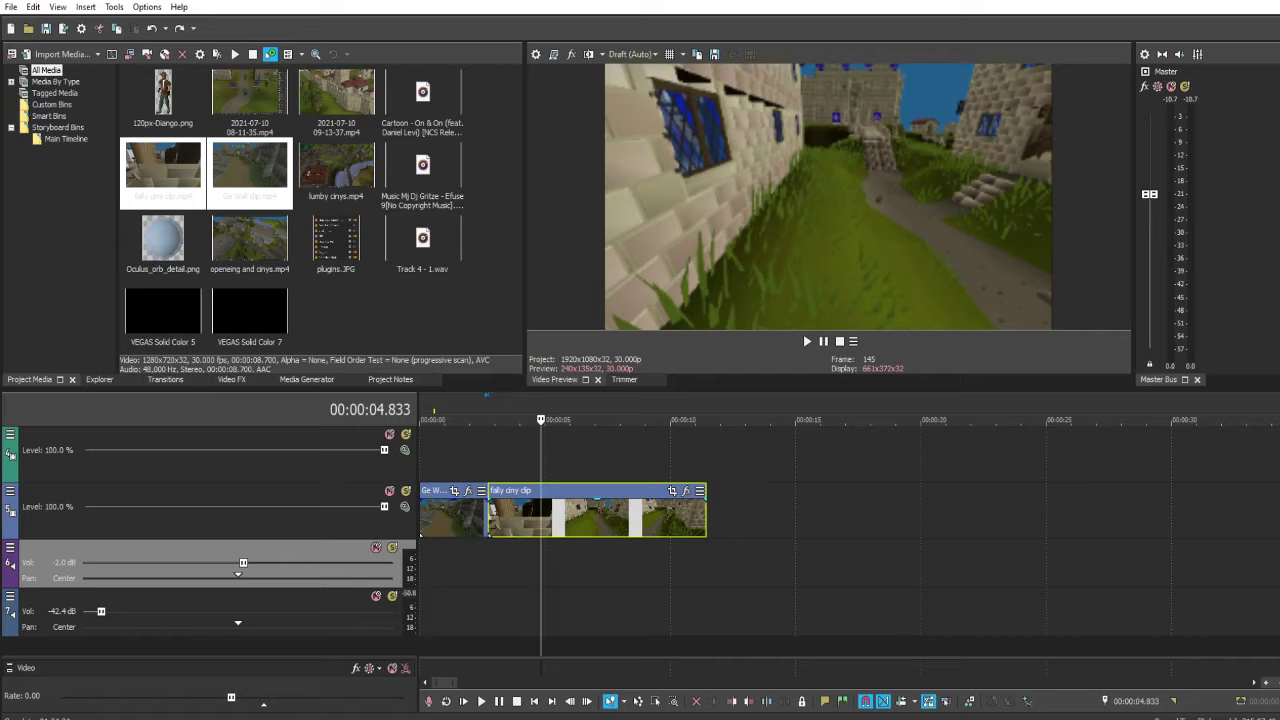
Step: Move the fally ciny clip onto a new video track of its own and place that track directly beneath the Ge Wall track
drag(592, 514, 592, 604)
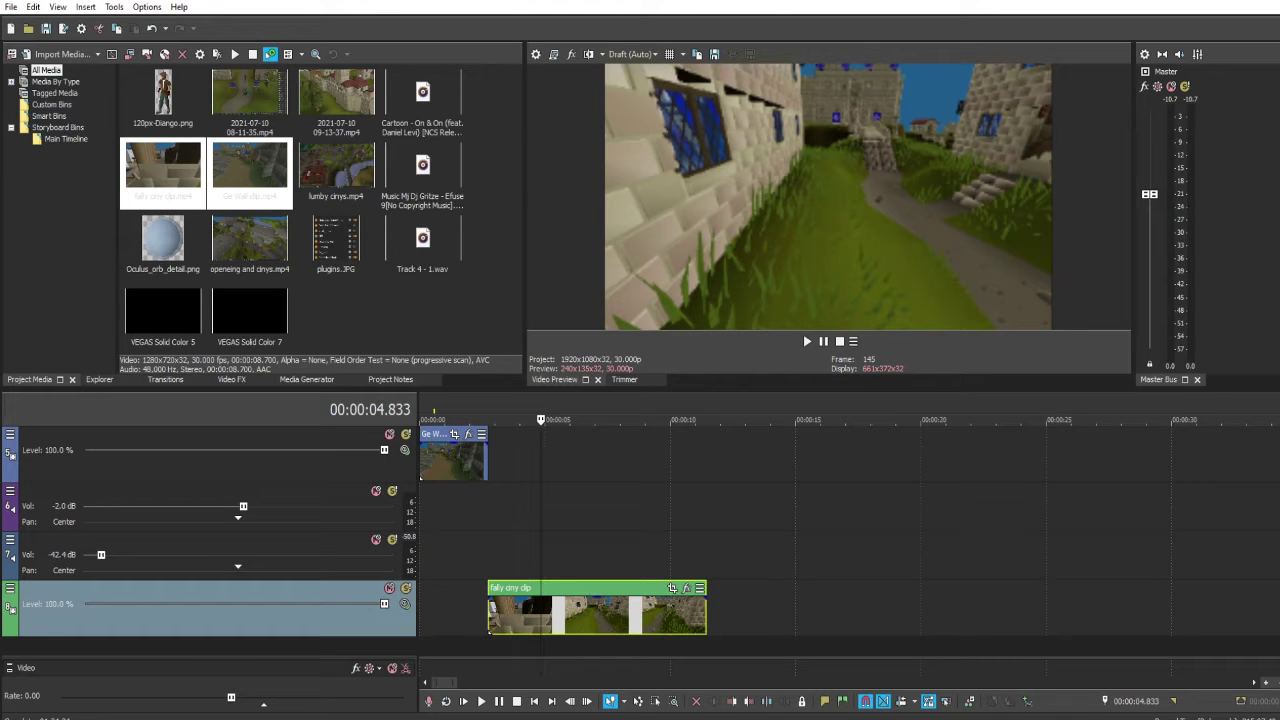
drag(200, 620, 200, 486)
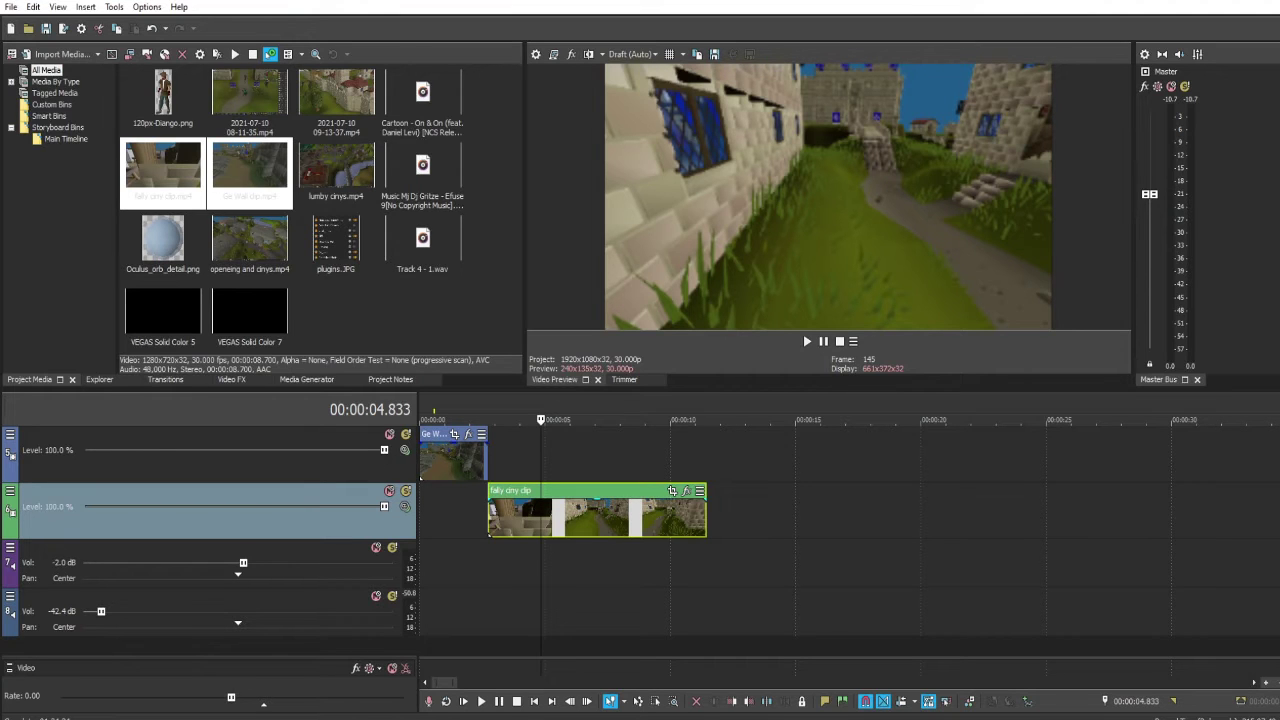
mouse_move(590, 516)
mouse_down()
mouse_move(551, 516)
mouse_move(590, 516)
mouse_up()
Step: Position the playhead in the Ge Wall clip at 00:00:00.667, checking the wall's position in the frame
click(453, 458)
click(441, 458)
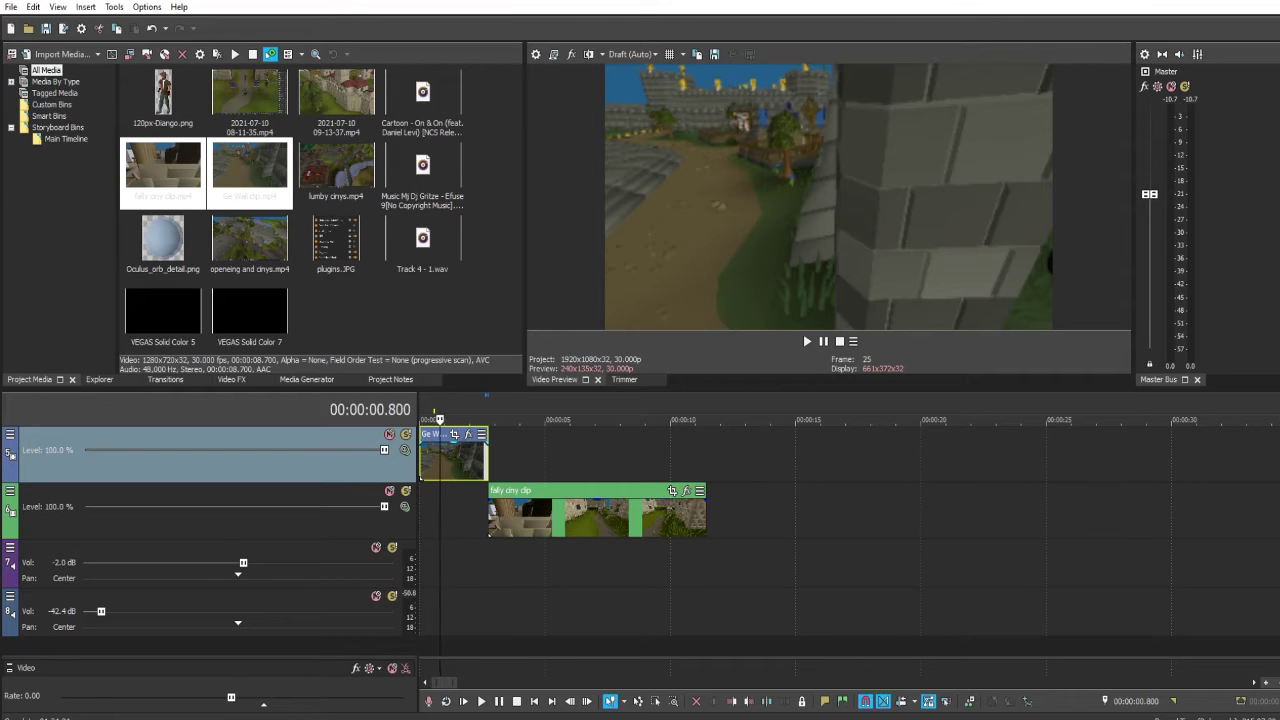
key(Left)
key(Left)
key(Left)
key(Left)
key(Left)
key(Left)
key(Left)
key(Right)
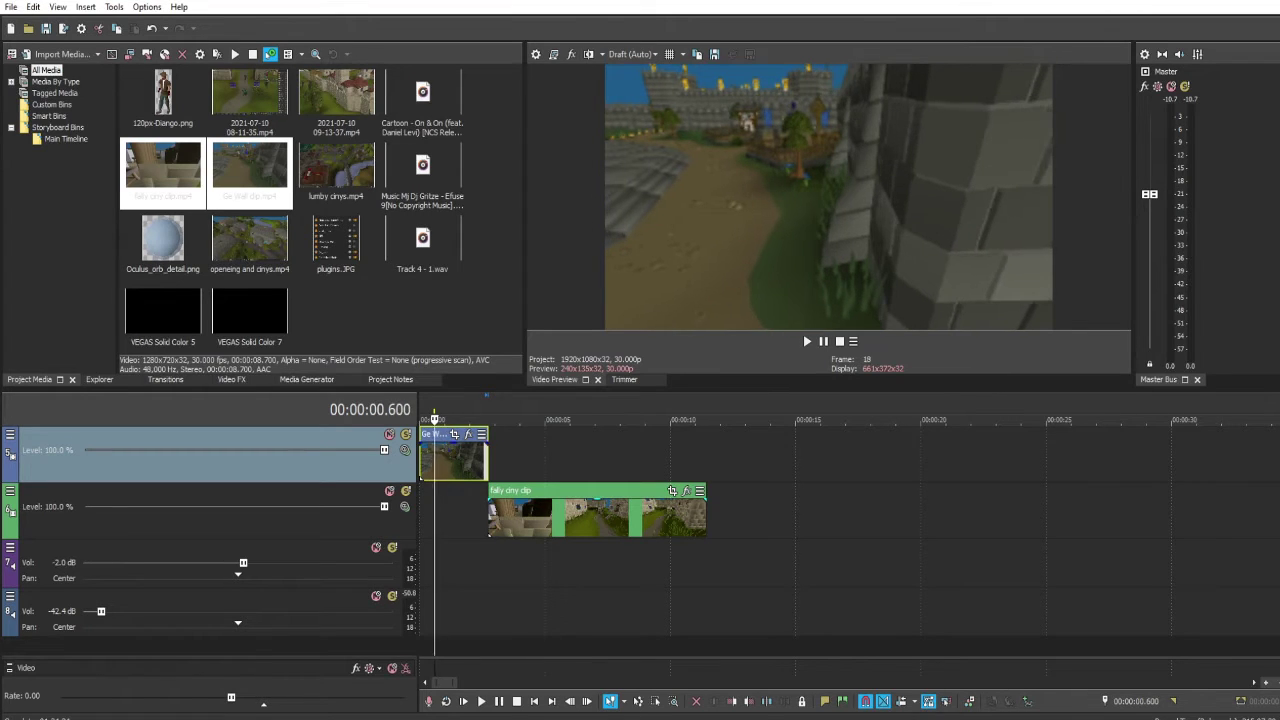
key(Right)
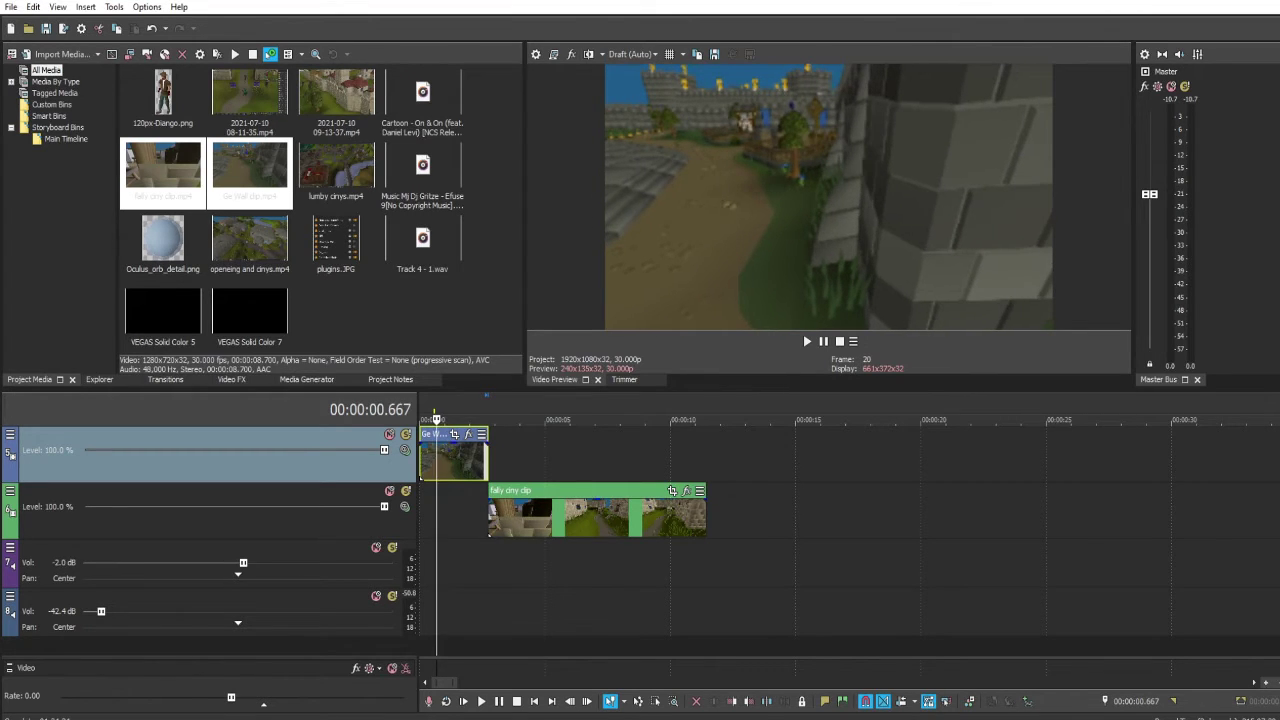
key(Right)
key(Left)
key(Left)
key(Right)
Step: Open Event Pan/Crop for the Ge Wall clip, enable its mask, and move the initial mask keyframe to 00:00:00.667
click(454, 435)
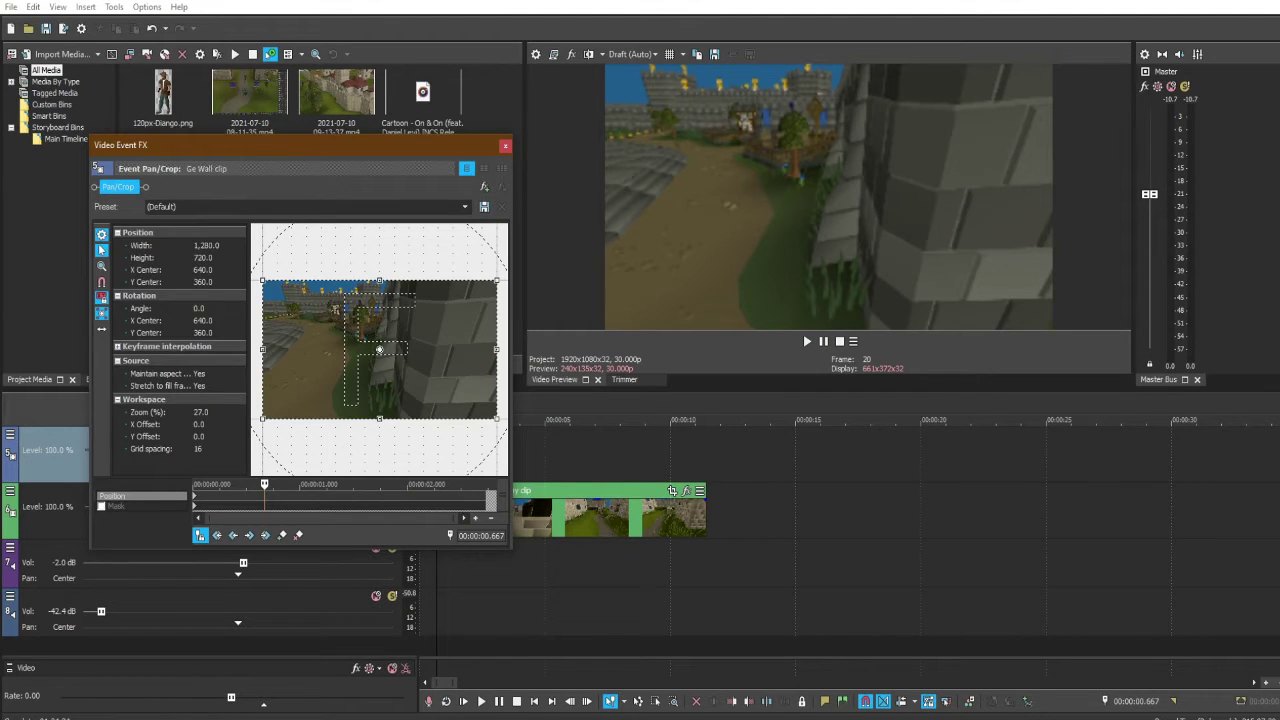
click(101, 506)
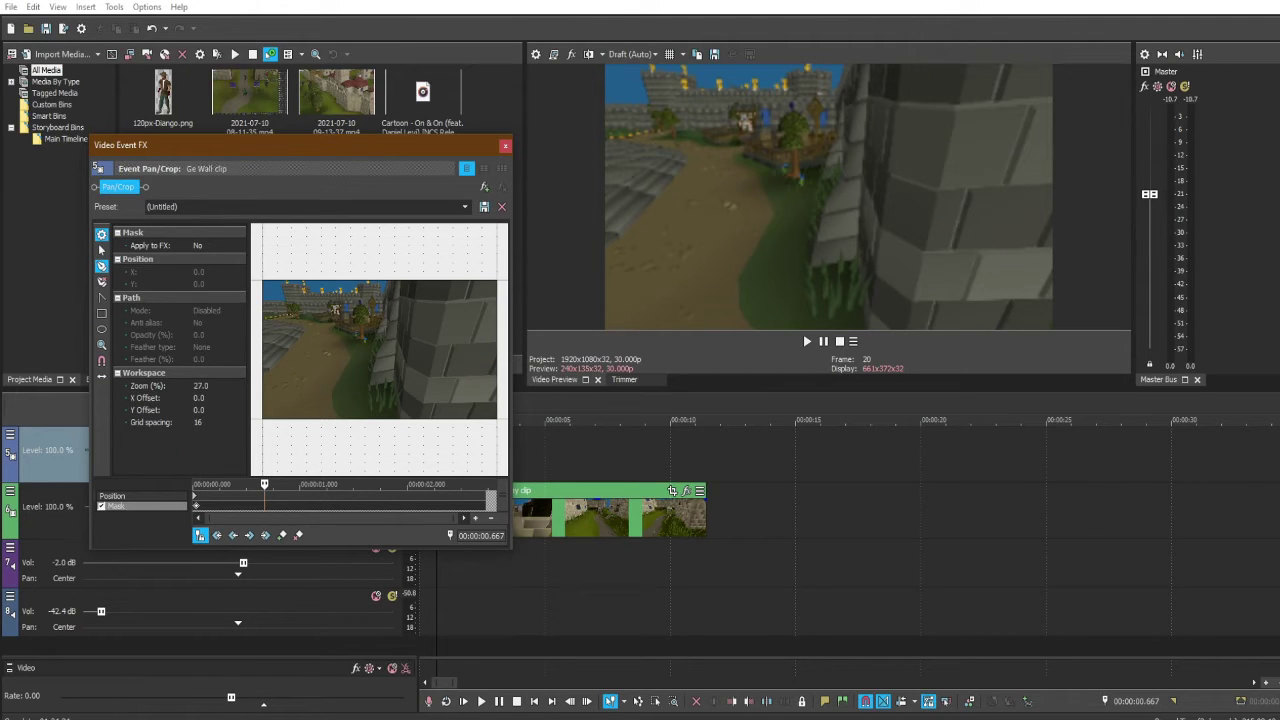
drag(203, 505, 257, 505)
click(101, 265)
Step: Draw a narrow closed four-point mask just outside the right edge of the Ge Wall frame, slightly overlapping its lower corner
scroll(379, 349, up, 5)
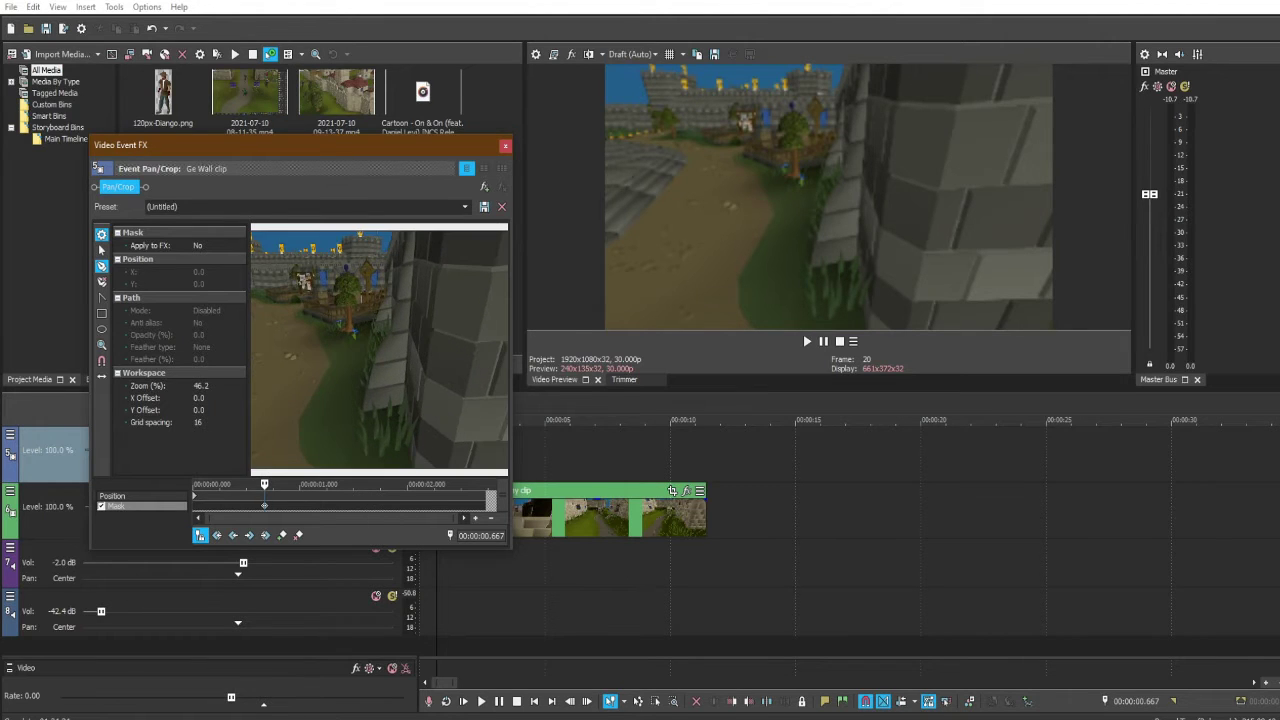
scroll(430, 330, up, 5)
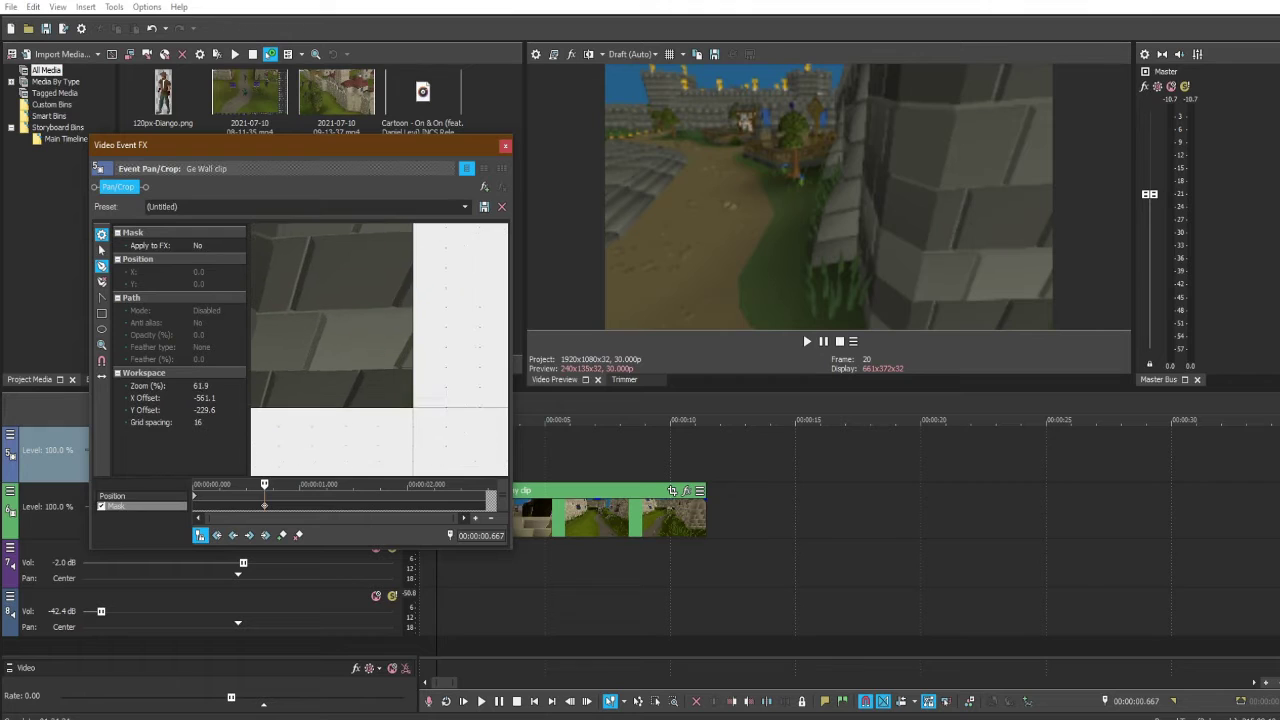
drag(420, 400, 378, 354)
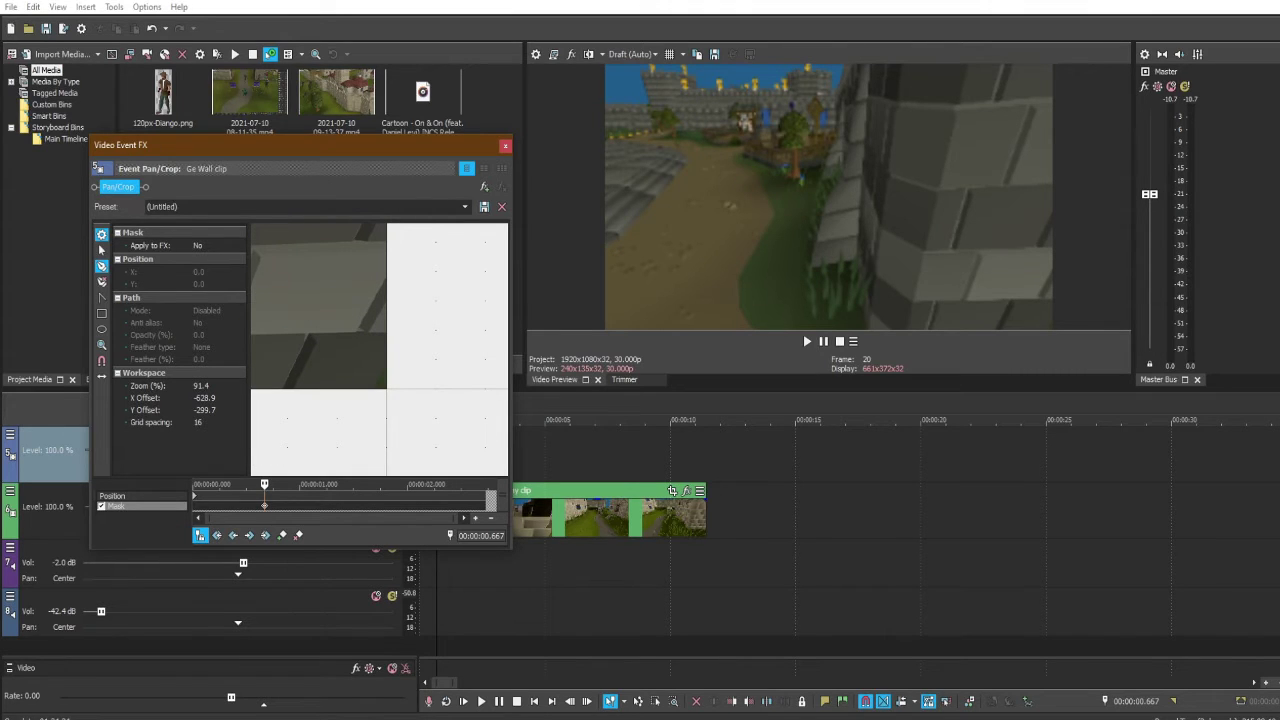
click(362, 402)
click(399, 348)
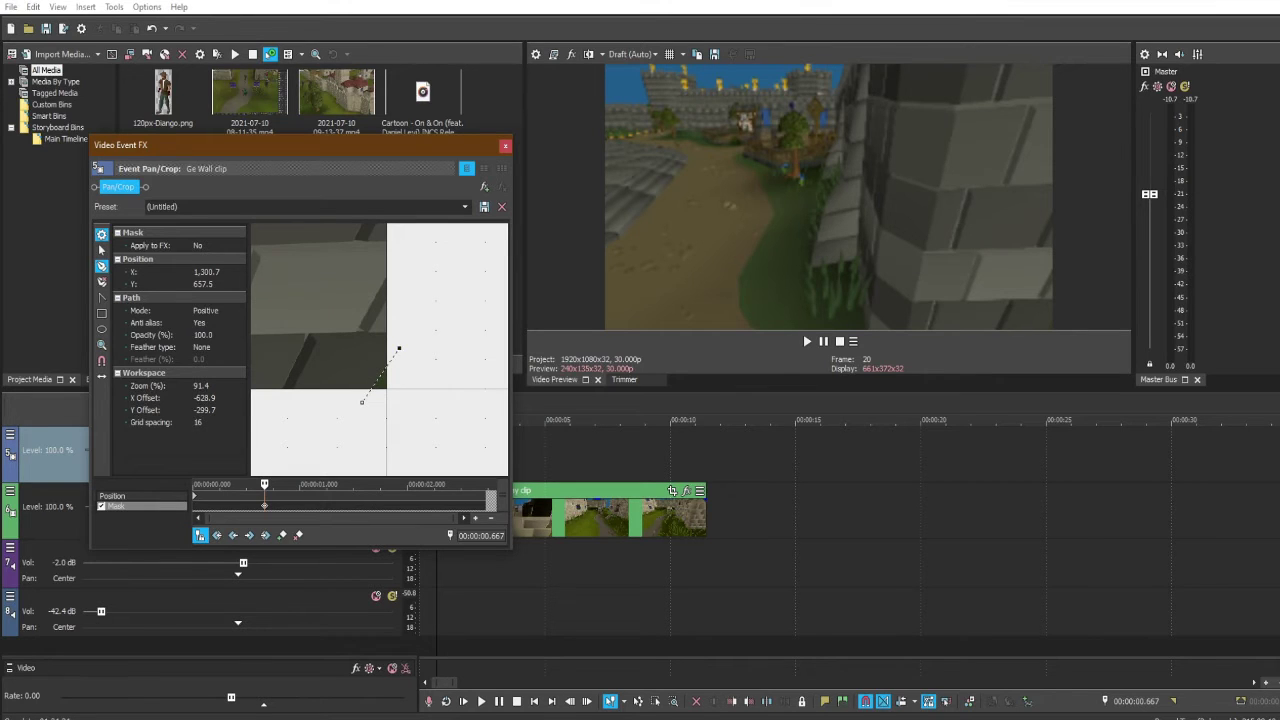
drag(402, 350, 392, 441)
scroll(392, 441, down, 3)
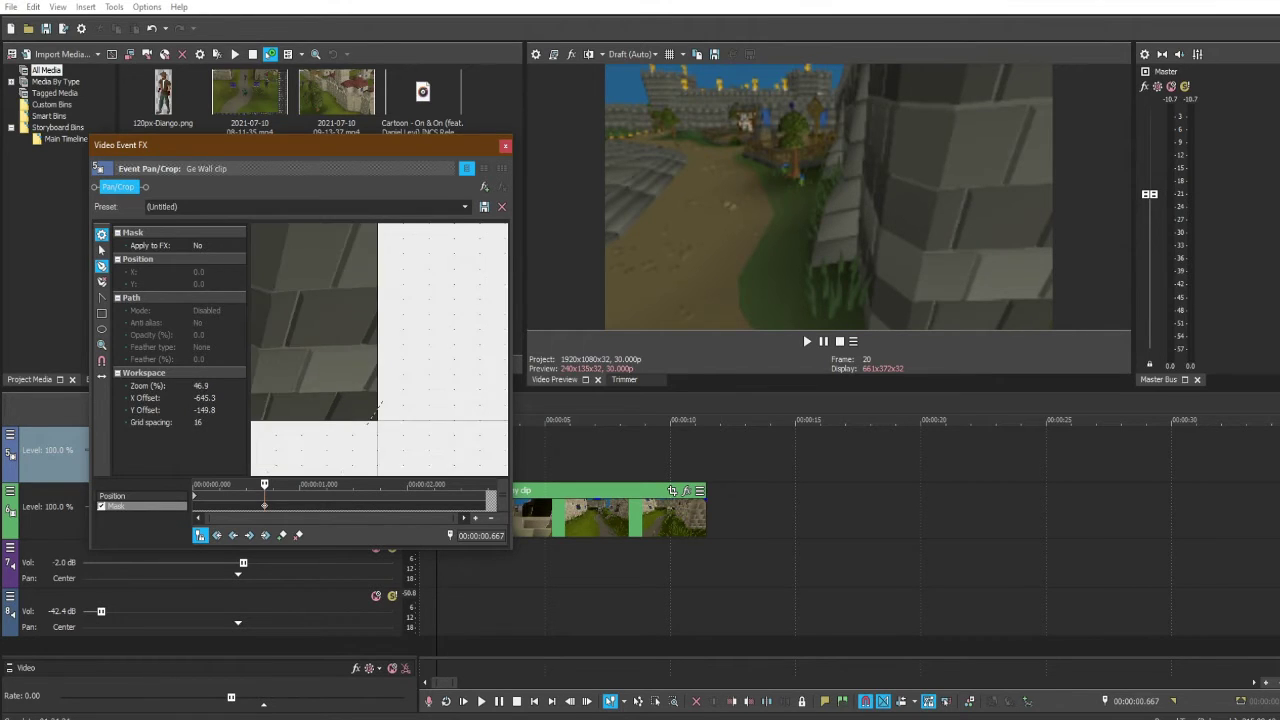
scroll(376, 407, down, 2)
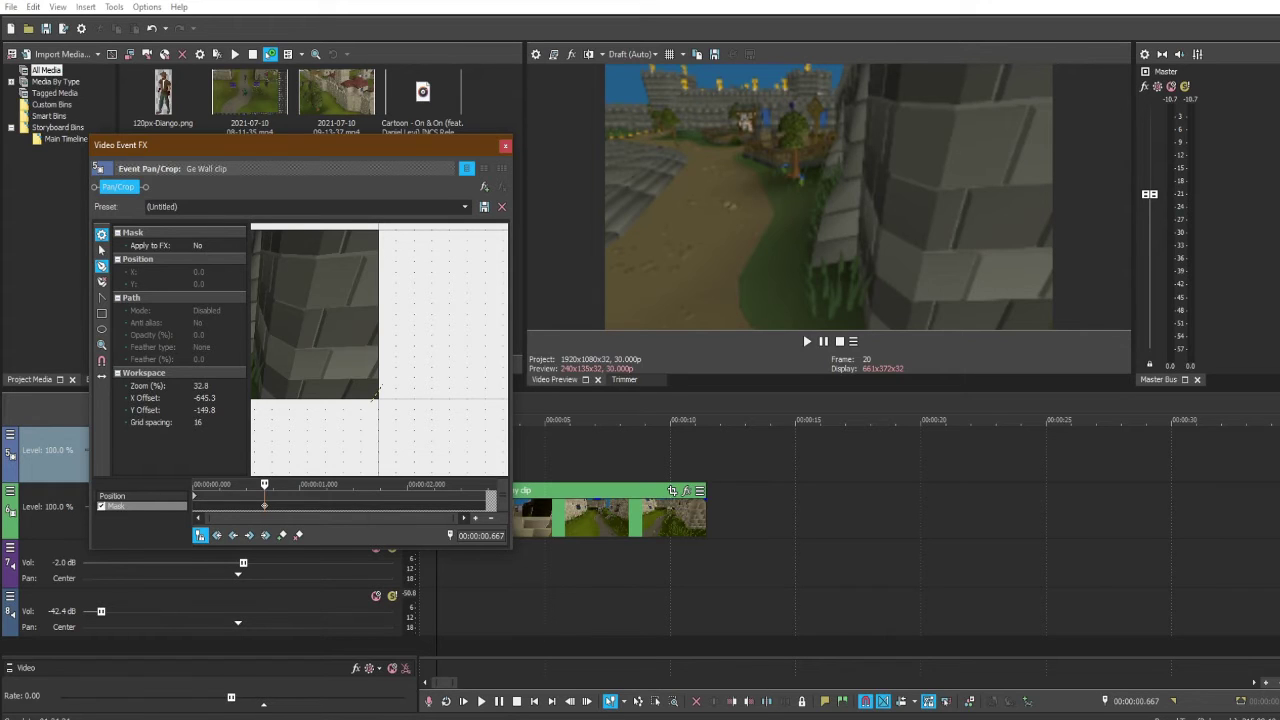
drag(376, 393, 382, 384)
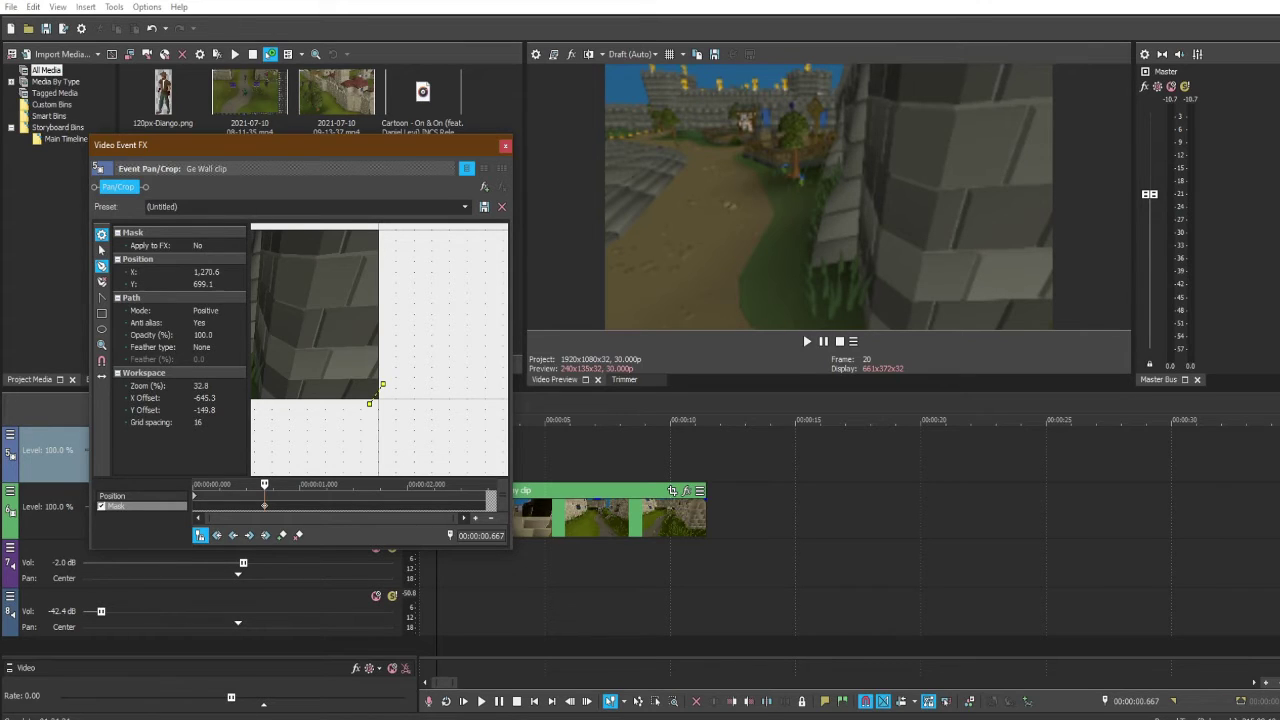
key(Delete)
drag(376, 393, 382, 384)
click(389, 226)
click(408, 441)
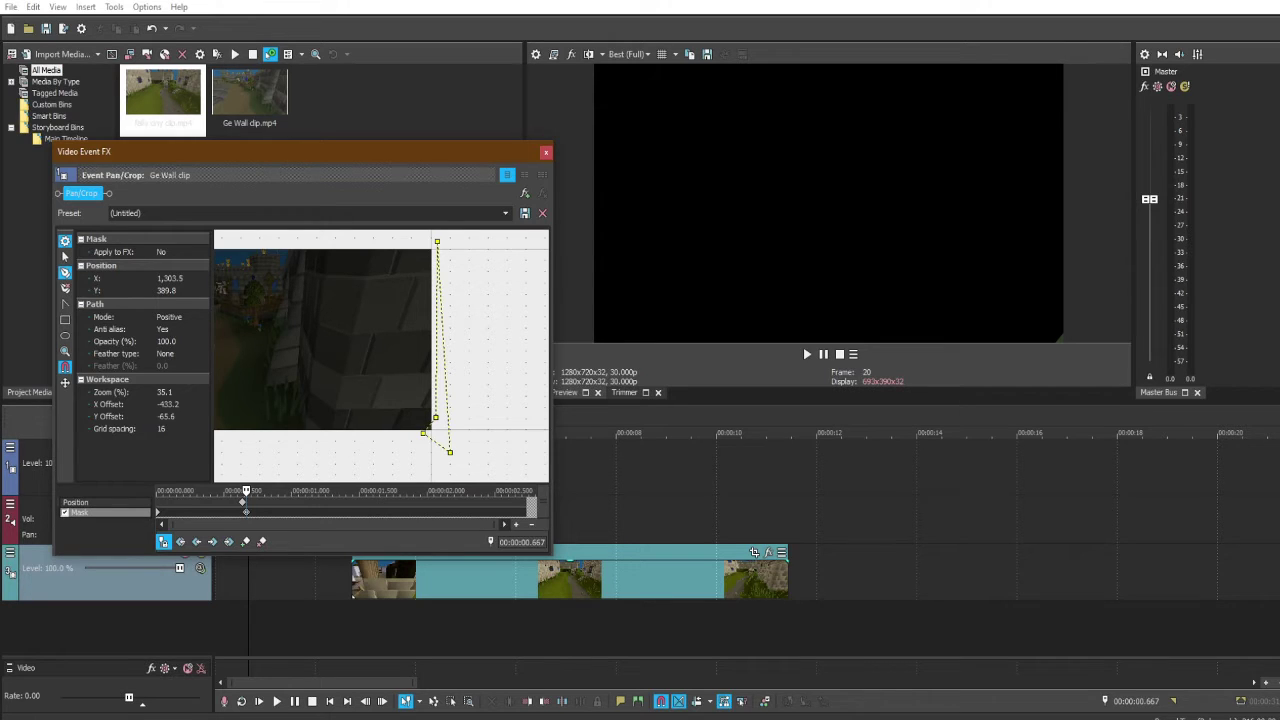
Step: Set the path mode of the Ge Wall mask to Negative
scroll(381, 356, down, 1)
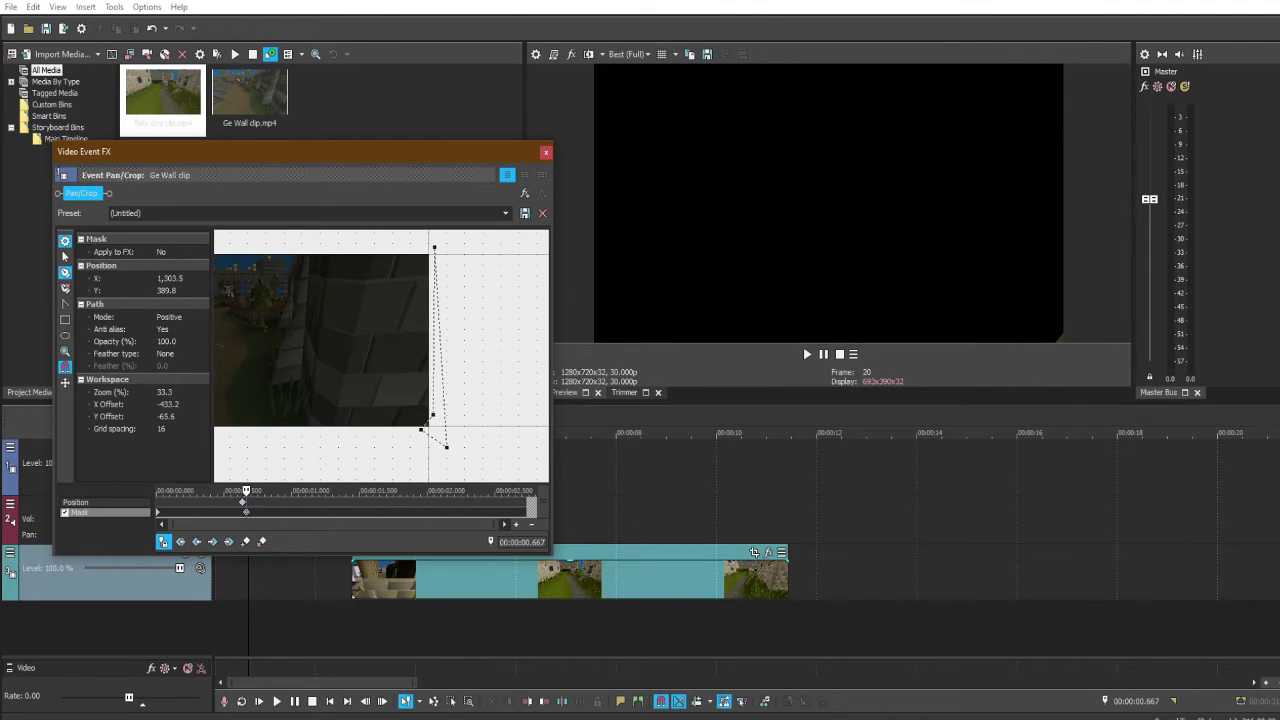
click(140, 304)
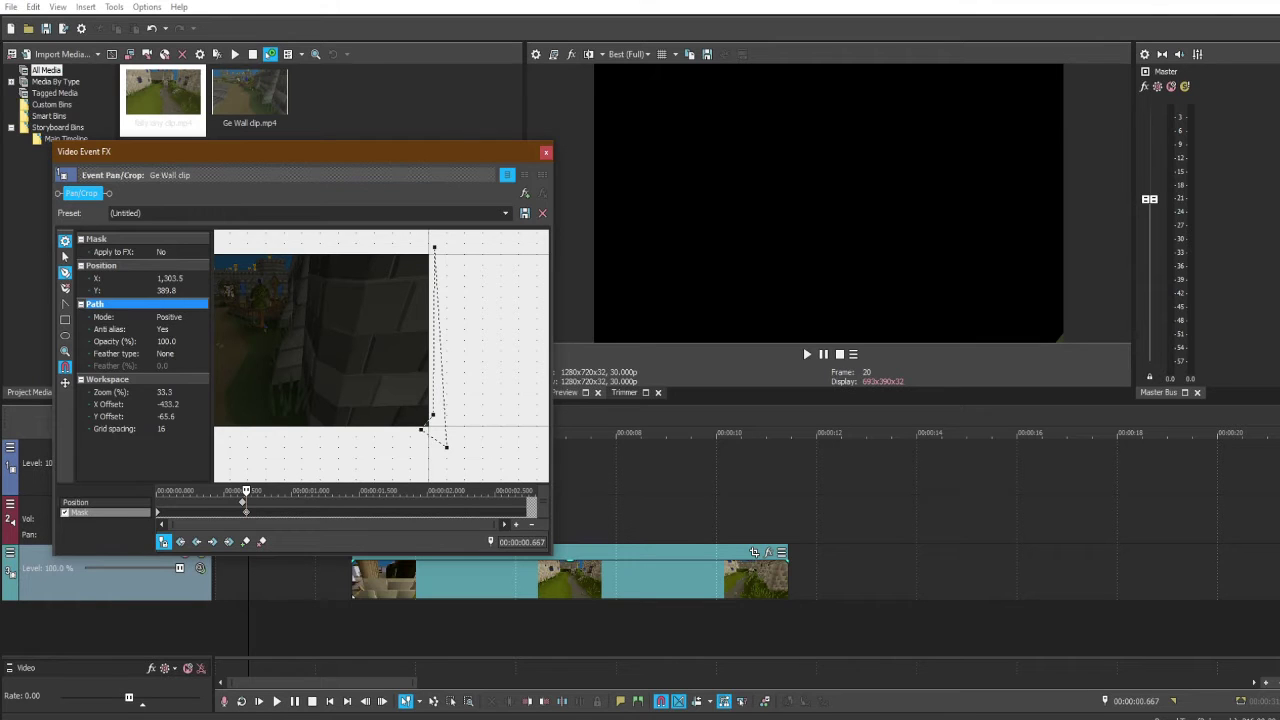
click(182, 317)
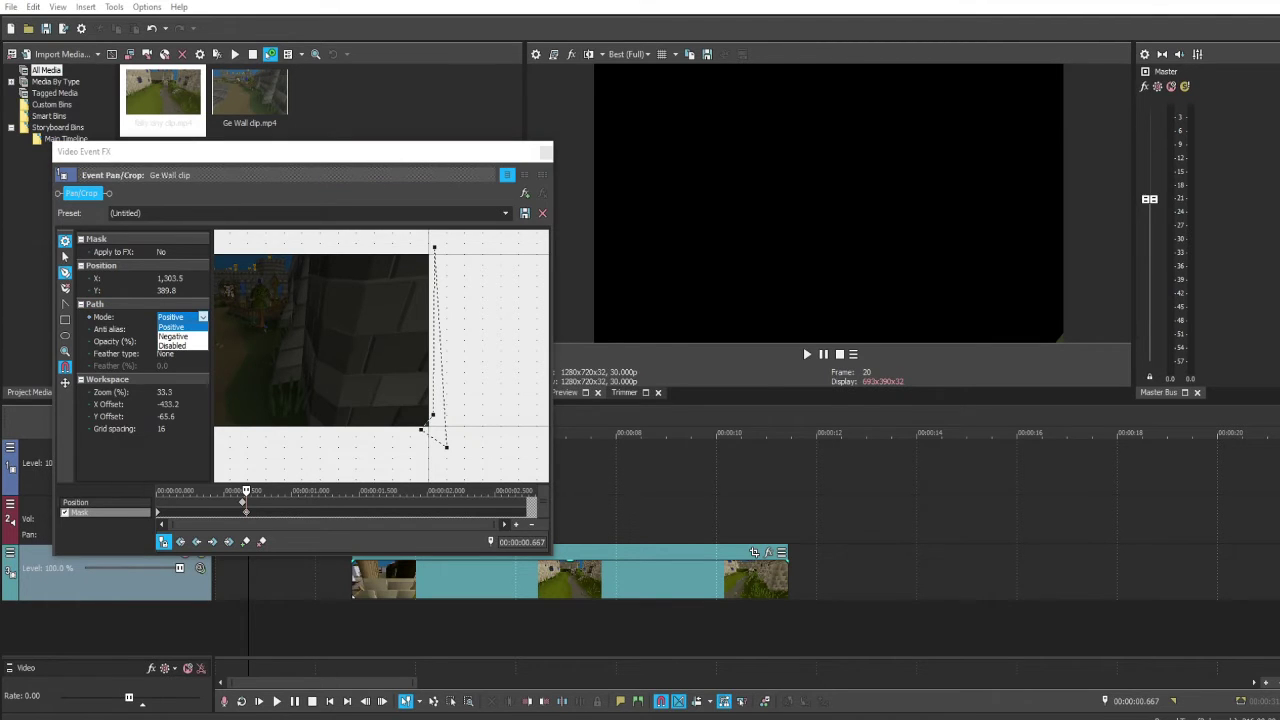
click(172, 336)
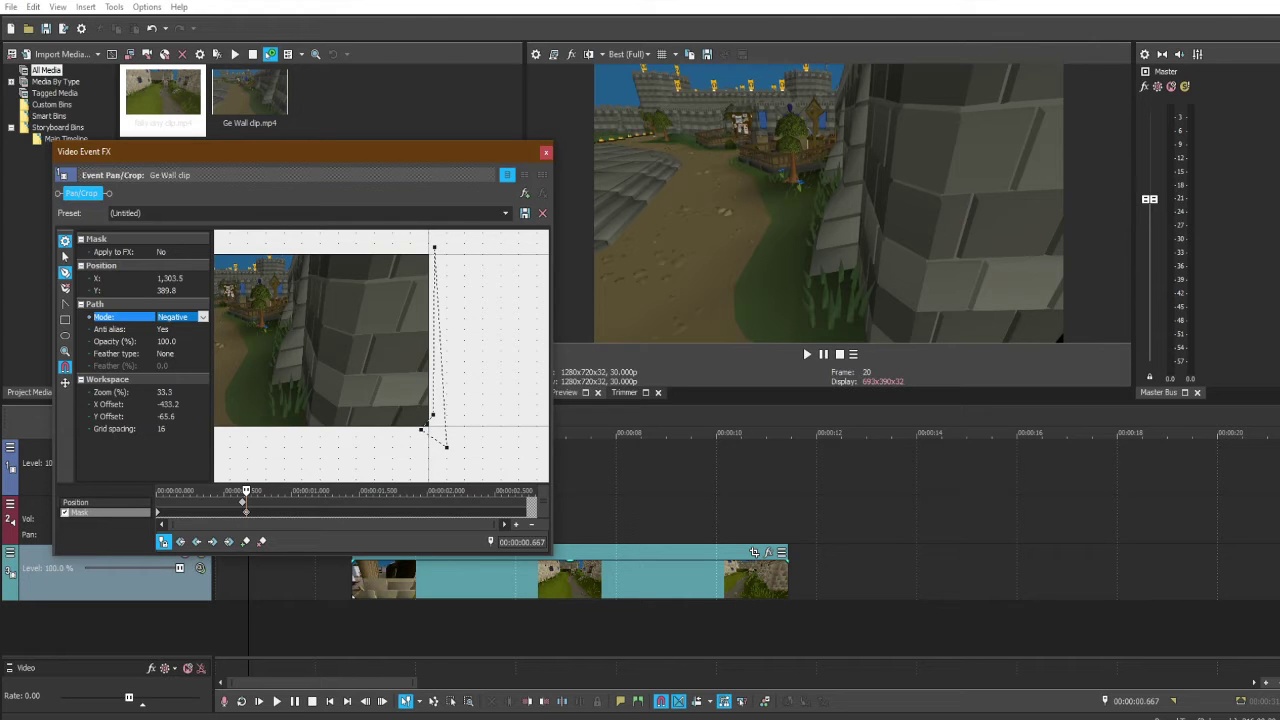
Step: Set the mask's feather type to Both with a feather amount of 7.0%
click(182, 354)
click(172, 382)
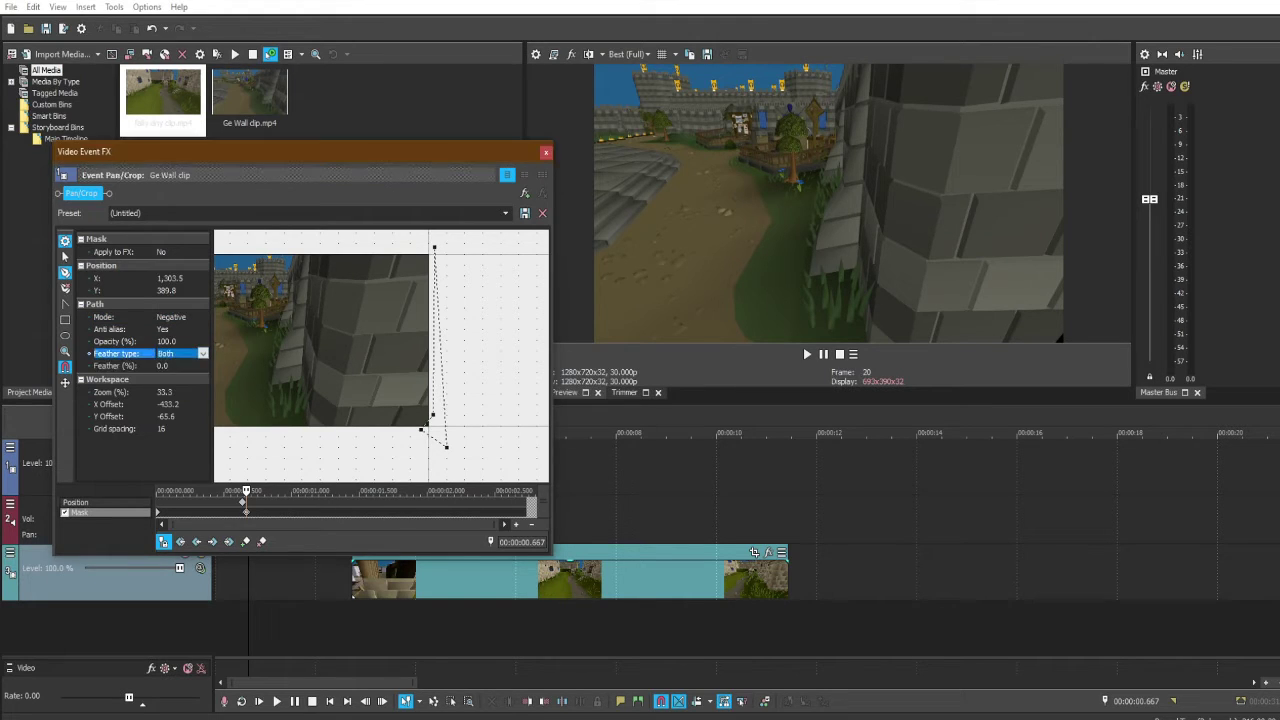
click(174, 366)
click(194, 363)
click(194, 363)
click(194, 363)
click(194, 363)
click(194, 363)
click(195, 362)
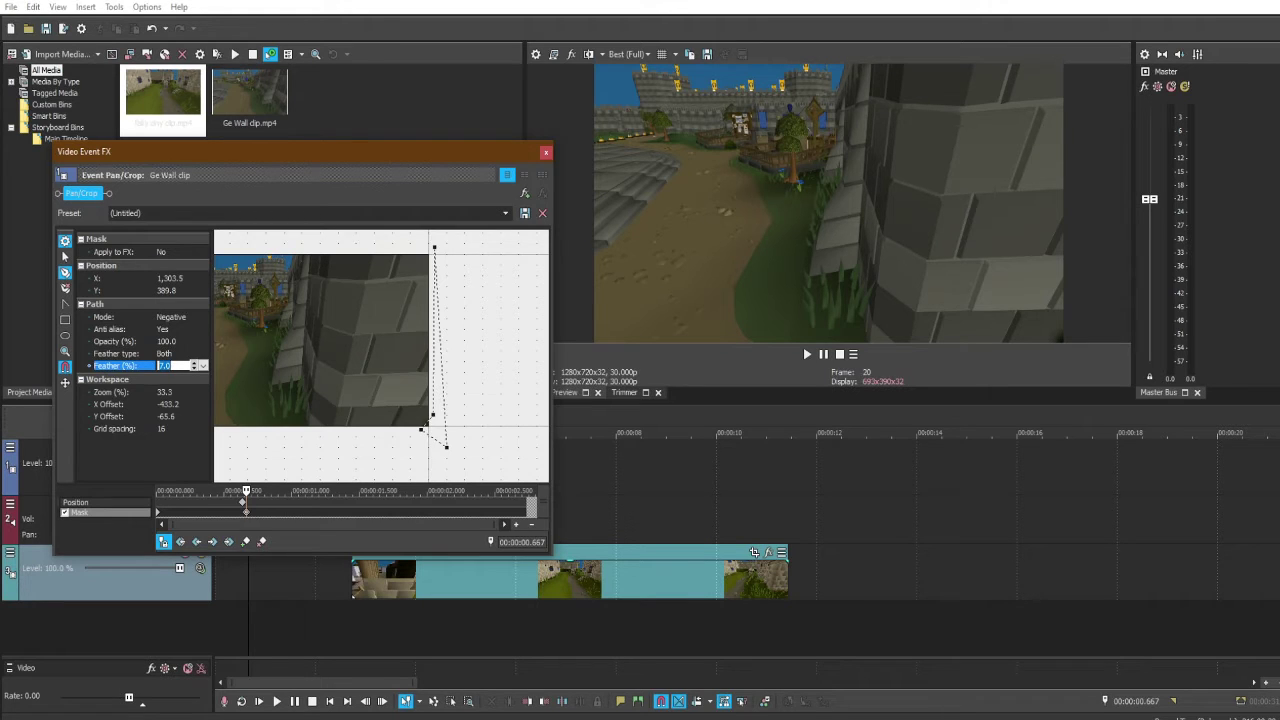
click(195, 362)
Step: At 00:00:01.667, reshape the Ge Wall mask with snapping off so it follows the wall's edge and covers everything to its right
drag(463, 151, 1122, 258)
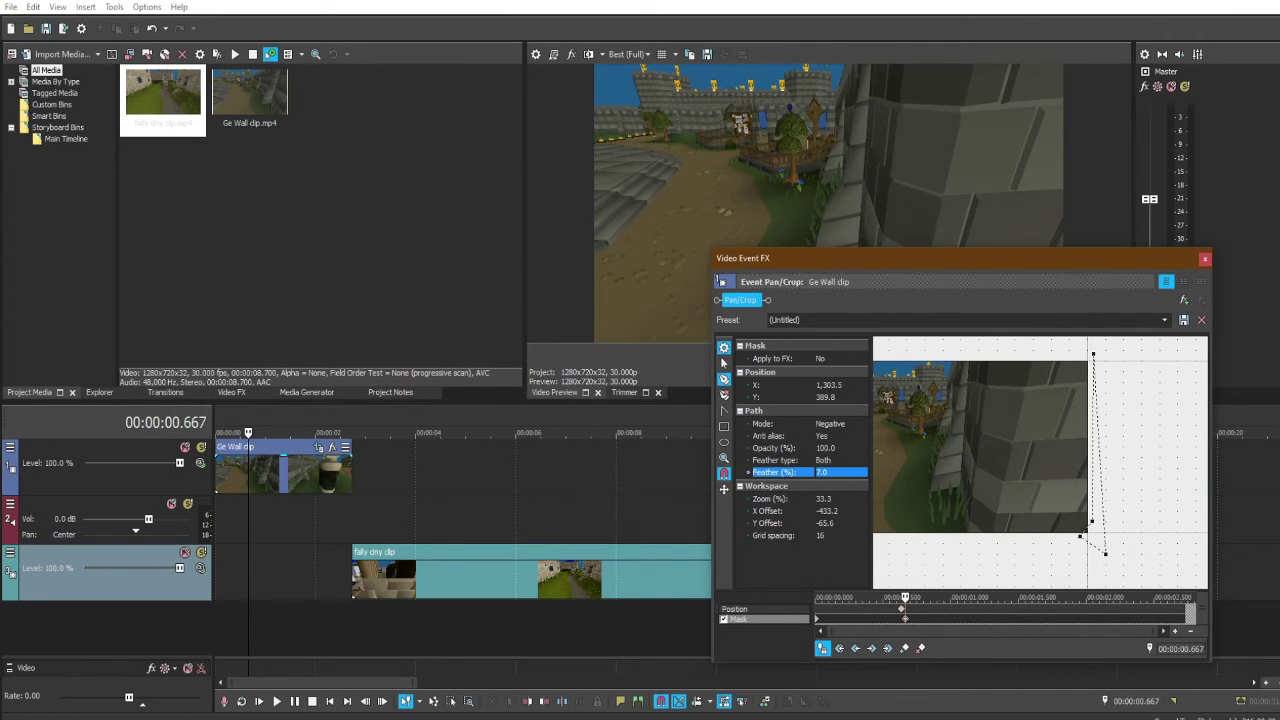
click(298, 470)
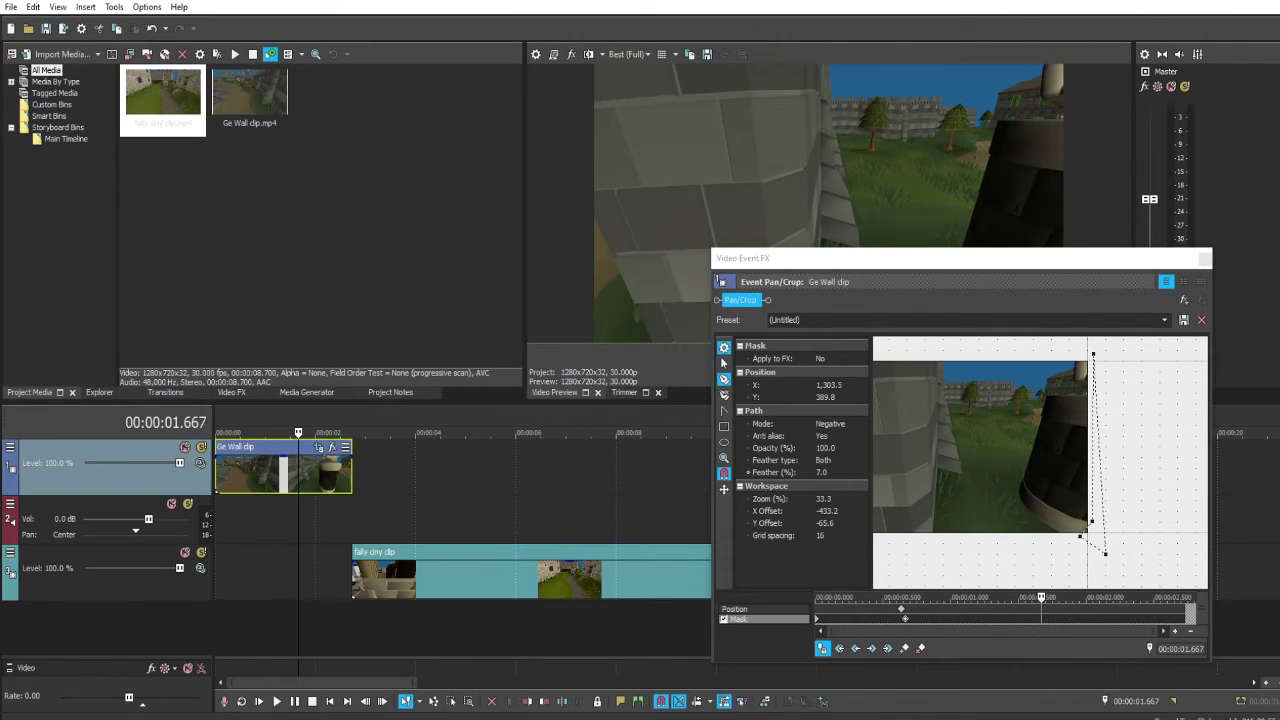
drag(916, 259, 615, 223)
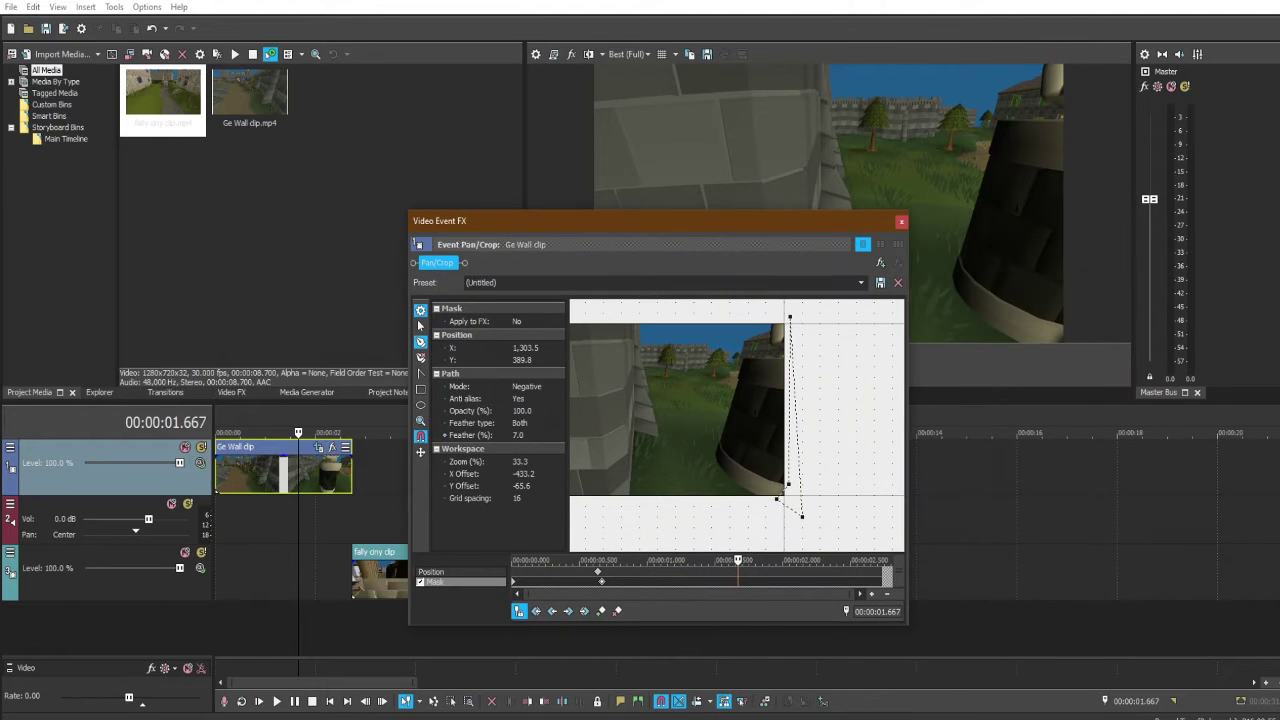
click(790, 317)
click(840, 420)
drag(786, 494, 603, 505)
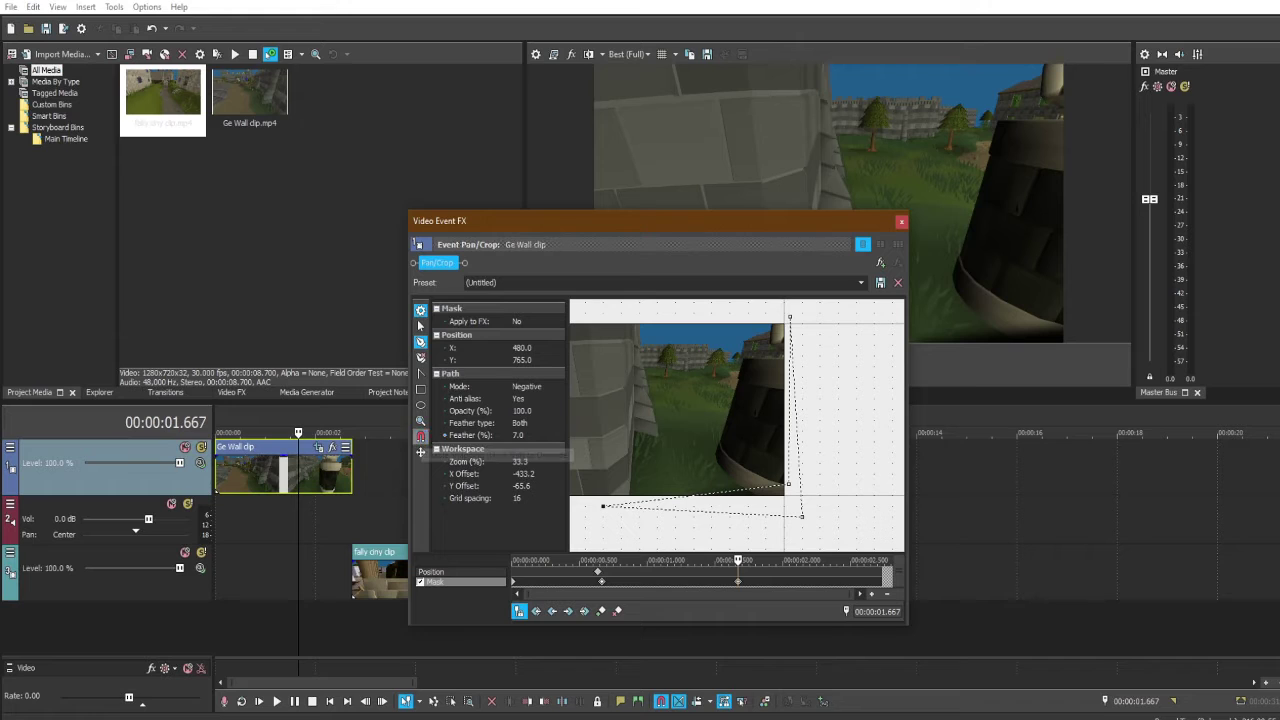
click(420, 437)
drag(603, 505, 610, 503)
drag(788, 484, 587, 307)
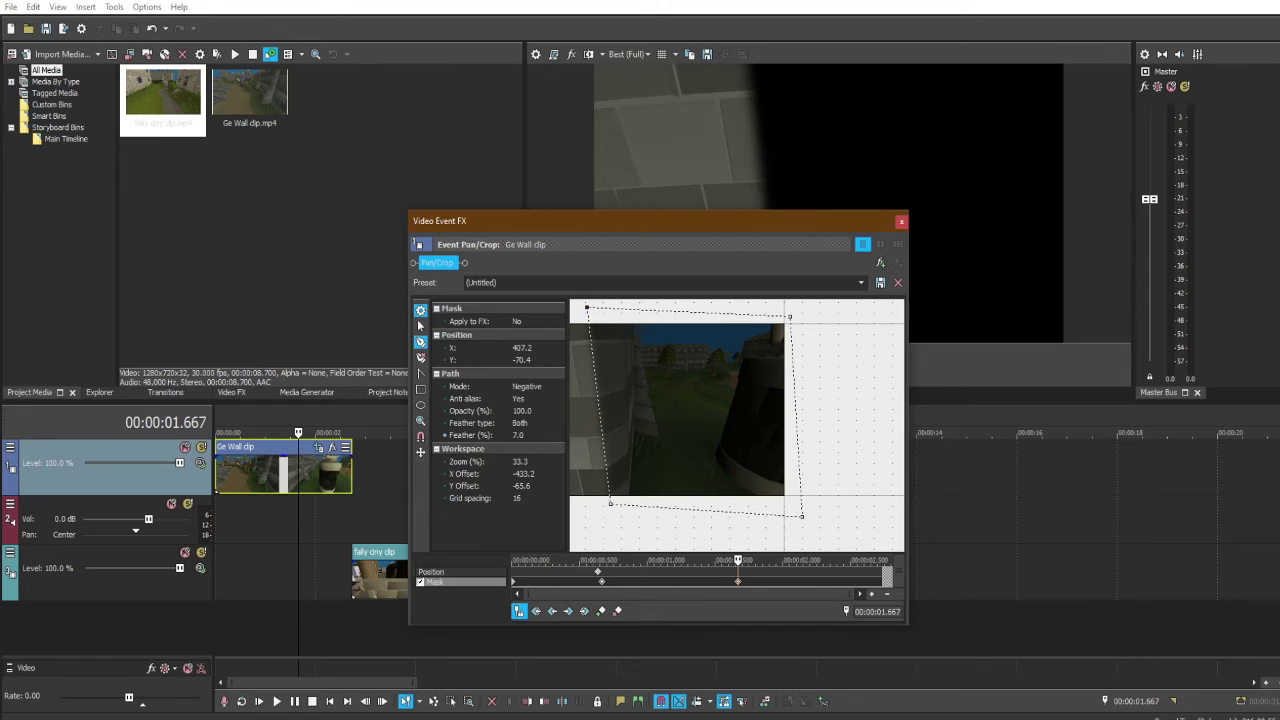
Step: Shift the fally ciny clip earlier beneath the masked Ge Wall clip so it starts at about 0.8 seconds
drag(380, 572, 326, 572)
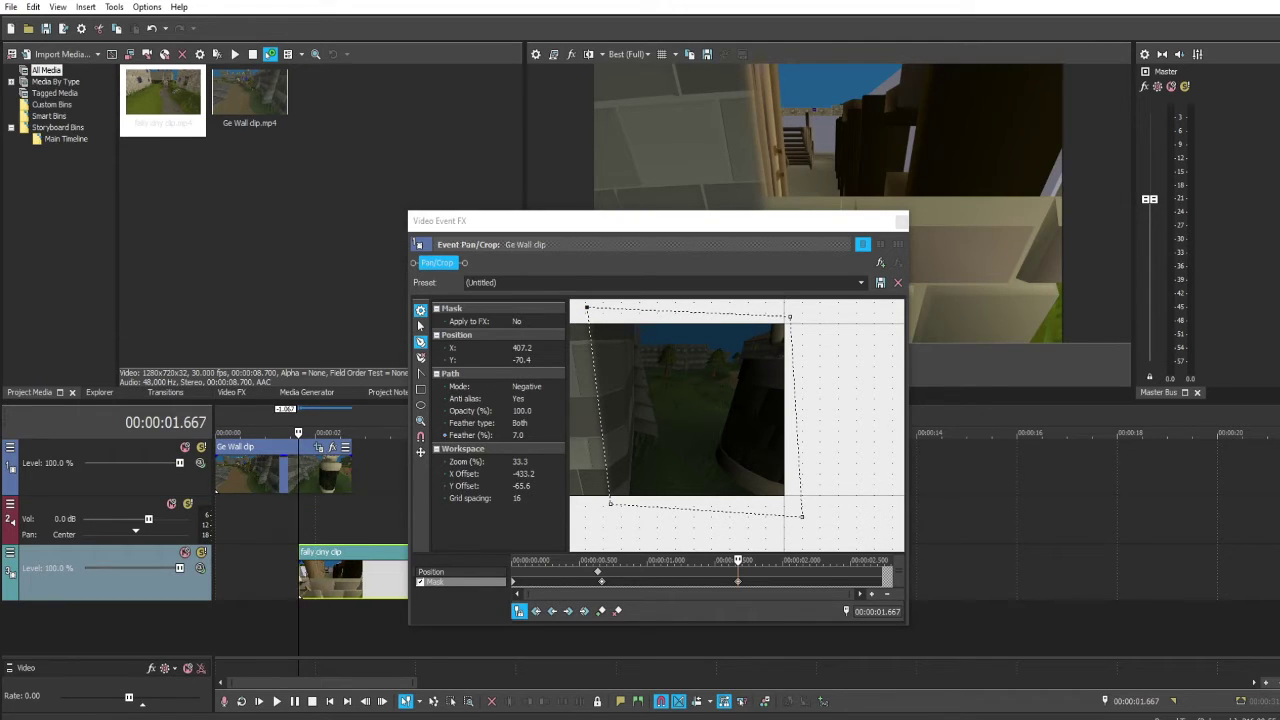
drag(784, 226, 1022, 228)
drag(350, 574, 290, 572)
drag(928, 222, 865, 455)
click(298, 574)
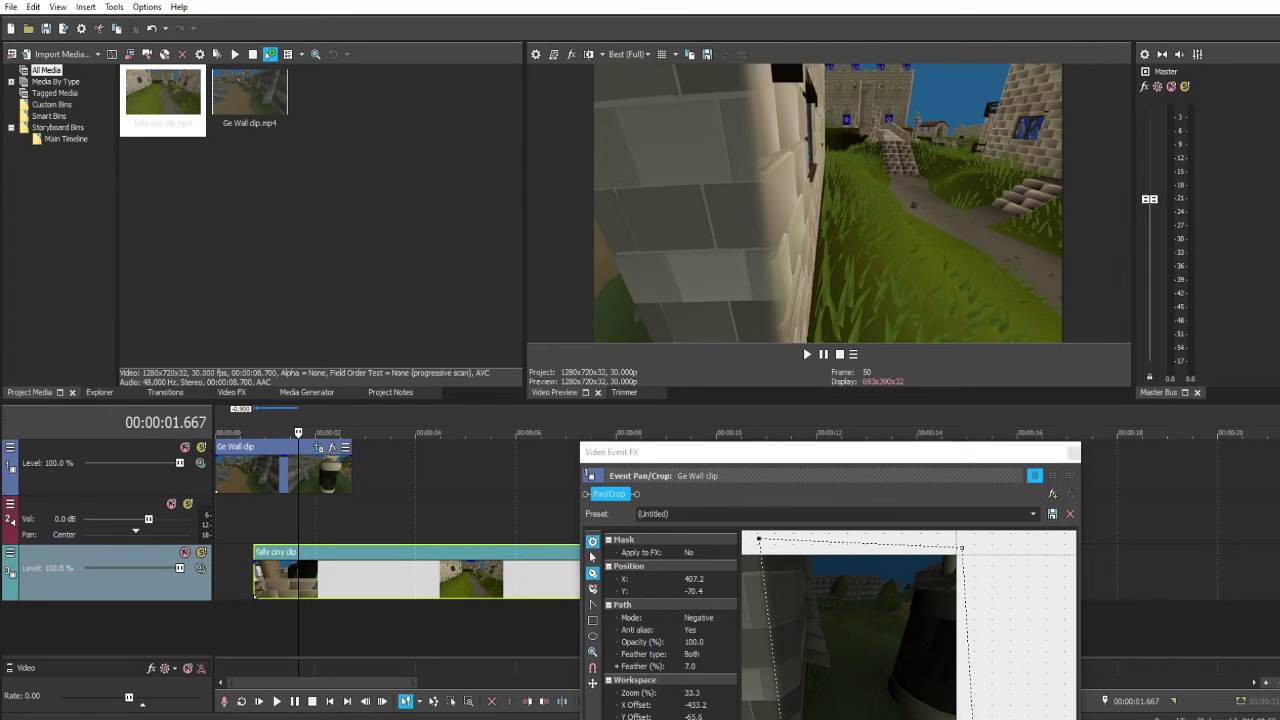
drag(865, 455, 311, 74)
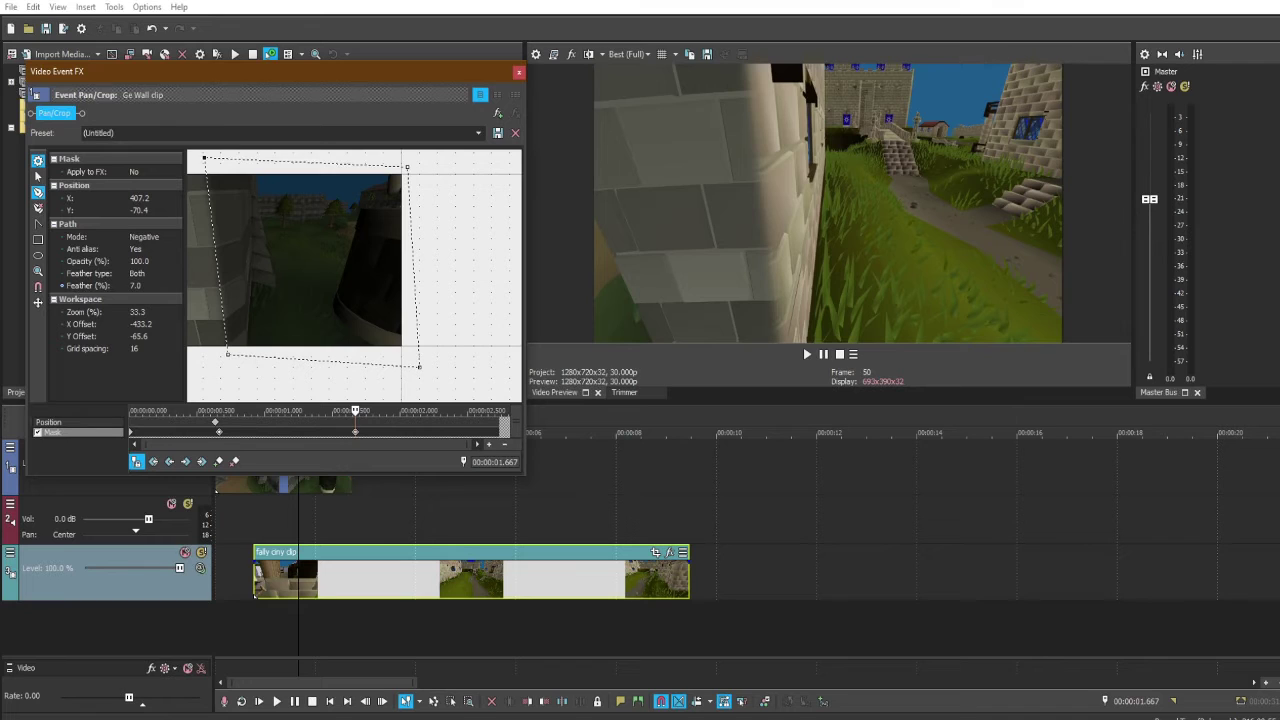
Step: Lower the Ge Wall mask's feather amount to 5.7% at the 00:00:01.667 keyframe
click(146, 286)
mouse_move(167, 287)
mouse_down()
mouse_move(167, 262)
mouse_move(167, 292)
mouse_up()
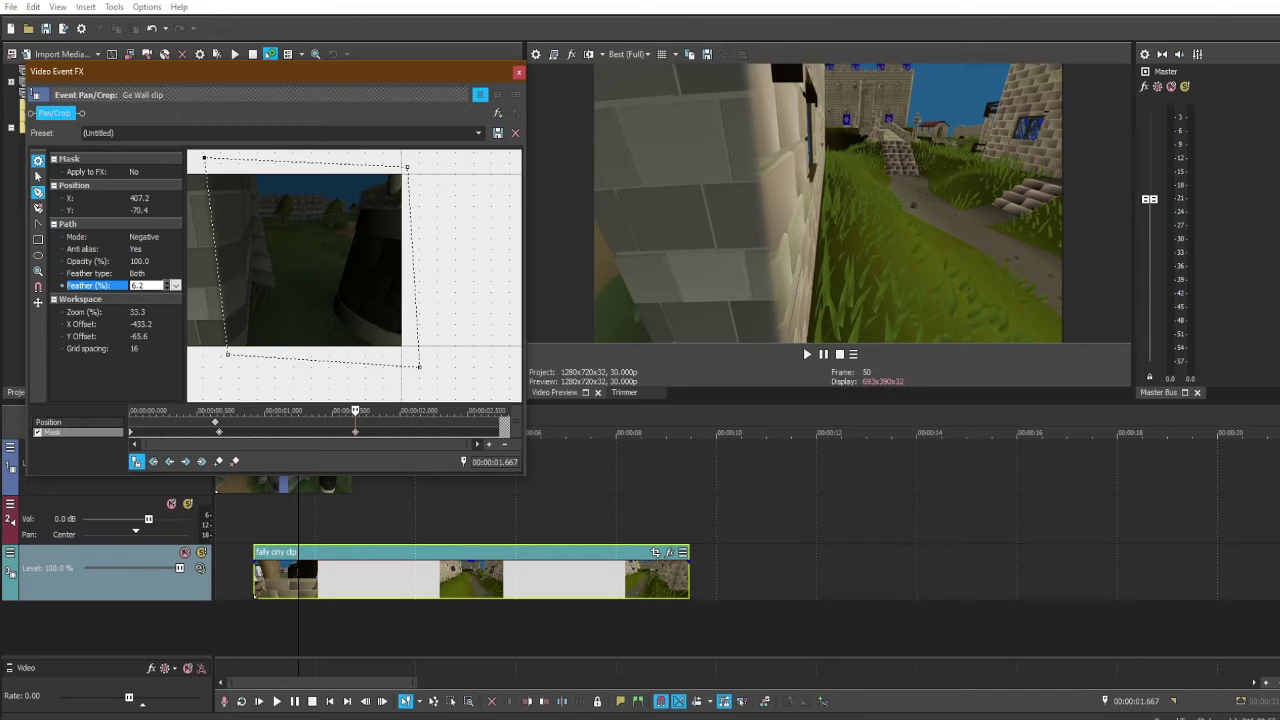
drag(167, 286, 167, 276)
drag(167, 285, 167, 284)
Step: Shift the fally ciny clip earlier so it starts at 00:00:00.667, in line with the mask keyframe there
click(219, 432)
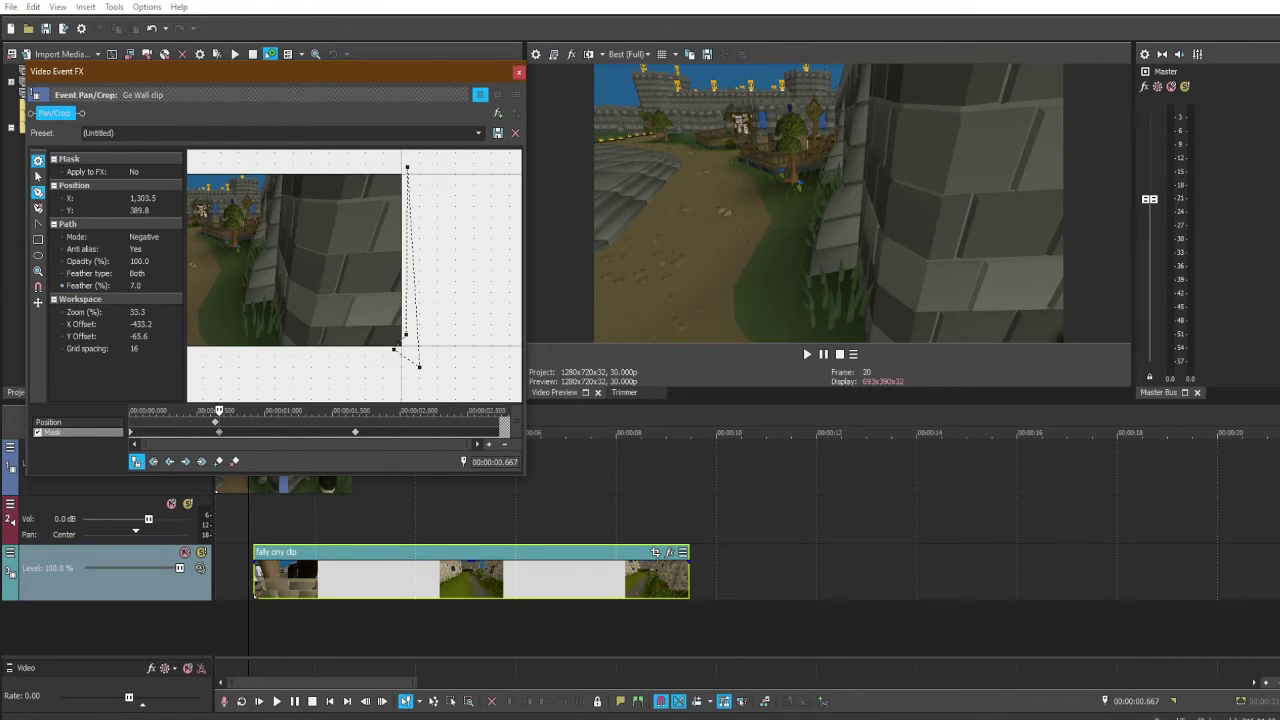
drag(364, 71, 386, 55)
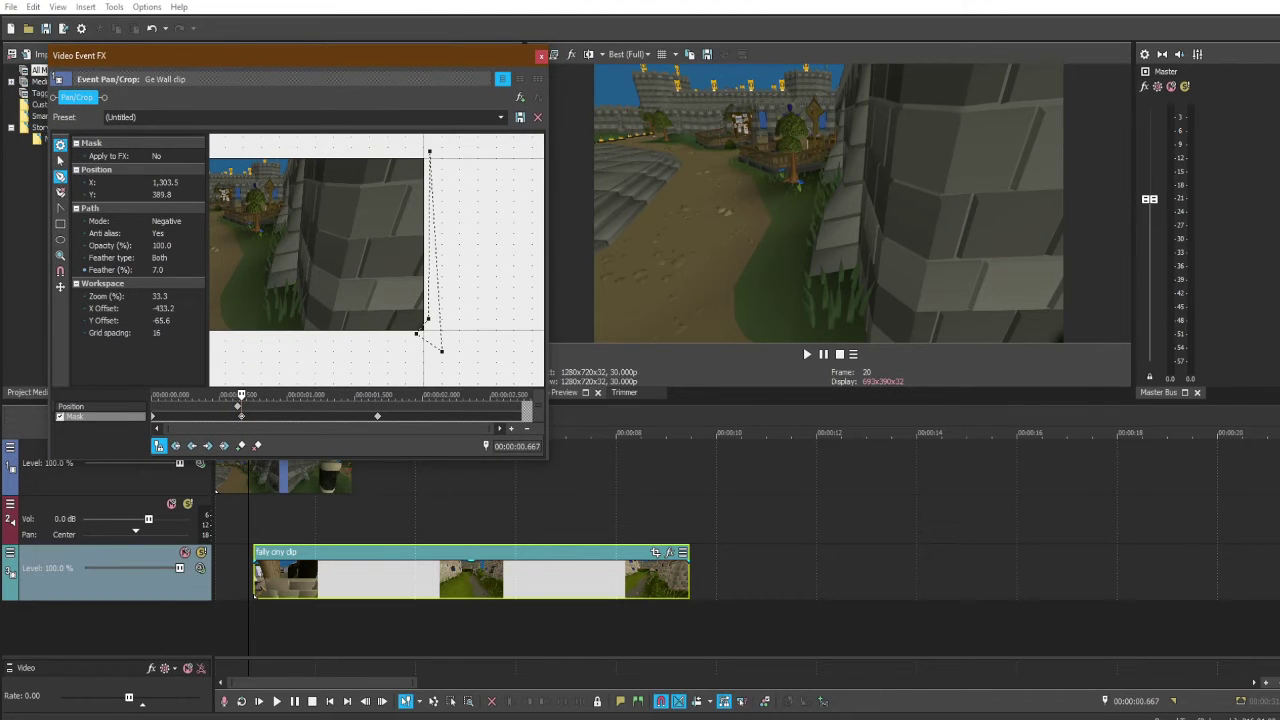
drag(360, 578, 355, 578)
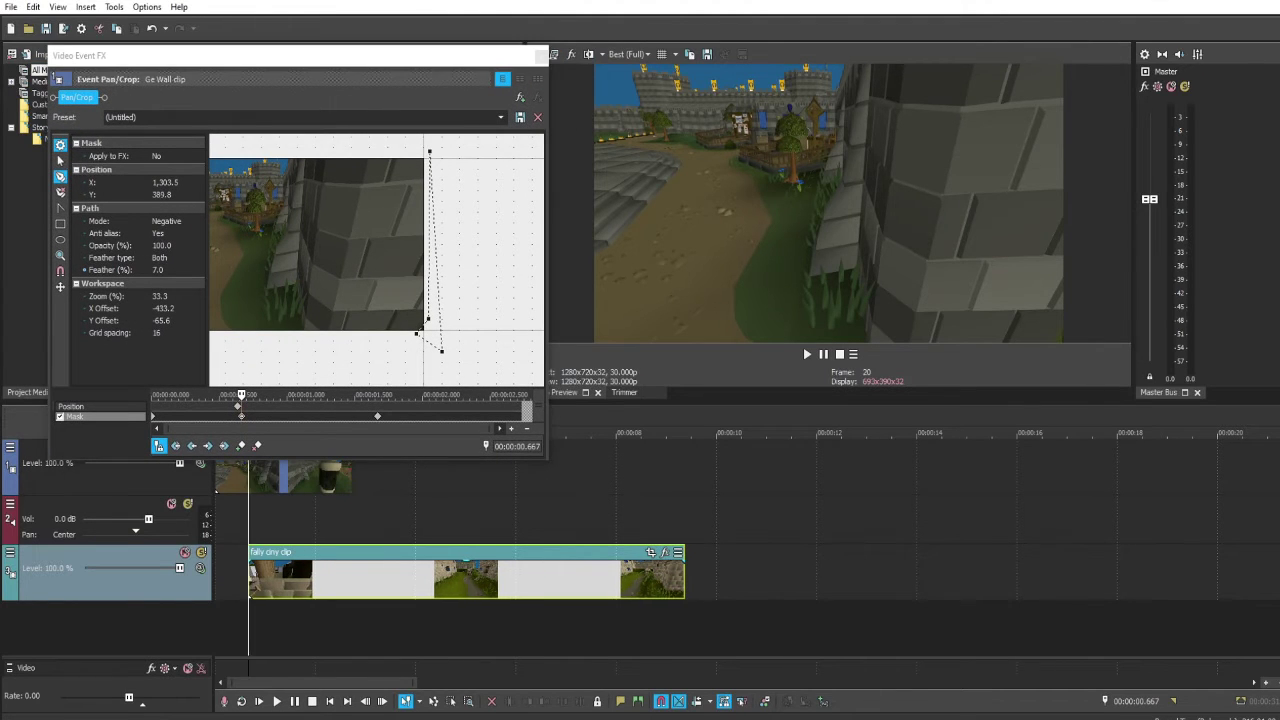
Step: Check the mask frame by frame from 00:00:00.667 to 00:00:00.867 and delete the mask keyframe at 00:00:01.667
click(330, 56)
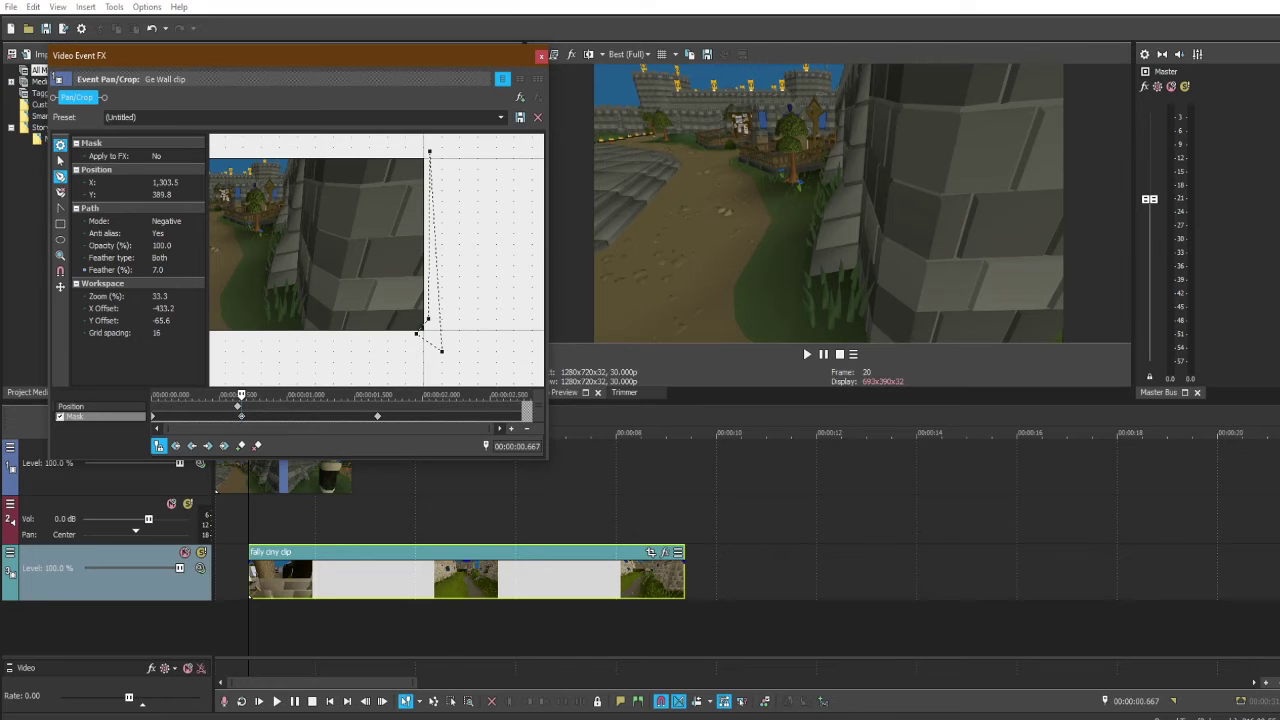
key(Right)
key(Right)
key(Right)
key(Right)
key(Right)
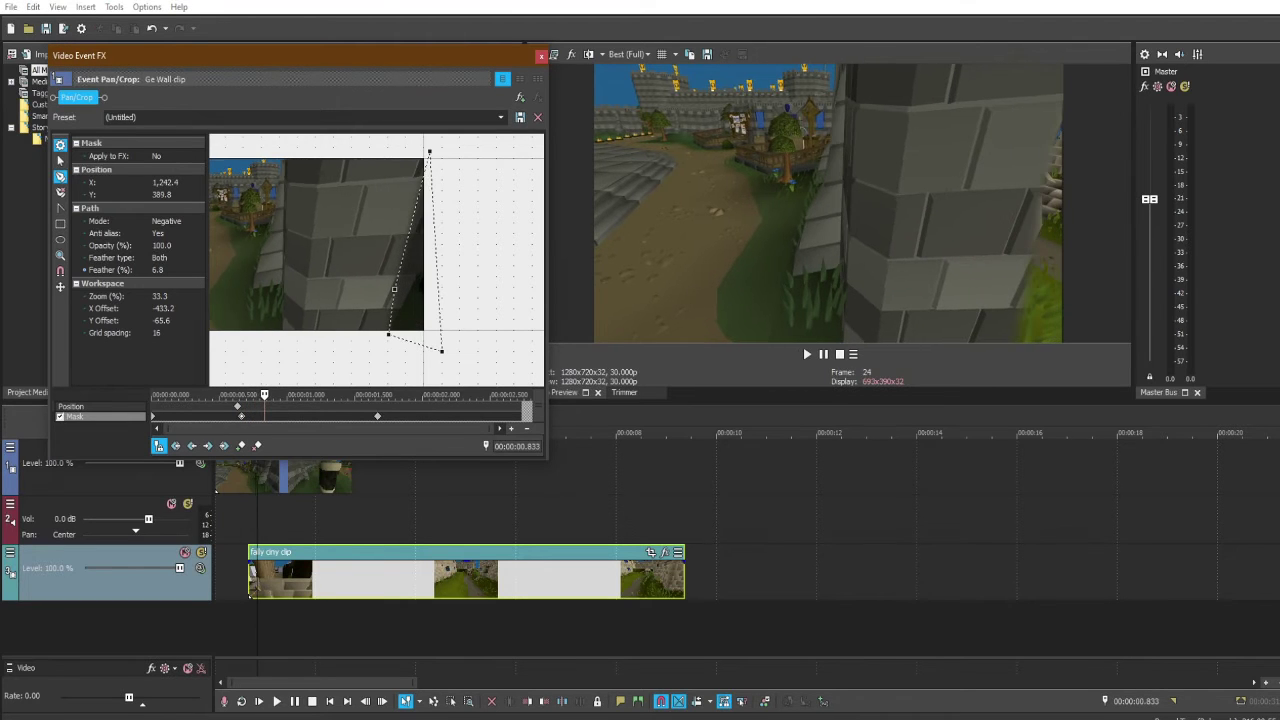
key(Right)
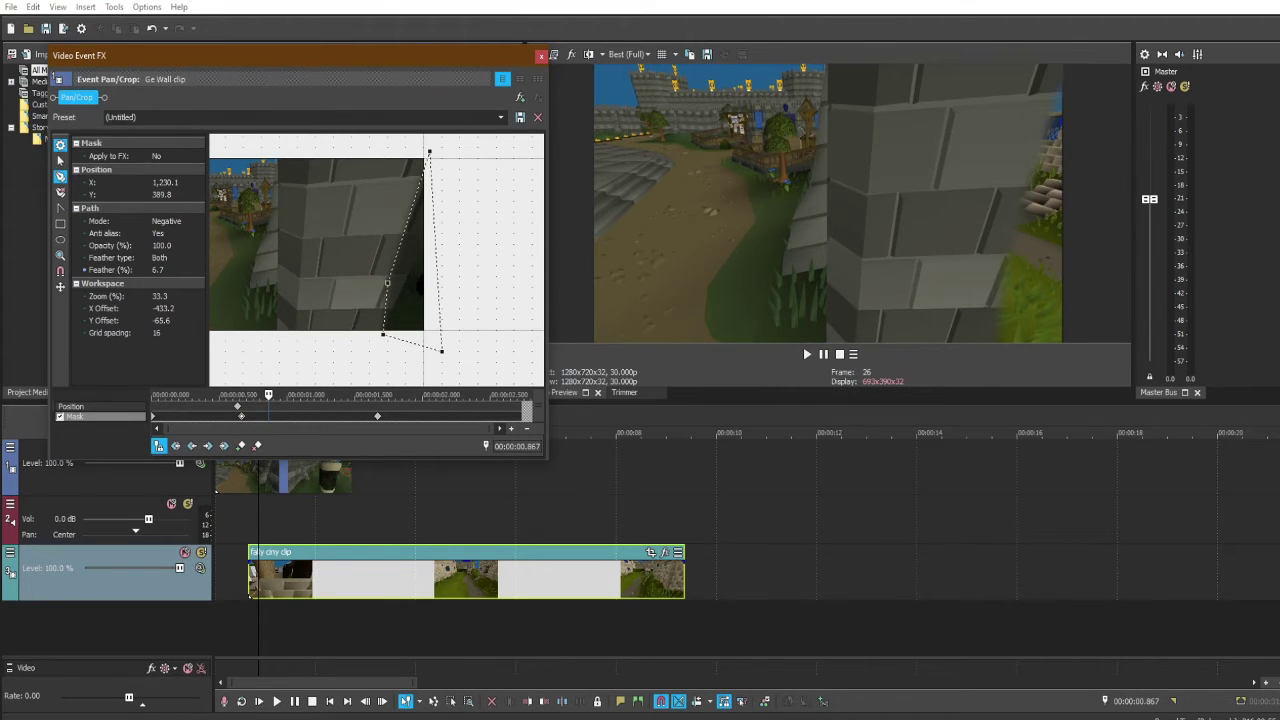
click(377, 416)
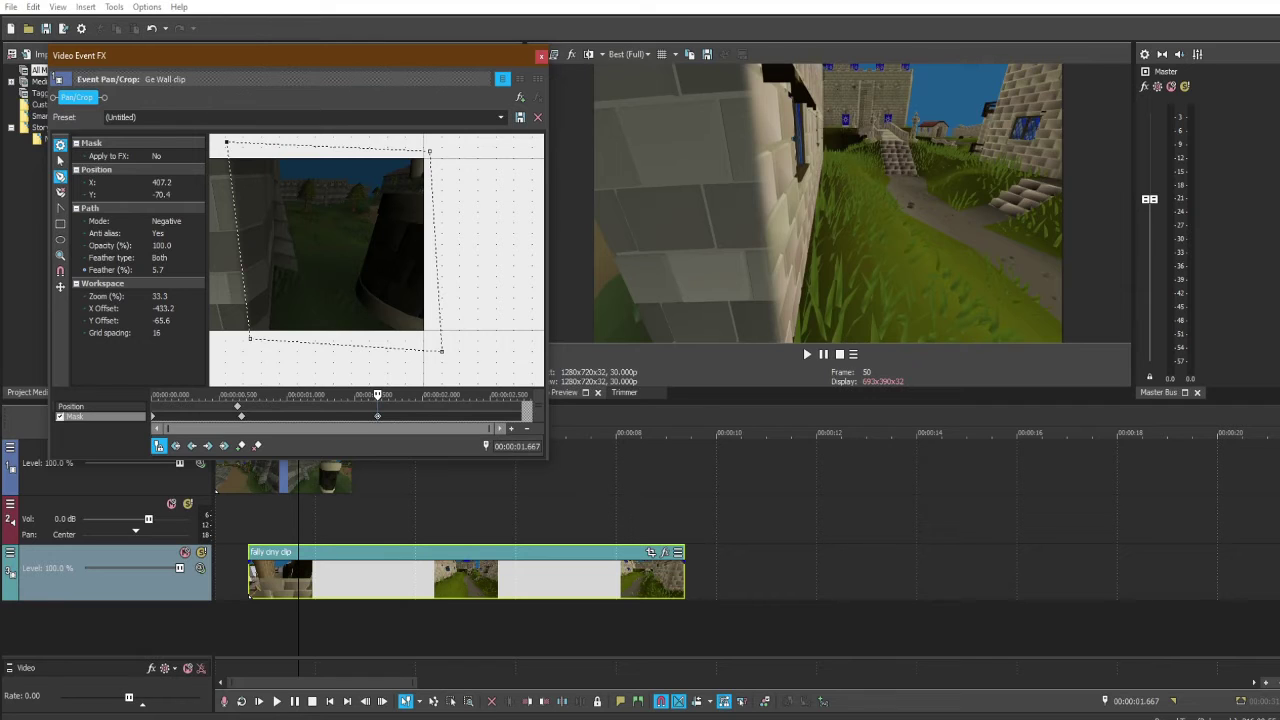
key(Delete)
Step: At 00:00:01.000, reshape the Ge Wall mask so its inner edge follows the wall's slanted right edge
click(241, 416)
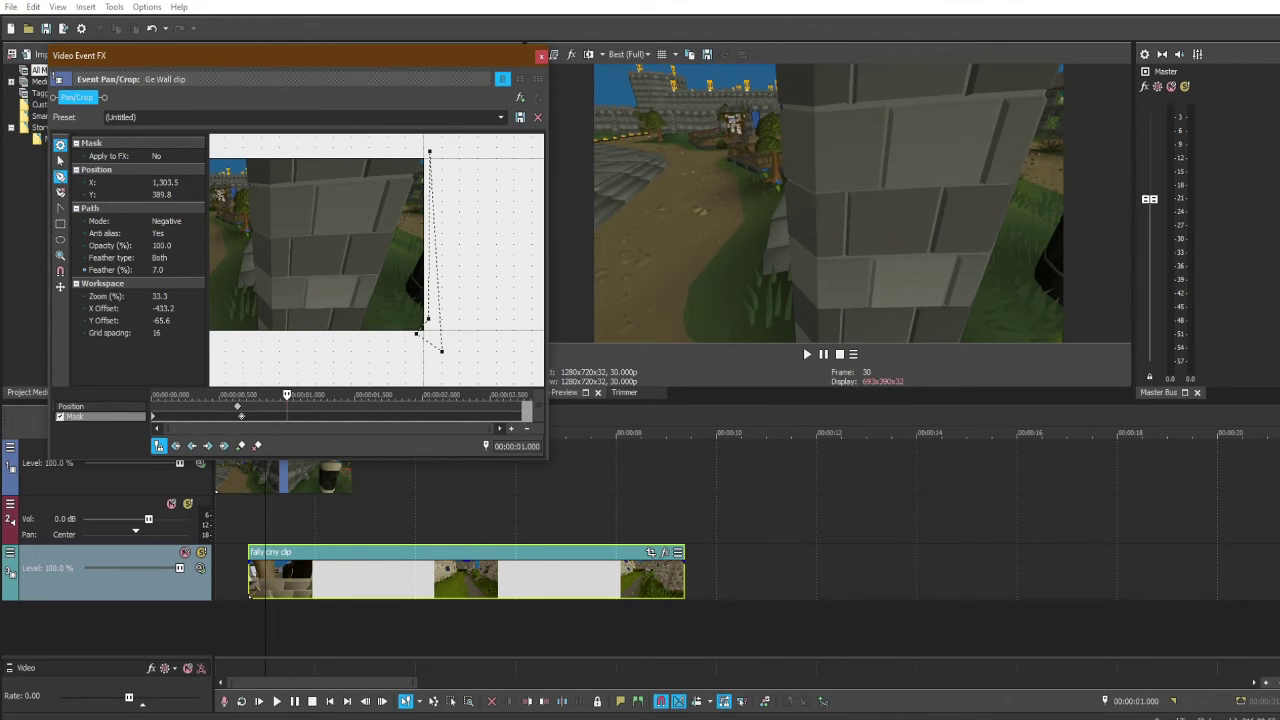
click(428, 235)
double_click(436, 251)
click(466, 286)
drag(428, 319, 424, 153)
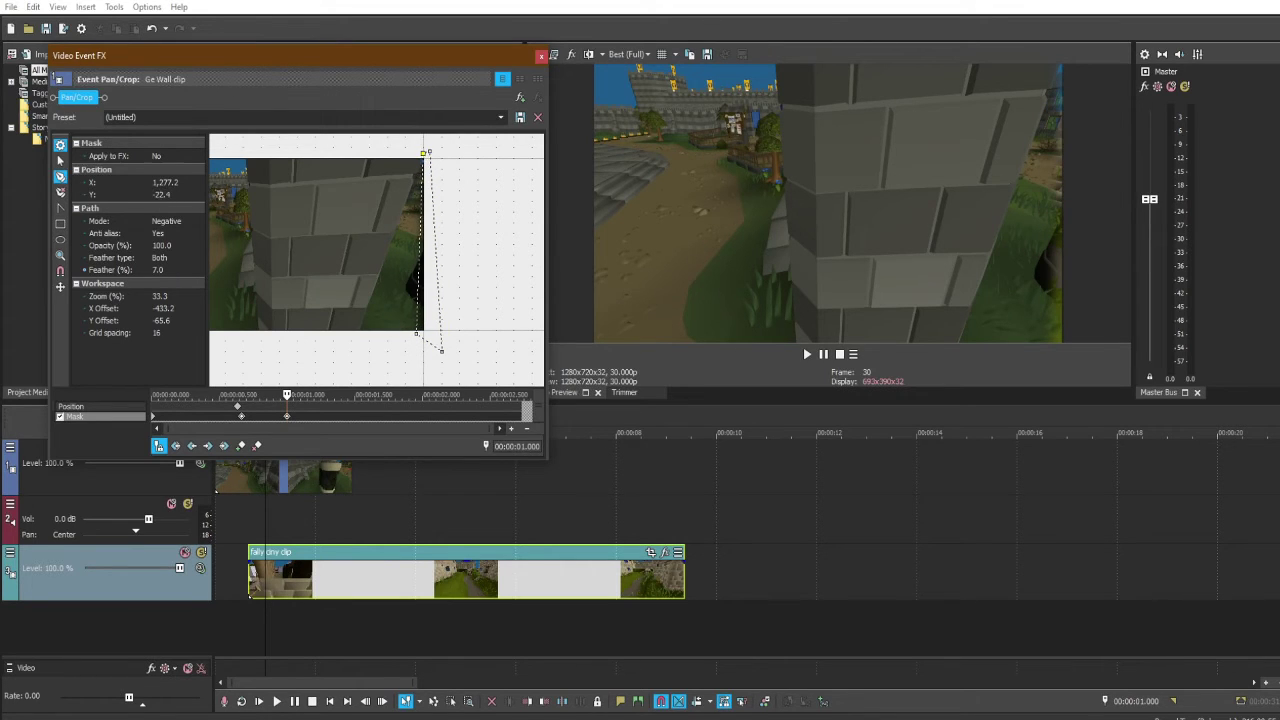
drag(417, 332, 353, 346)
click(423, 153)
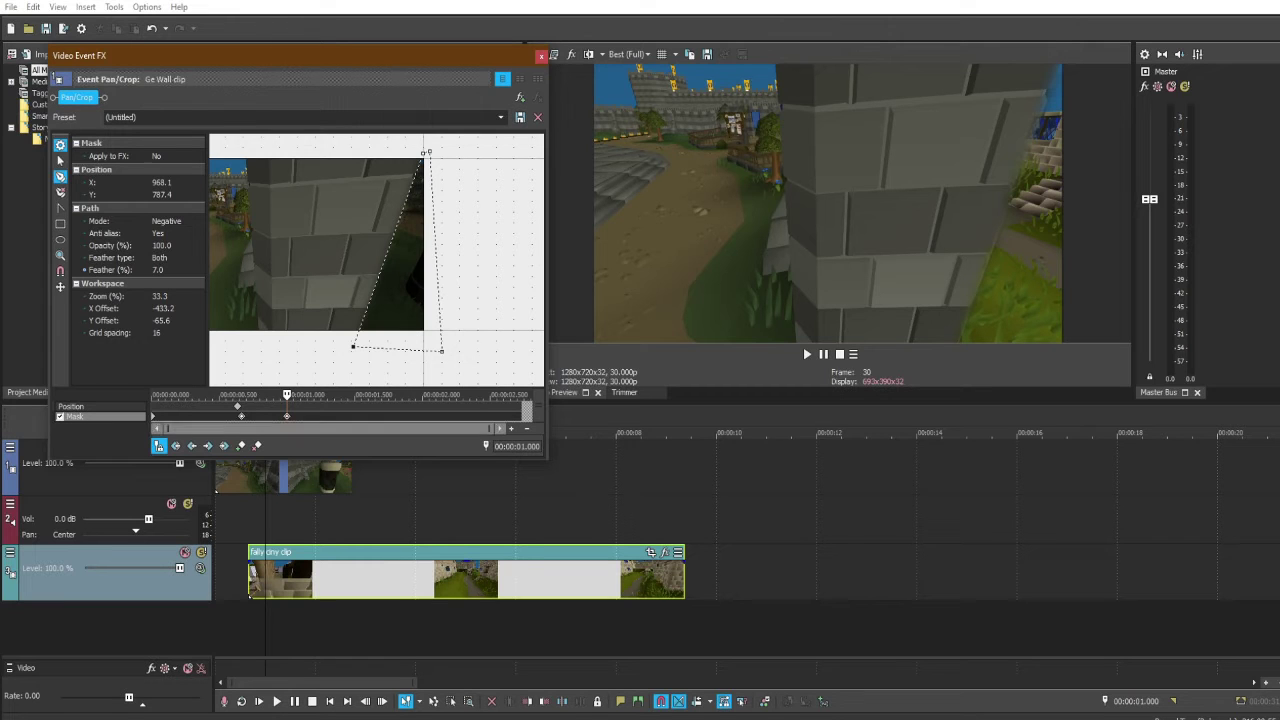
Step: At 00:00:00.833, move the mask's upper corner and middle edge point outward to match the wall's edge
drag(287, 395, 278, 395)
key(Left)
key(Left)
key(Left)
key(Left)
key(Left)
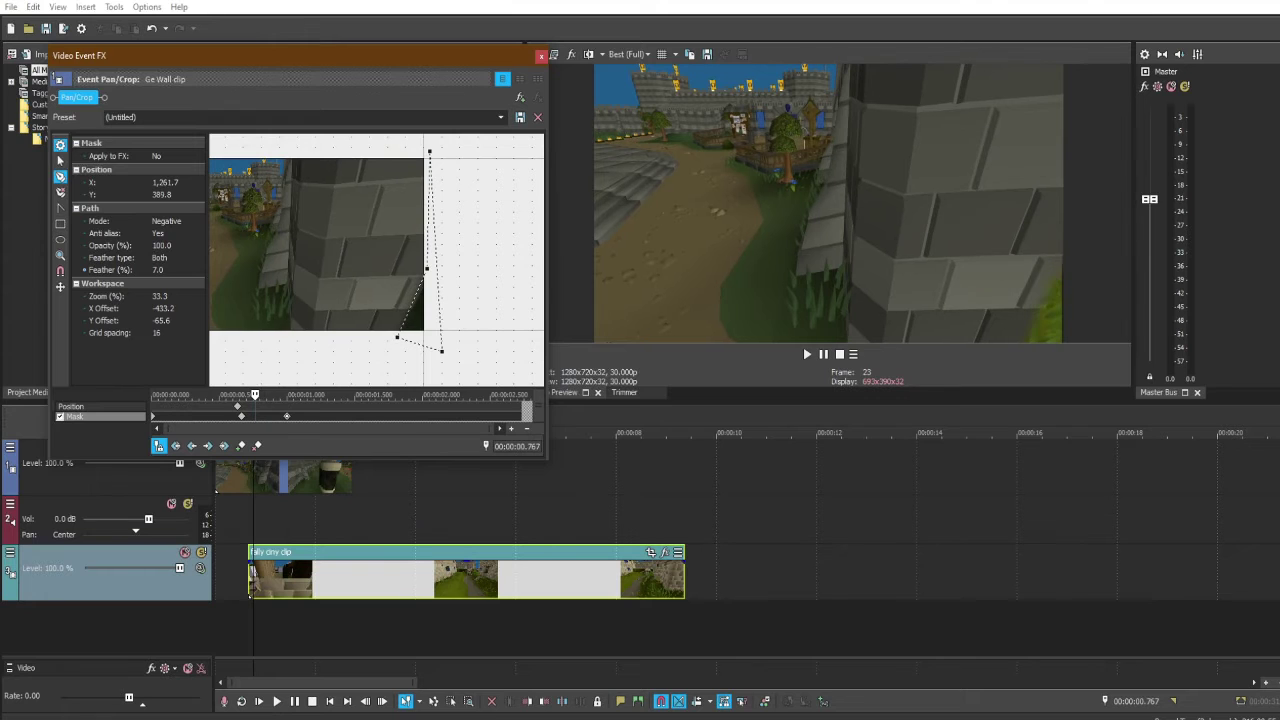
key(Left)
key(Right)
key(Right)
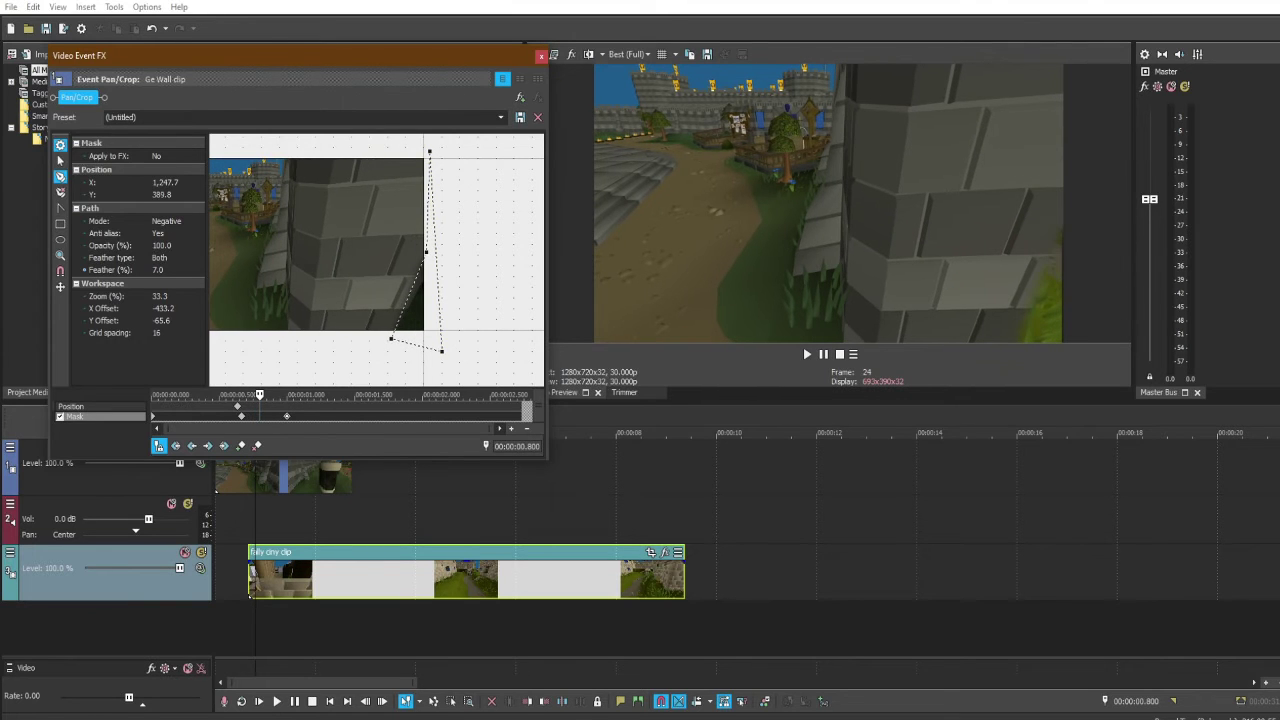
key(Right)
key(Escape)
click(430, 152)
drag(430, 152, 463, 152)
drag(425, 236, 432, 238)
Step: Step through the frames from 00:00:00.800 to 00:00:01.000 to examine how the mask tracks the wall's edge
key(Left)
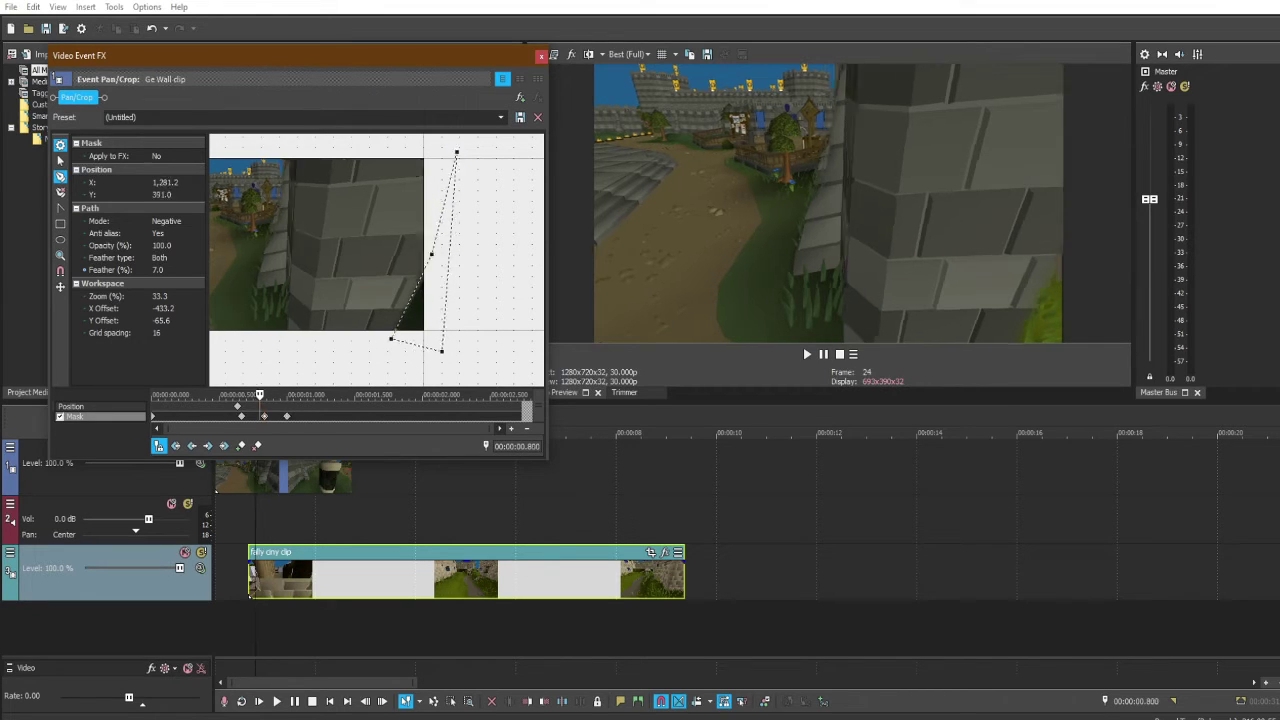
key(Right)
key(Right)
key(Right)
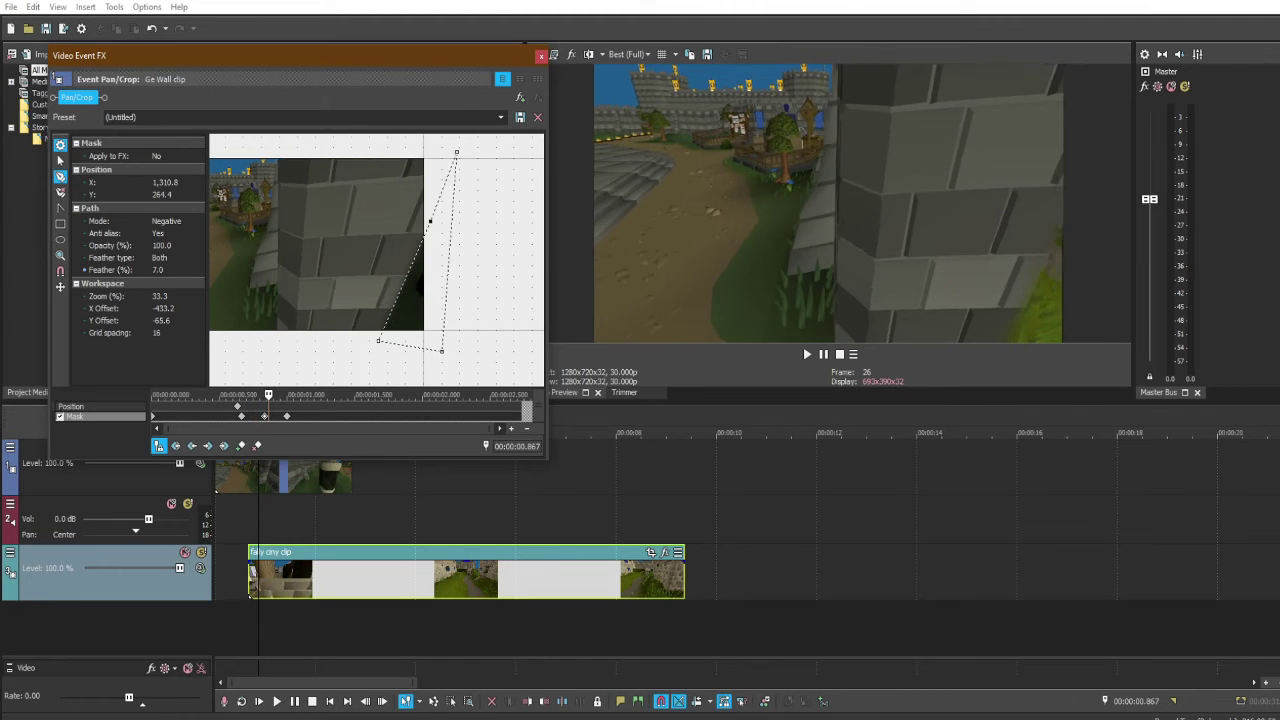
key(Right)
key(Right)
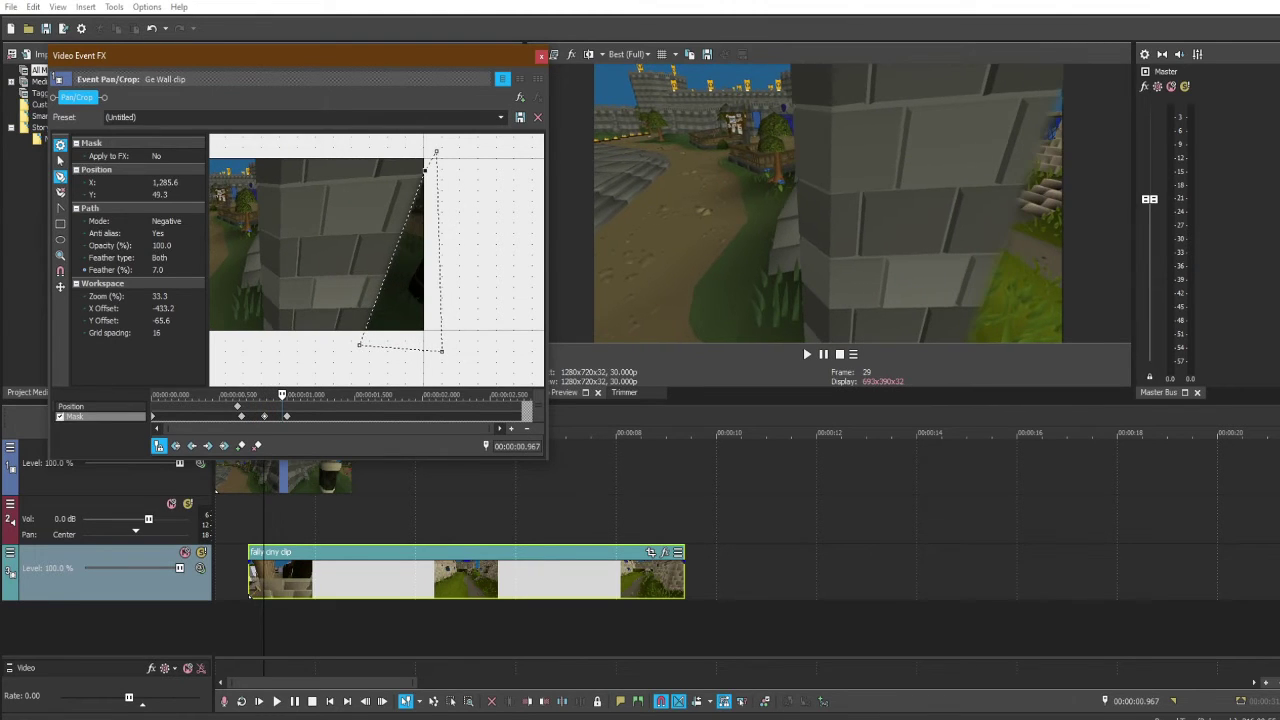
key(Right)
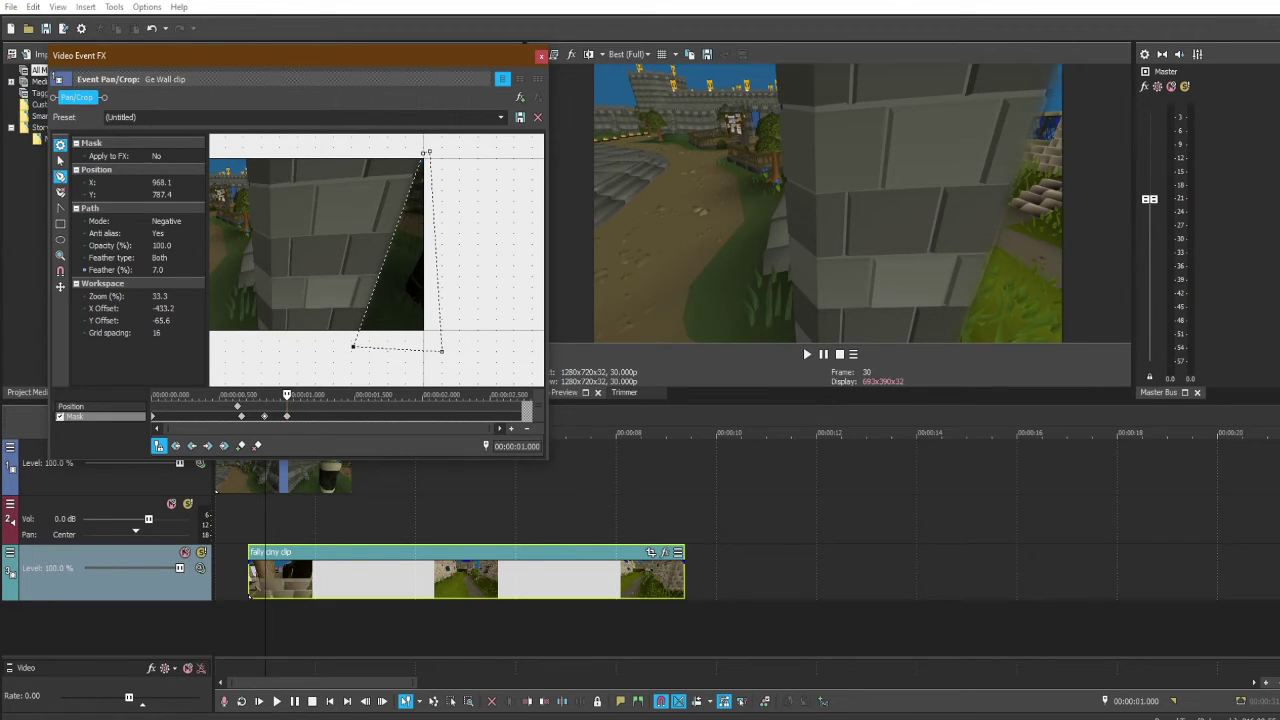
Step: At 00:00:02.433, extend the mask's two inner corner points leftward so the mask covers the entire Ge Wall frame
key(Right)
key(Right)
key(Right)
key(Right)
key(Right)
key(Right)
key(Right)
key(Right)
key(Right)
key(Right)
key(Right)
key(Right)
key(Right)
key(Right)
key(Right)
key(Right)
key(Right)
key(Right)
key(Right)
key(Right)
key(Right)
key(Right)
key(Right)
key(Right)
key(Right)
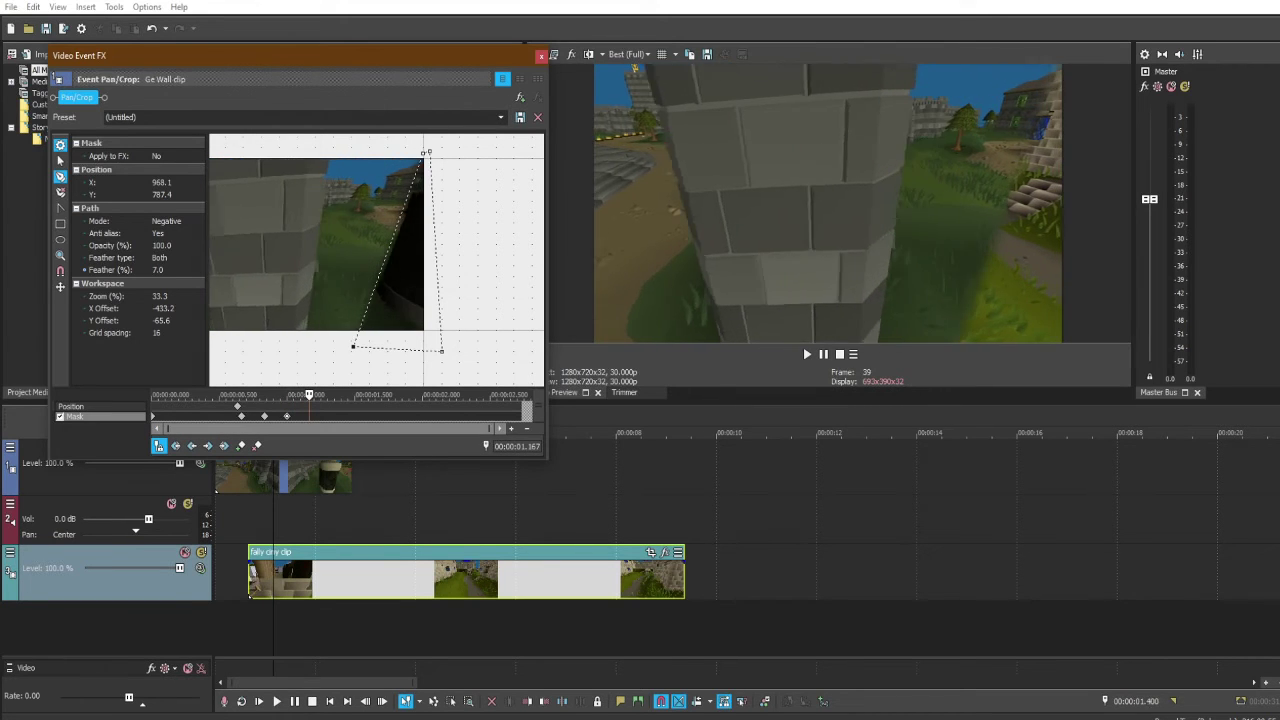
key(Right)
key(Right)
key(Right)
key(Right)
key(Right)
key(Right)
key(Right)
key(Right)
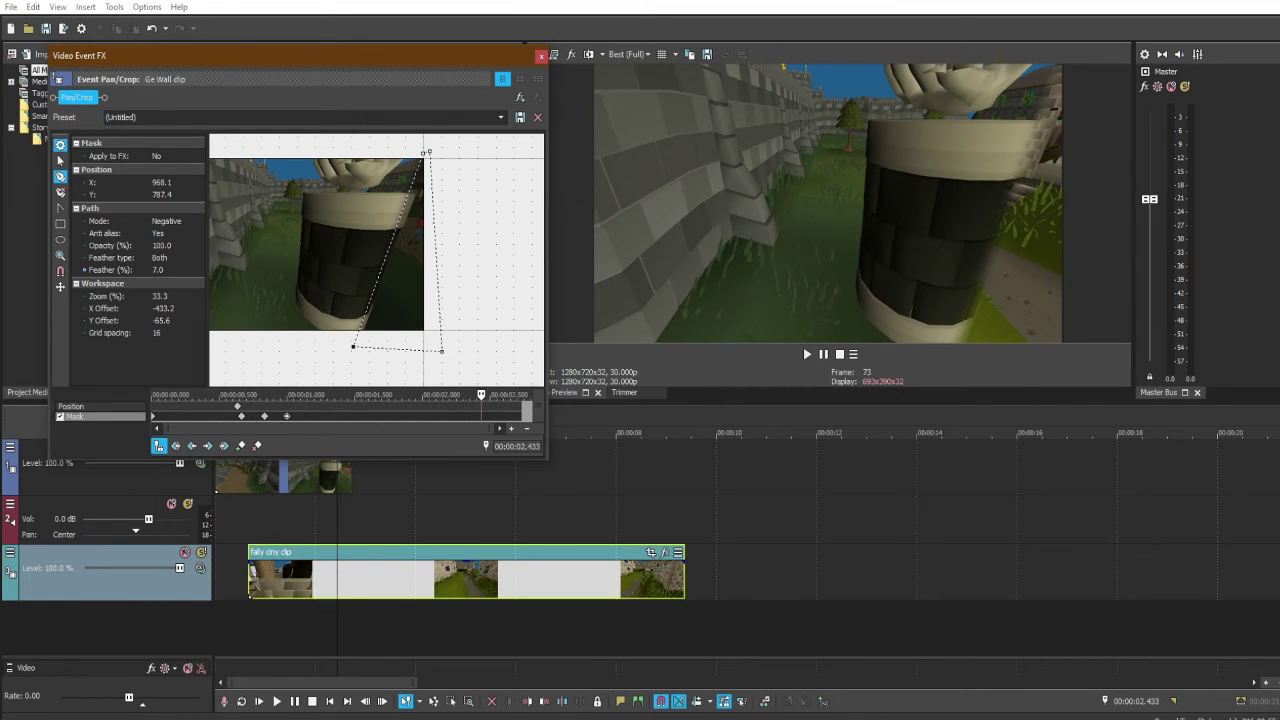
drag(330, 250, 473, 249)
click(490, 346)
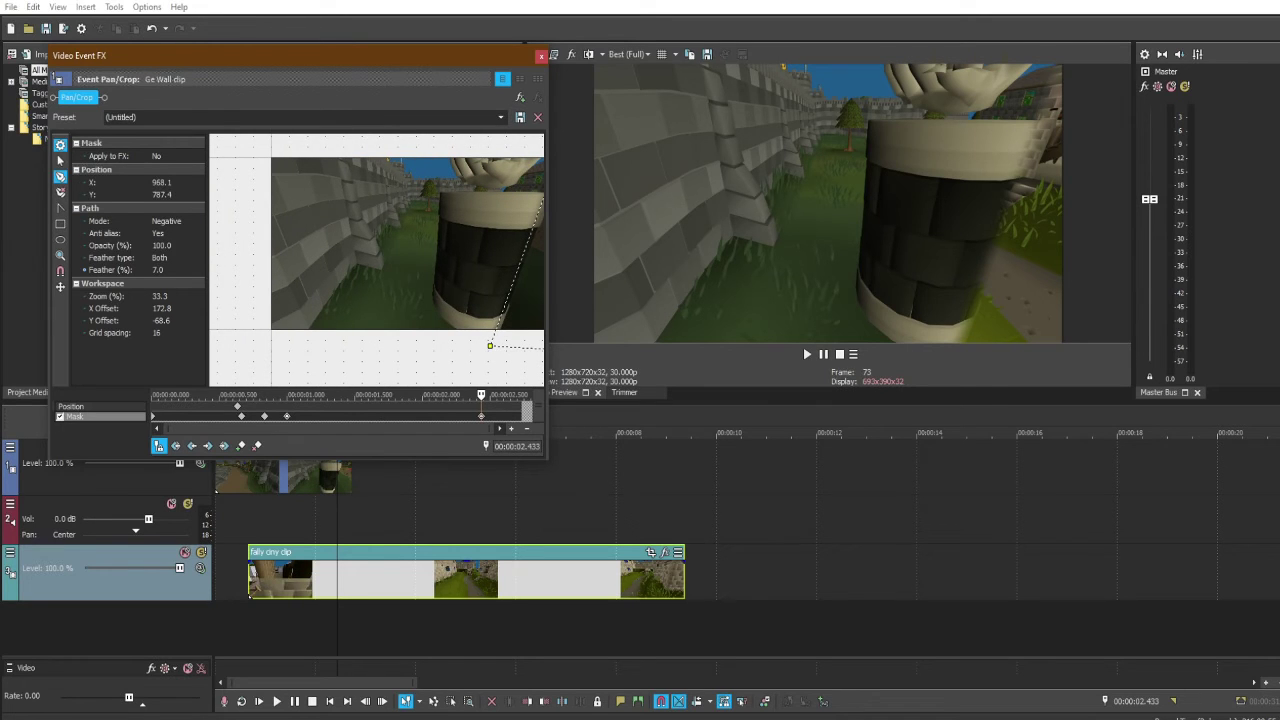
drag(490, 345, 272, 342)
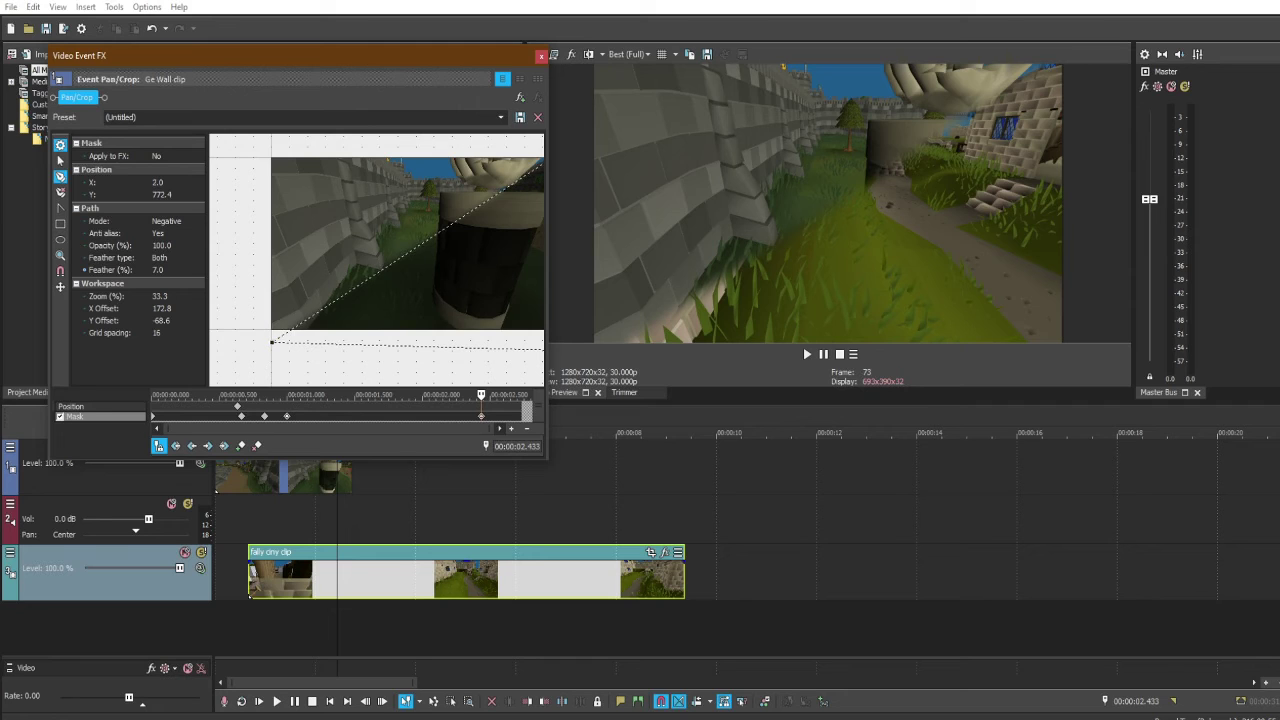
scroll(376, 260, down, 2)
drag(526, 173, 248, 170)
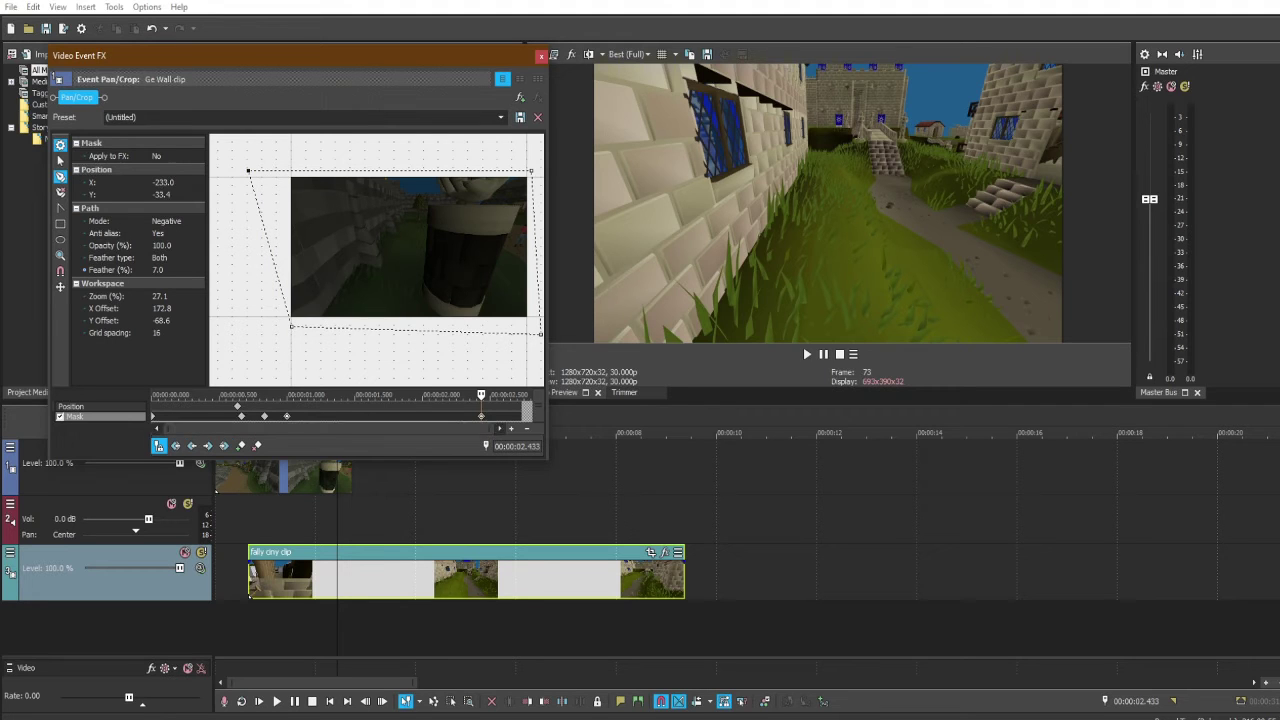
Step: At 00:00:02.300, move the mask's upper-left corner point outward to about X -190.1, Y -21.8
key(Left)
key(Left)
key(Left)
key(Left)
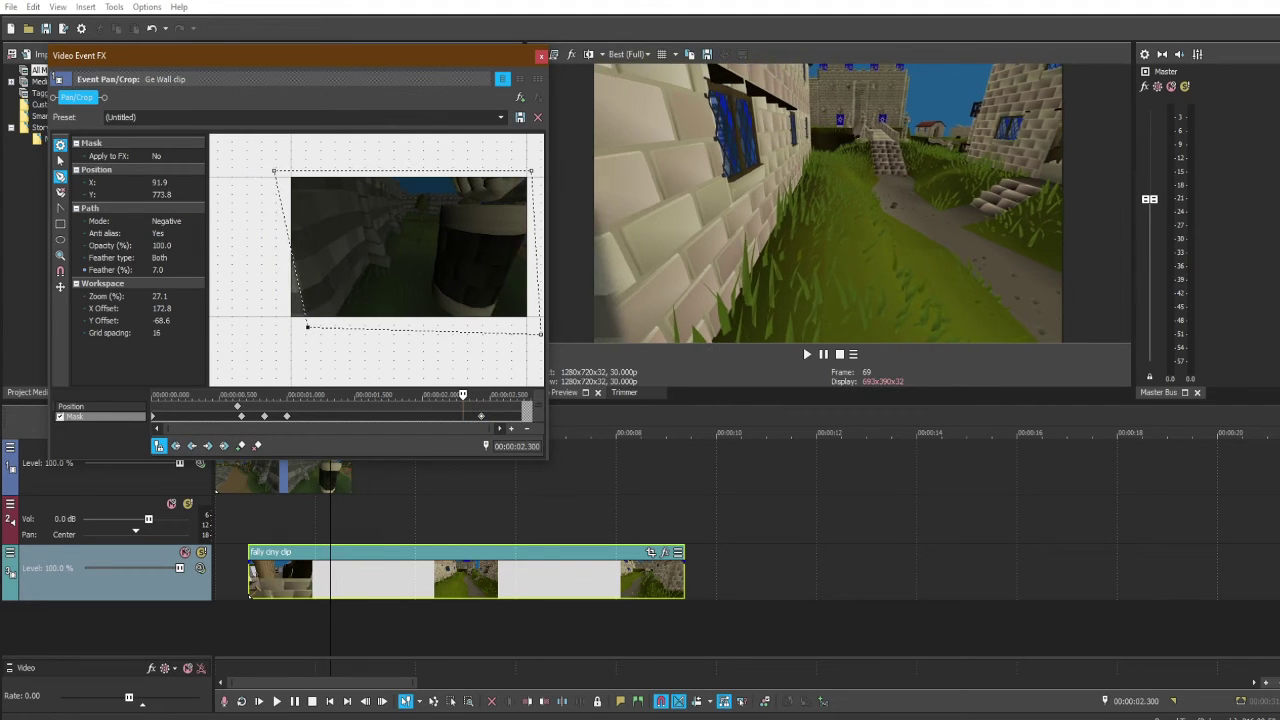
scroll(377, 260, up, 3)
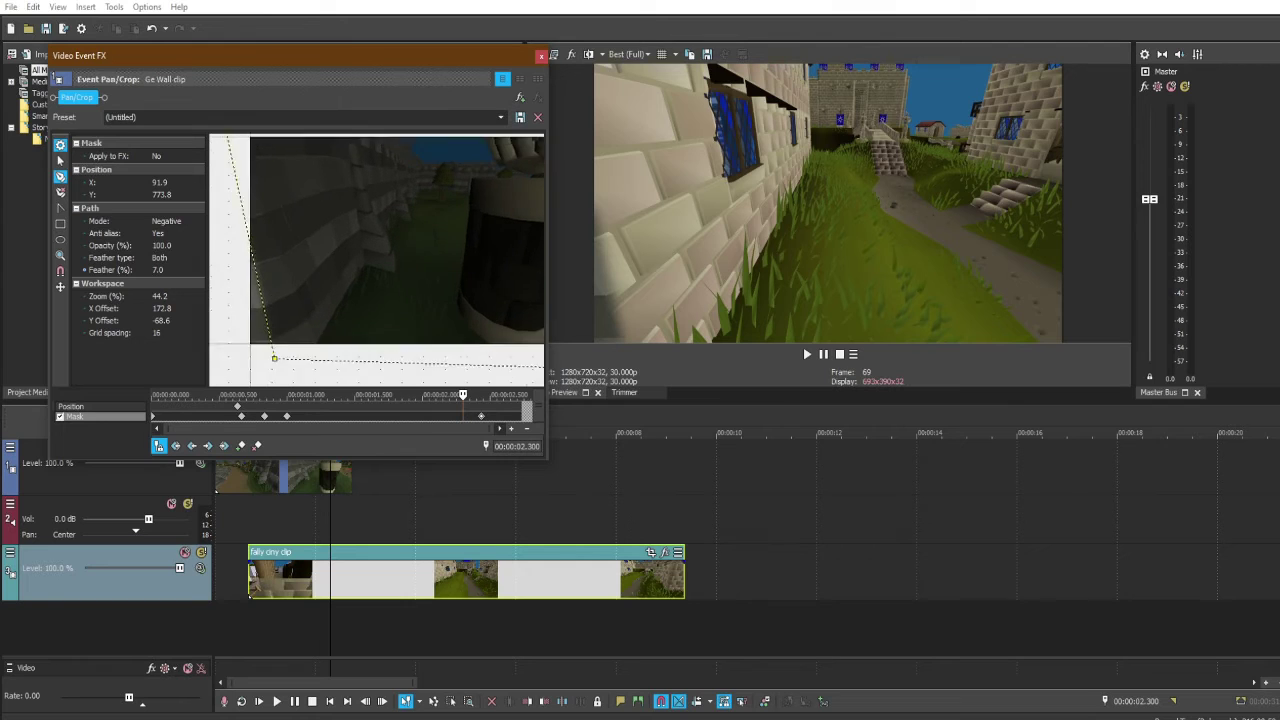
drag(330, 260, 453, 272)
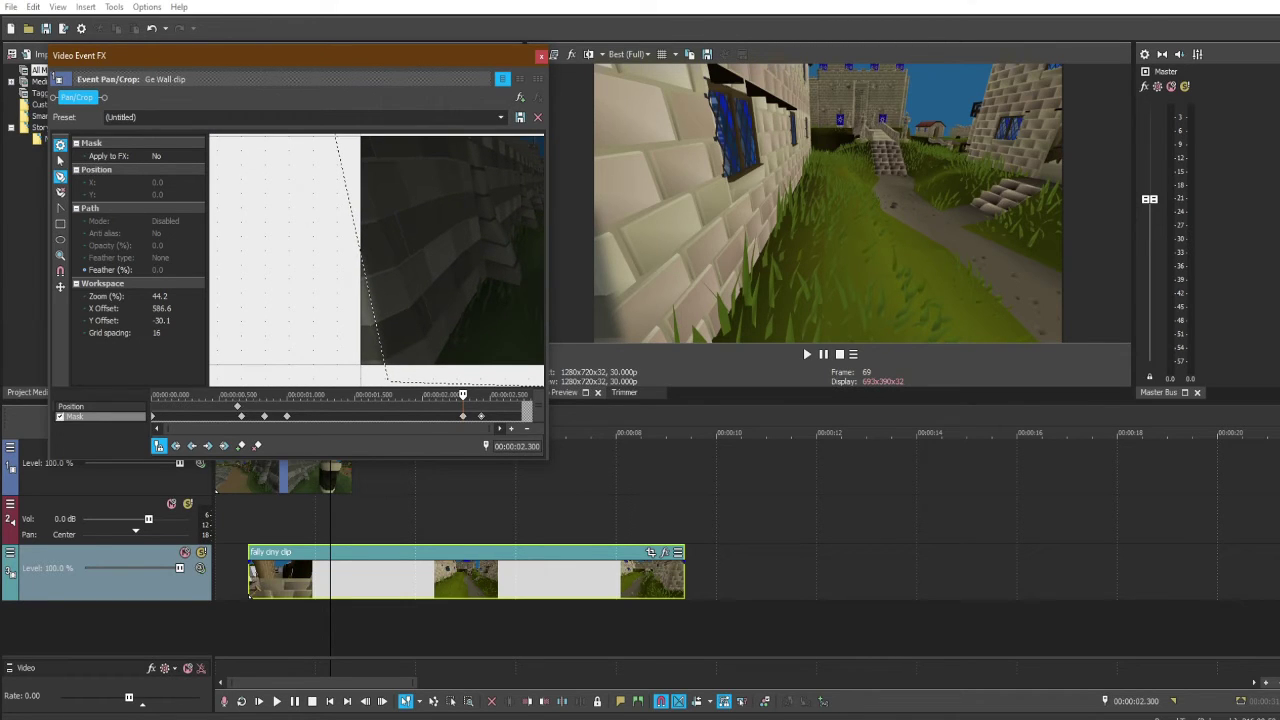
scroll(377, 255, down, 2)
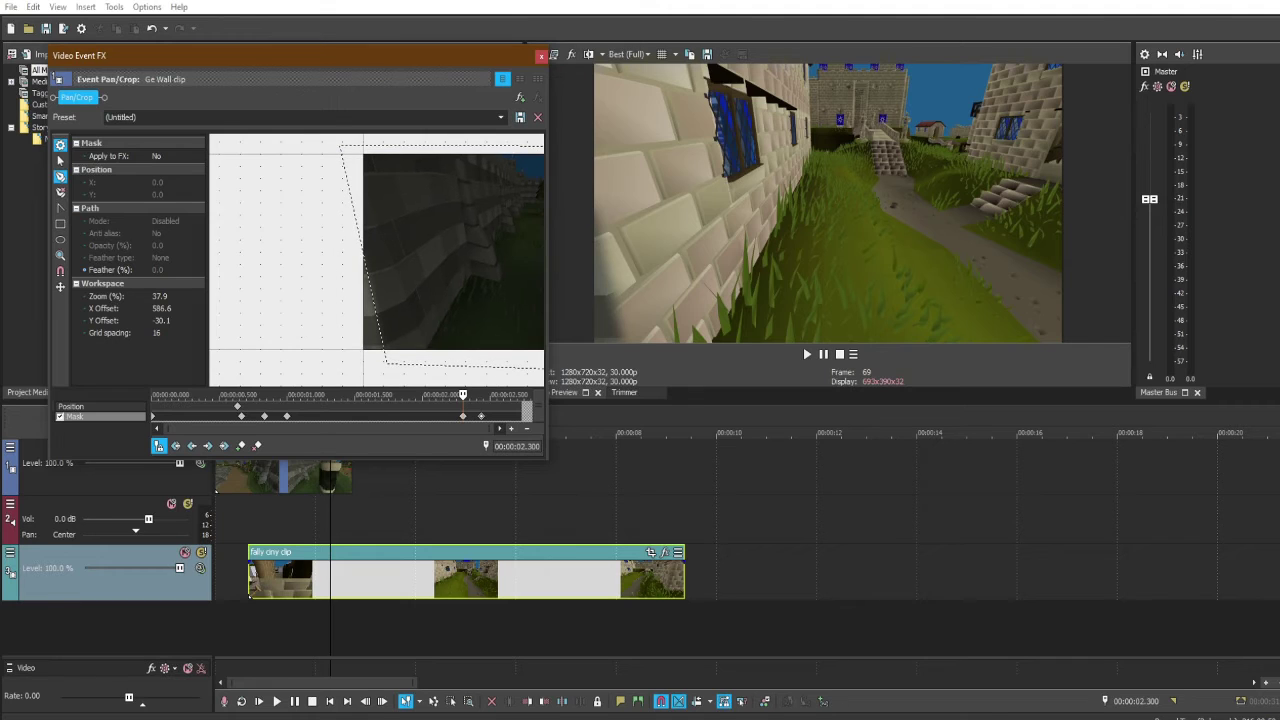
drag(341, 147, 314, 148)
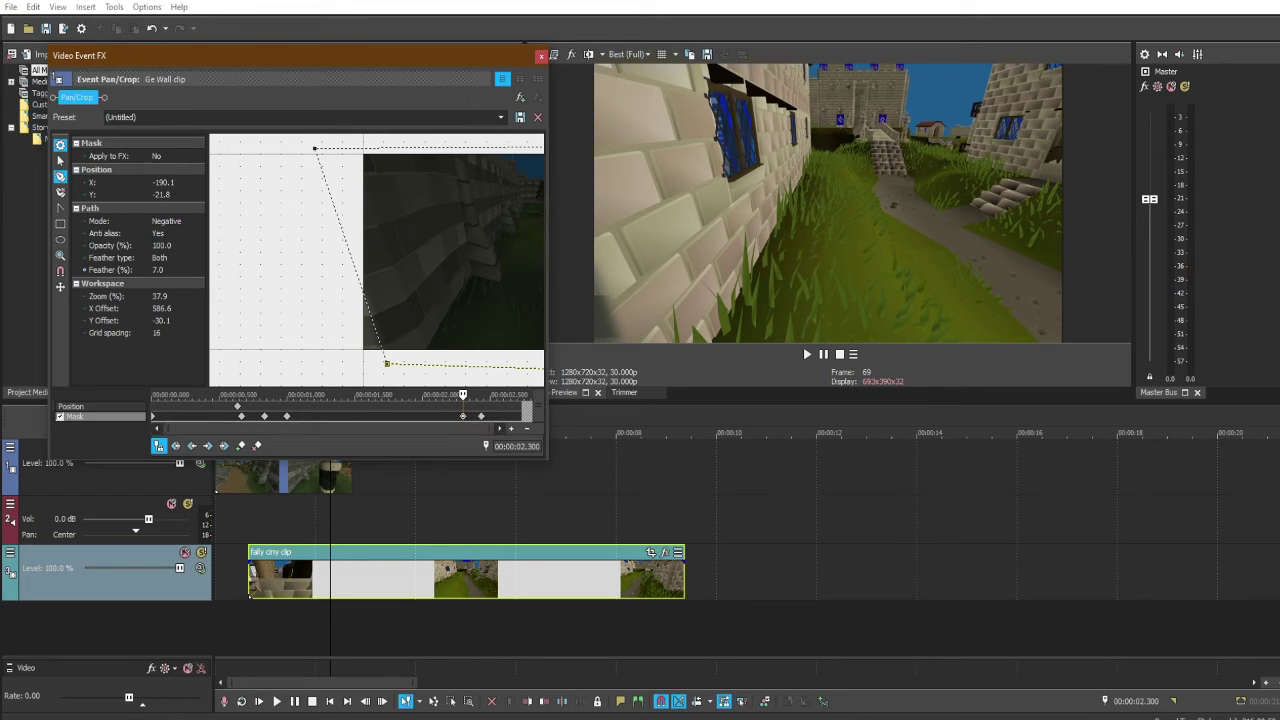
Step: At 00:00:02.200, move the mask's upper-left corner point outward to about X -172.2, Y -21.9
click(459, 396)
key(Left)
key(Left)
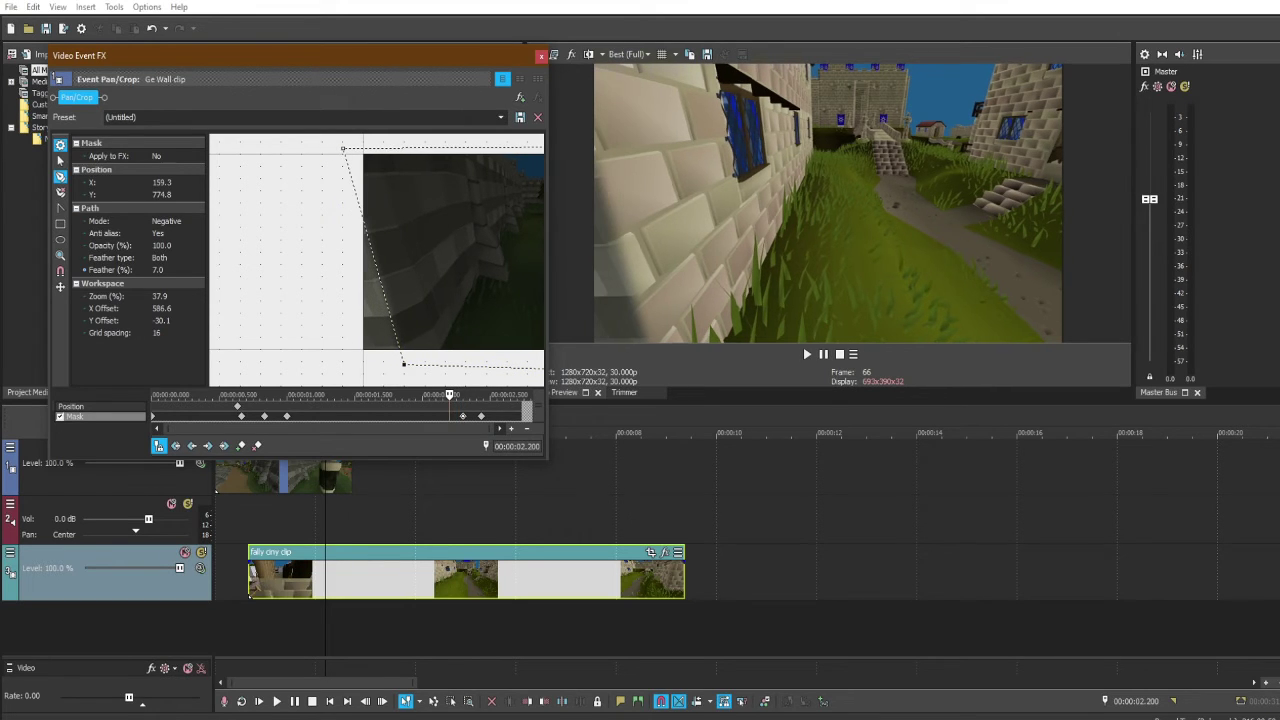
drag(343, 148, 318, 148)
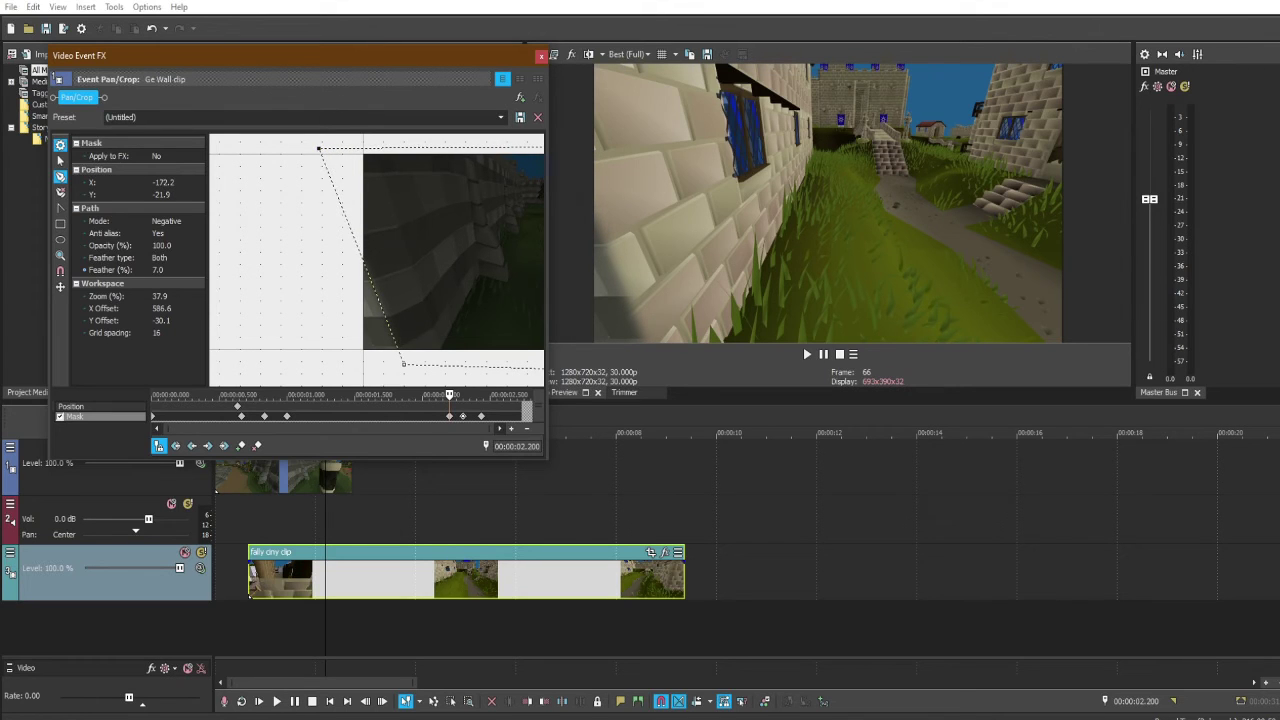
Step: At 00:00:02.000, move the mask's upper-left corner point to about X -9.7, Y -40.4
key(Left)
key(Left)
key(Left)
key(Left)
key(Left)
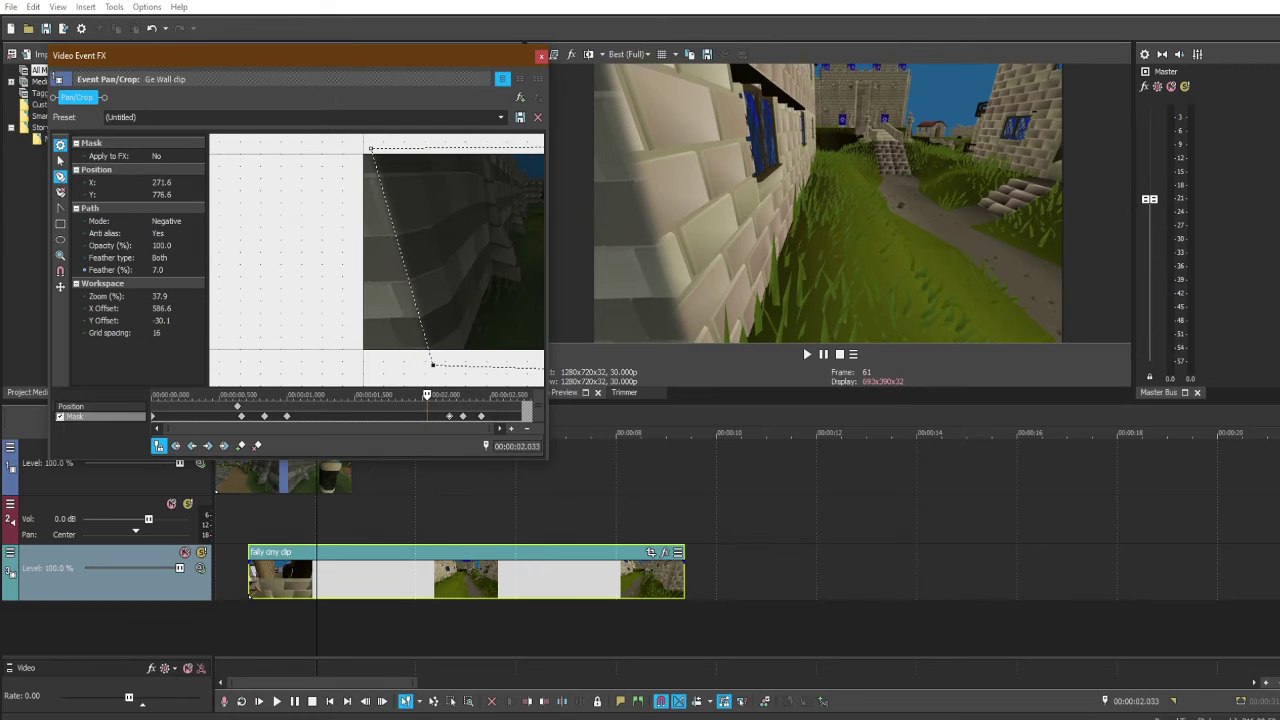
key(Left)
mouse_move(381, 149)
mouse_down()
mouse_move(357, 145)
mouse_move(460, 137)
mouse_move(360, 143)
mouse_up()
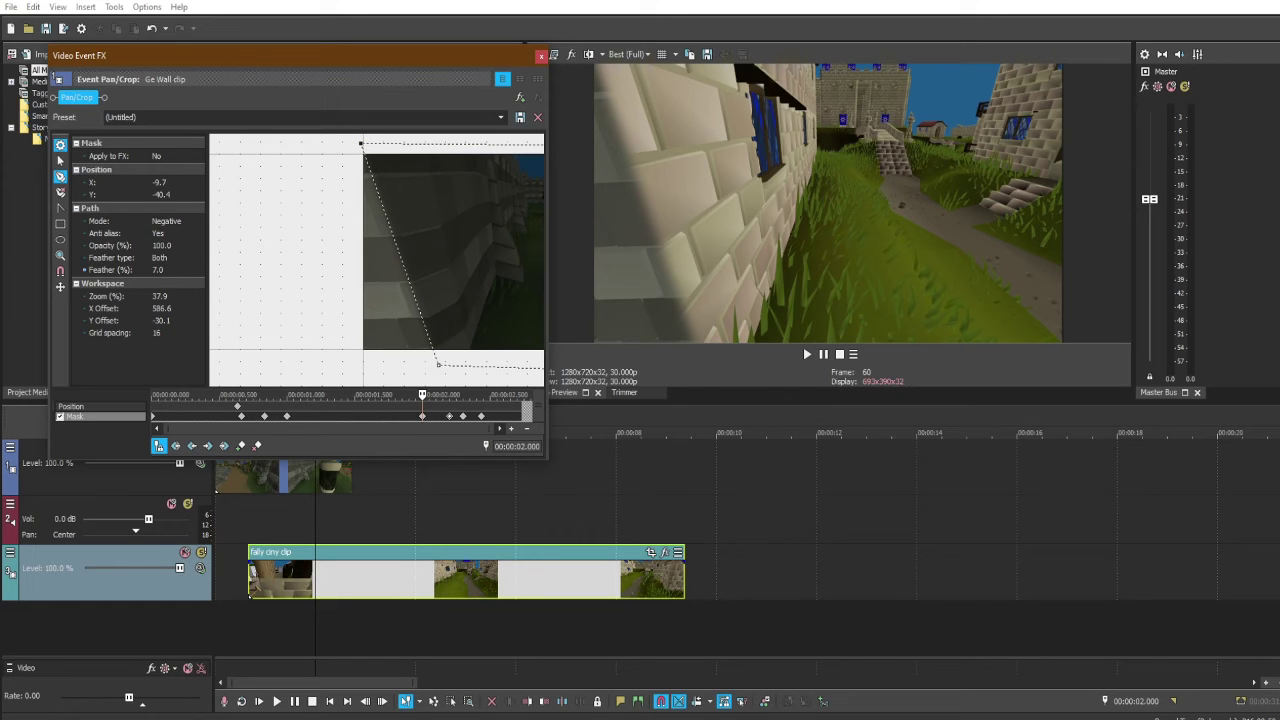
Step: Step back through the frames from 00:00:02.000 to 00:00:01.700 to examine the mask edge against the wall
key(Right)
key(Left)
key(Left)
key(Left)
key(Left)
key(Left)
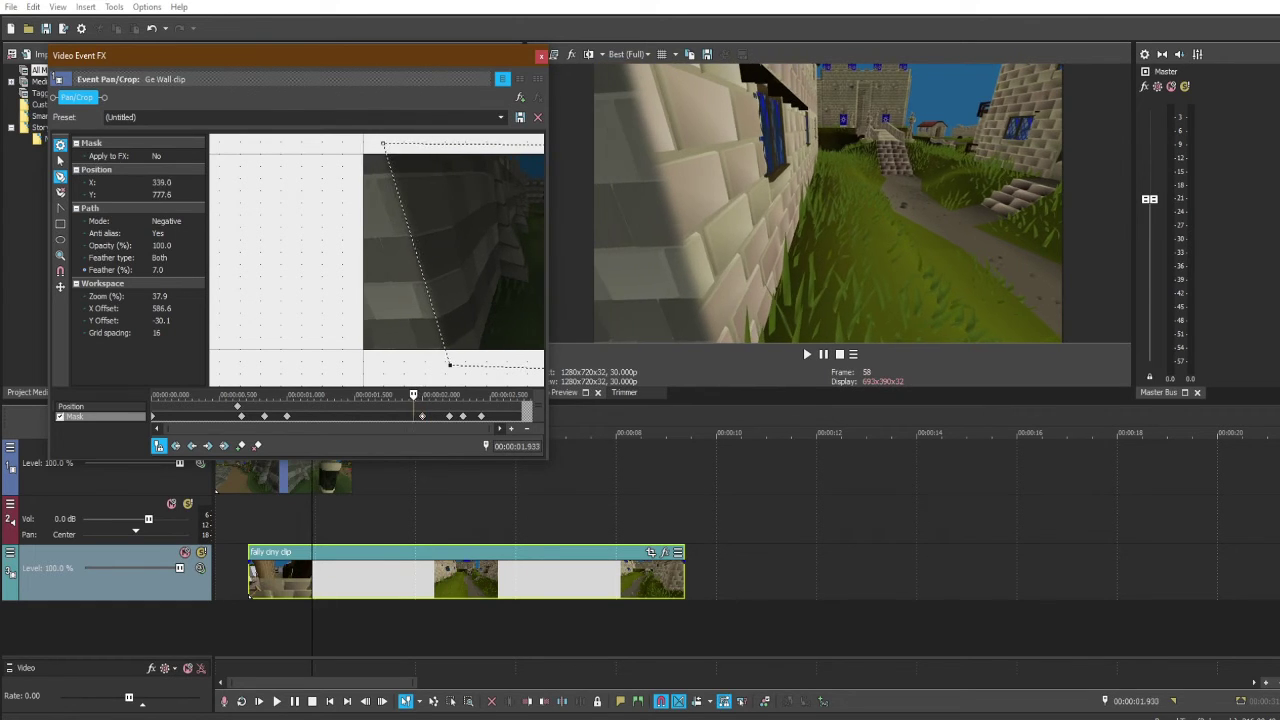
key(Left)
key(Left)
key(Left)
key(Left)
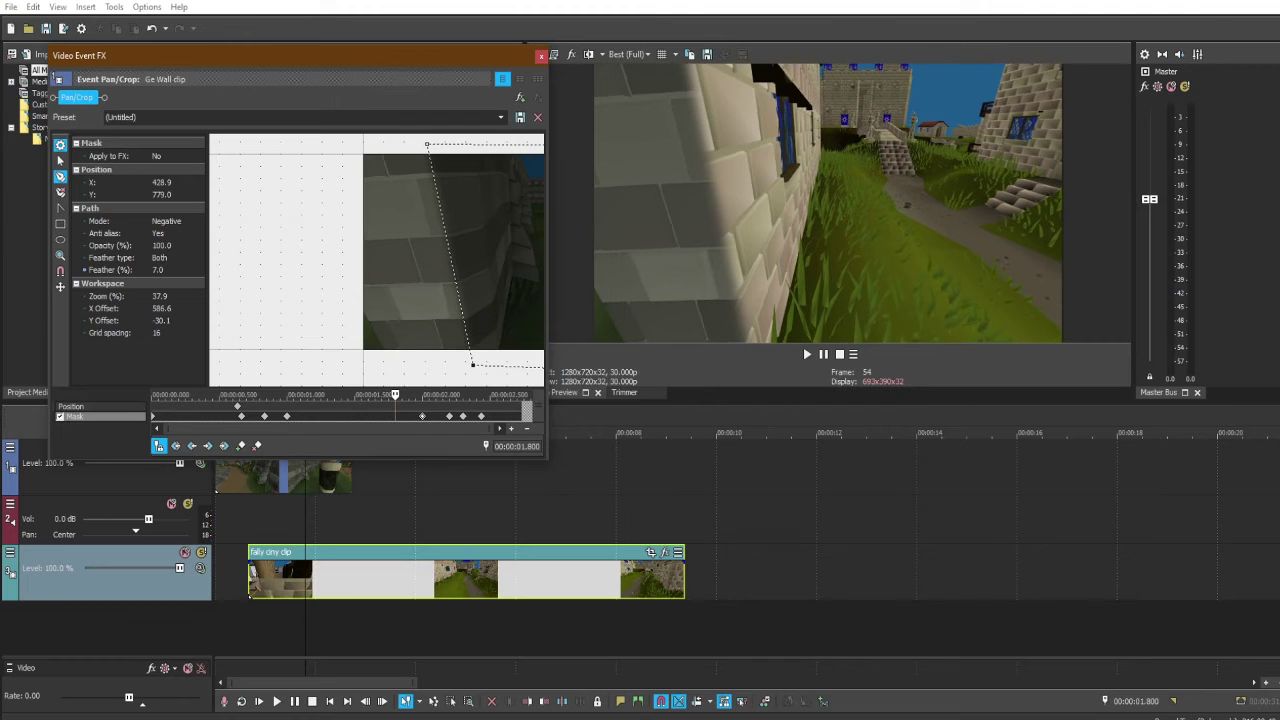
key(Left)
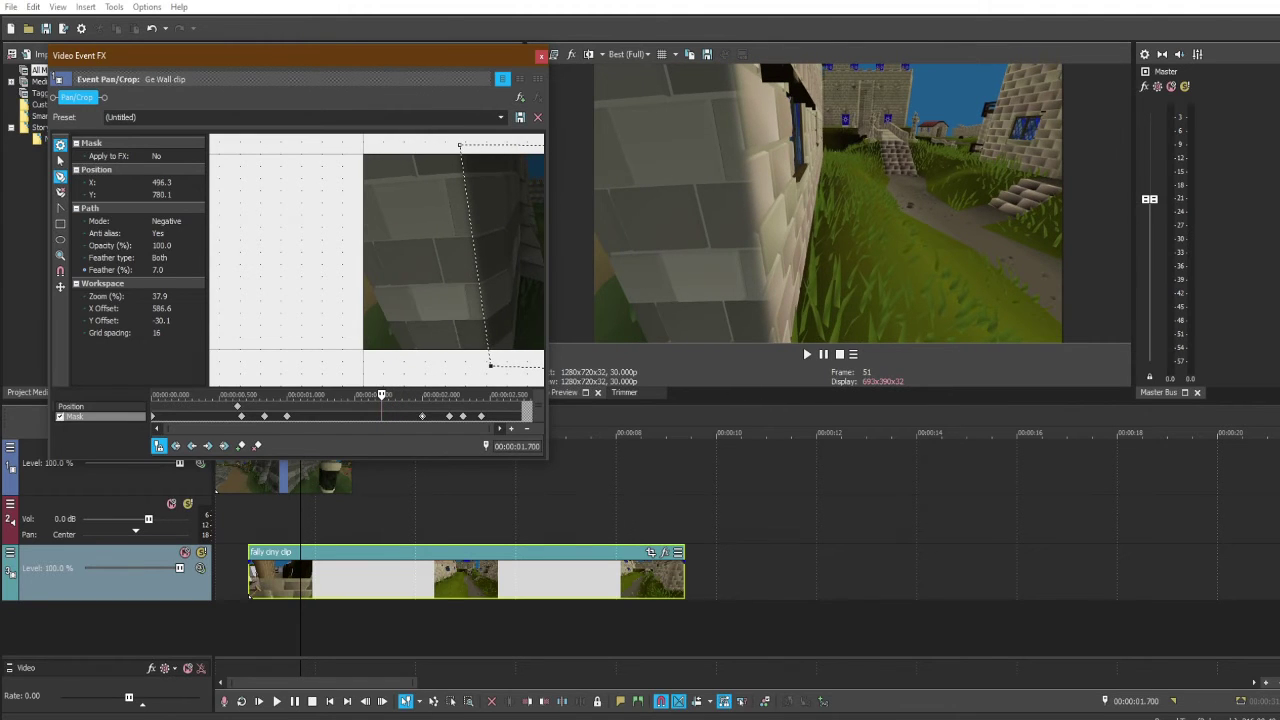
Step: Close the Ge Wall clip's Pan/Crop editor and review the transition frame by frame back to 00:00:01.233
click(541, 57)
key(Left)
key(Left)
key(Left)
key(Left)
key(Left)
key(Left)
key(Left)
key(Left)
key(Left)
key(Left)
key(Left)
key(Left)
key(Left)
key(Left)
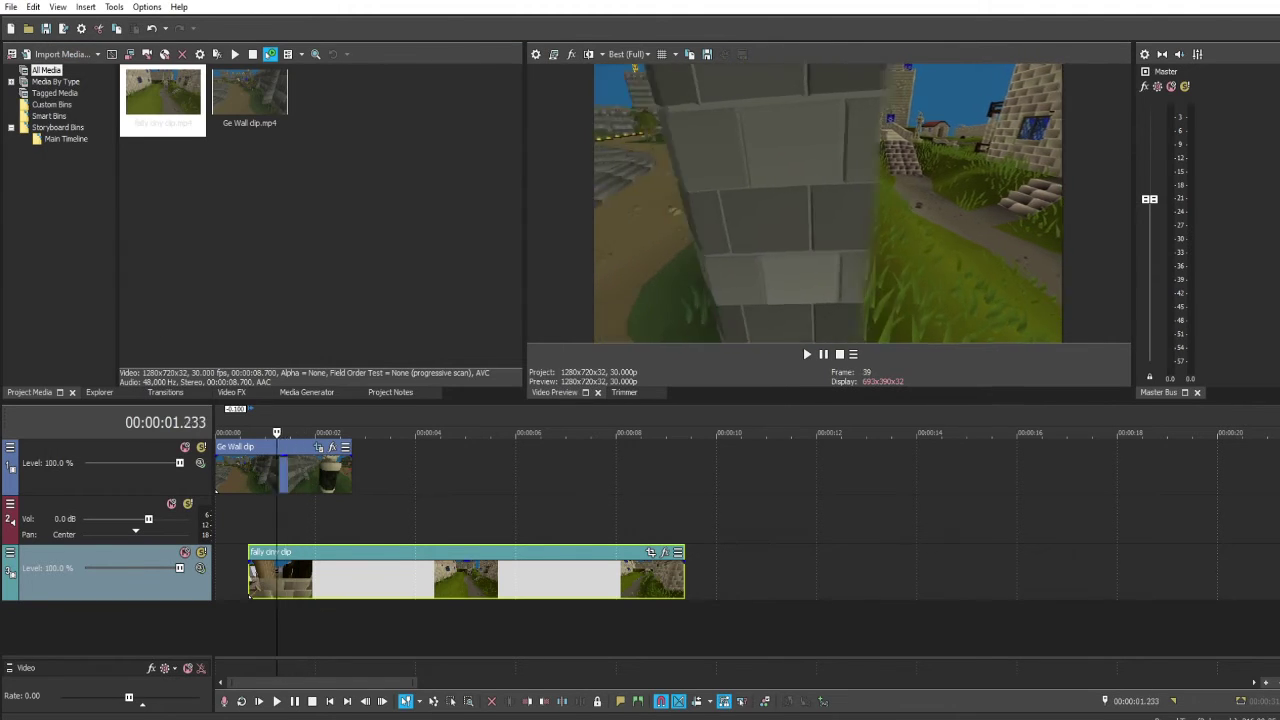
Step: At 00:00:00.633 in the Ge Wall clip's Pan/Crop editor, add a mask keyframe and move the lower corner point to about X 1,287.0, Y 767.6
drag(276, 432, 247, 432)
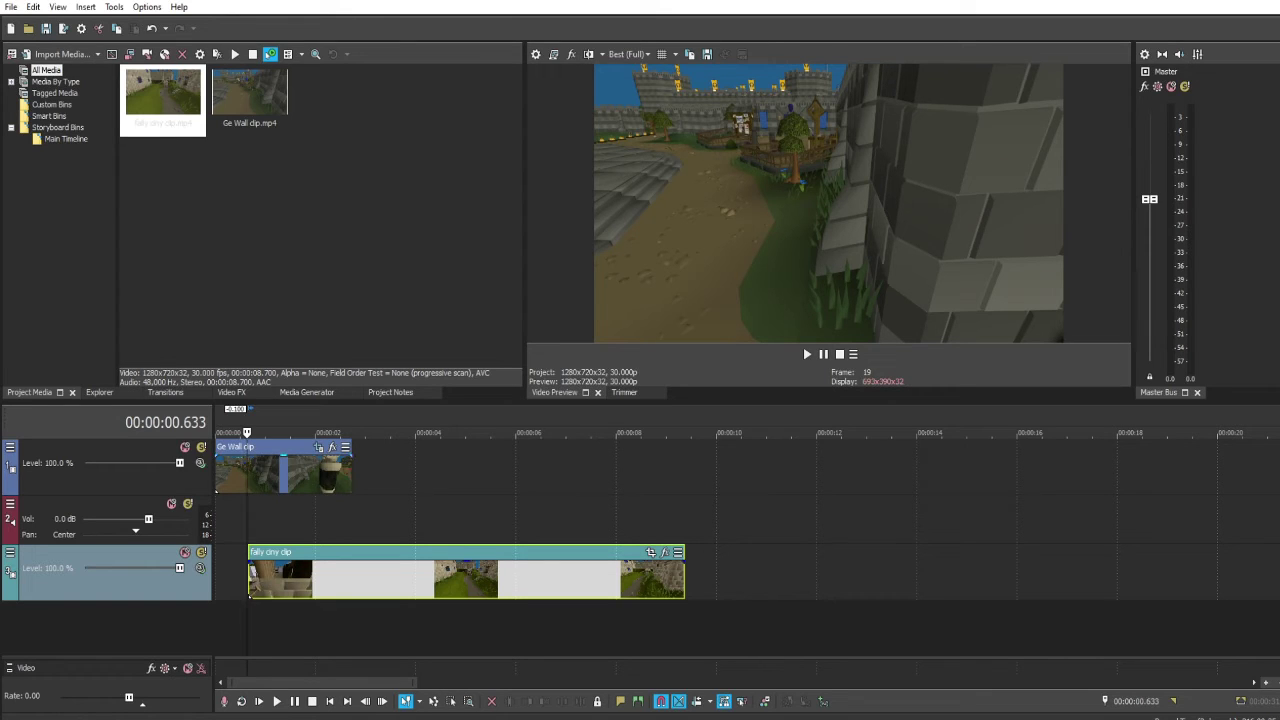
click(318, 447)
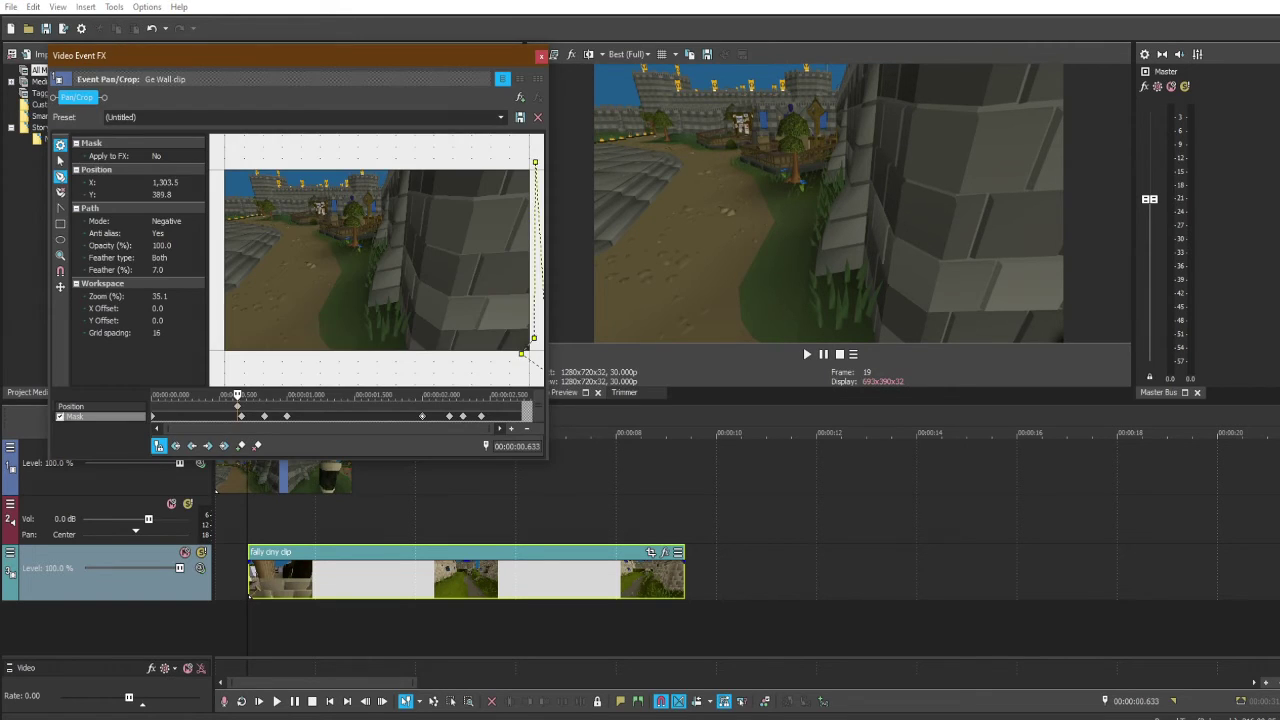
click(535, 338)
click(240, 446)
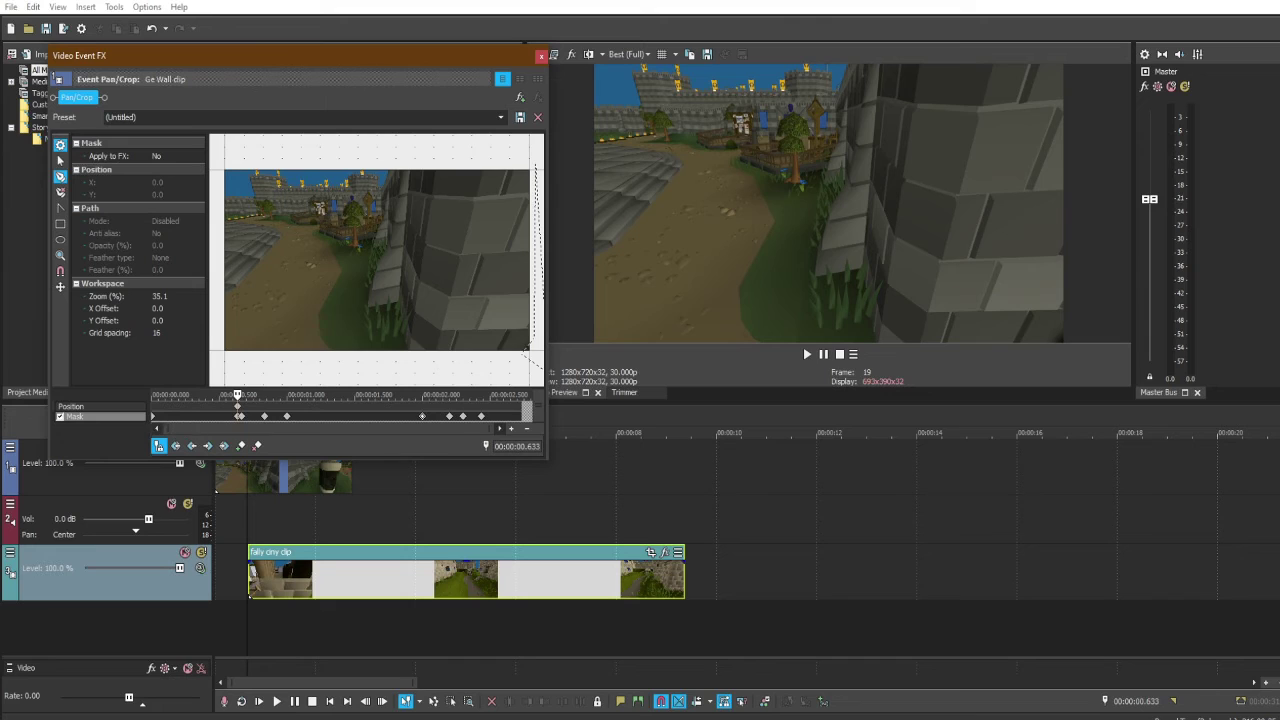
click(525, 350)
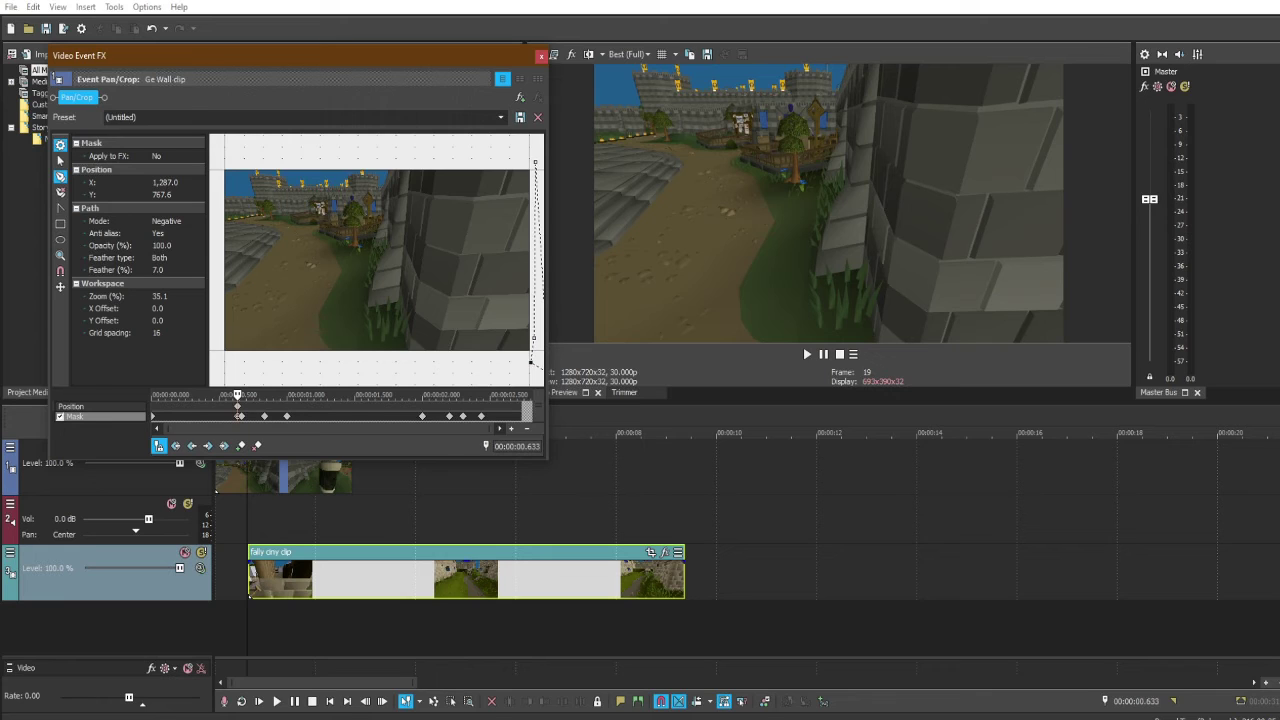
Step: Step through the mask animation from 00:00:00.667 to 00:00:00.767 and play it on to check the mask edge against the wall
click(208, 446)
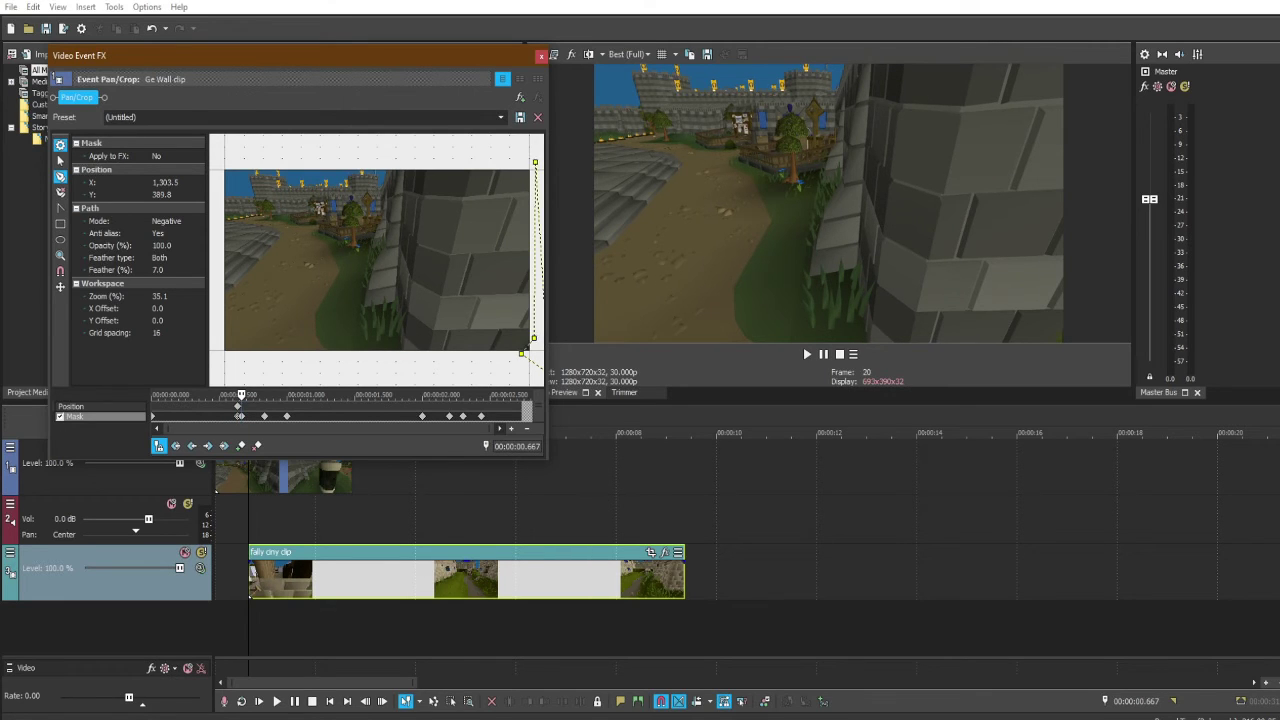
key(Left)
key(Right)
key(Right)
key(Right)
key(Right)
key(Right)
key(Right)
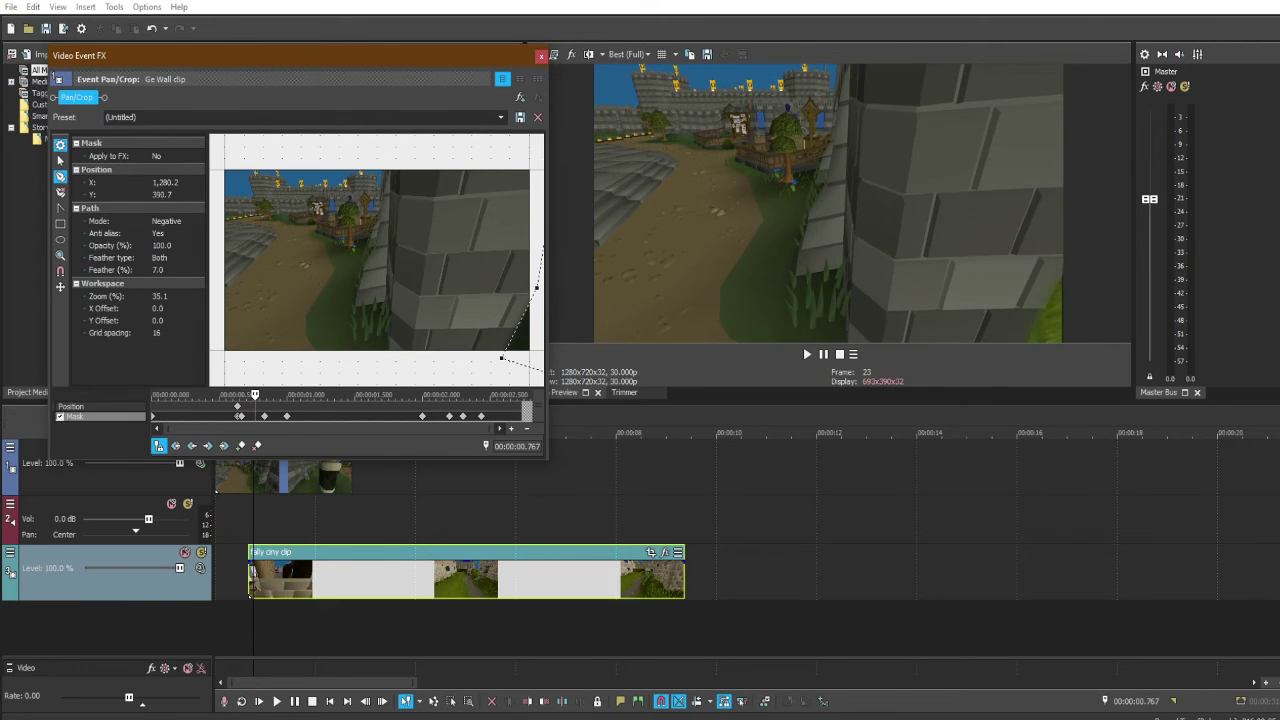
key(space)
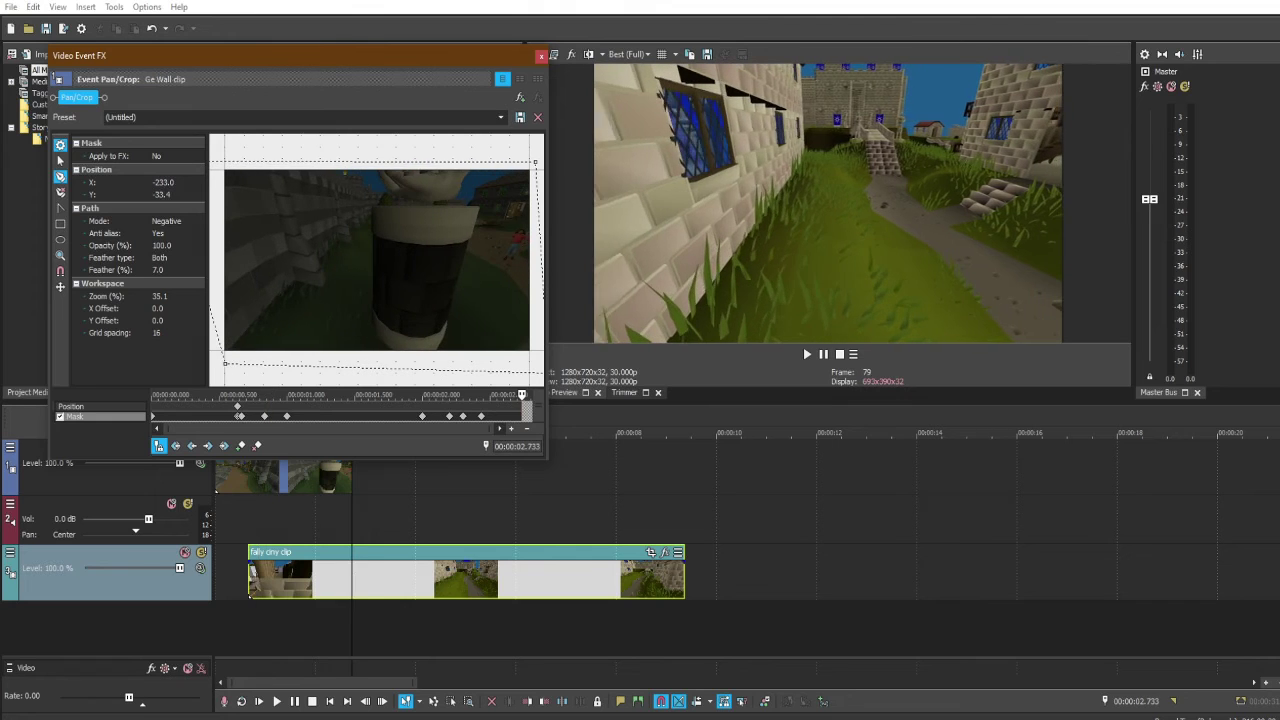
Step: Step back frame by frame near the end of the Ge Wall clip to examine the mask, and close its Pan/Crop editor
key(Left)
key(Left)
key(Left)
key(Left)
key(Left)
key(Left)
key(Left)
key(Left)
key(Left)
key(Left)
key(Left)
key(Left)
key(Left)
key(Left)
key(Left)
key(Left)
key(Left)
key(Left)
key(Left)
key(Left)
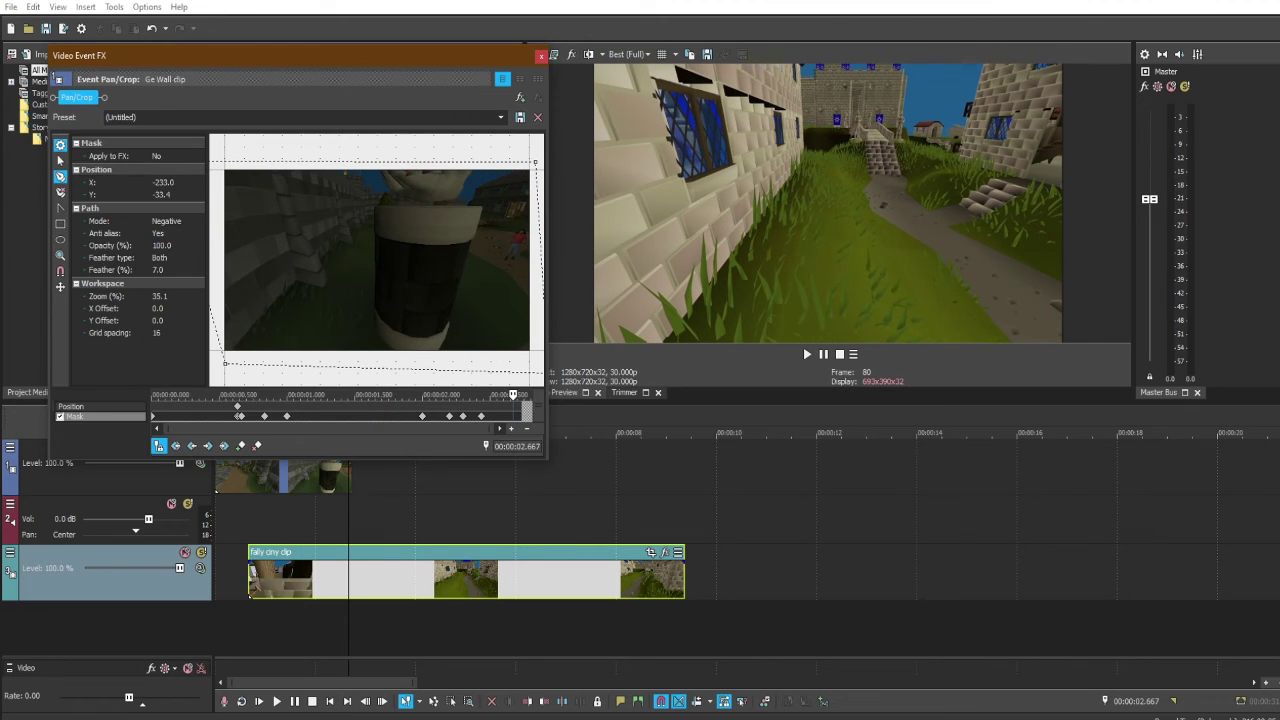
click(541, 55)
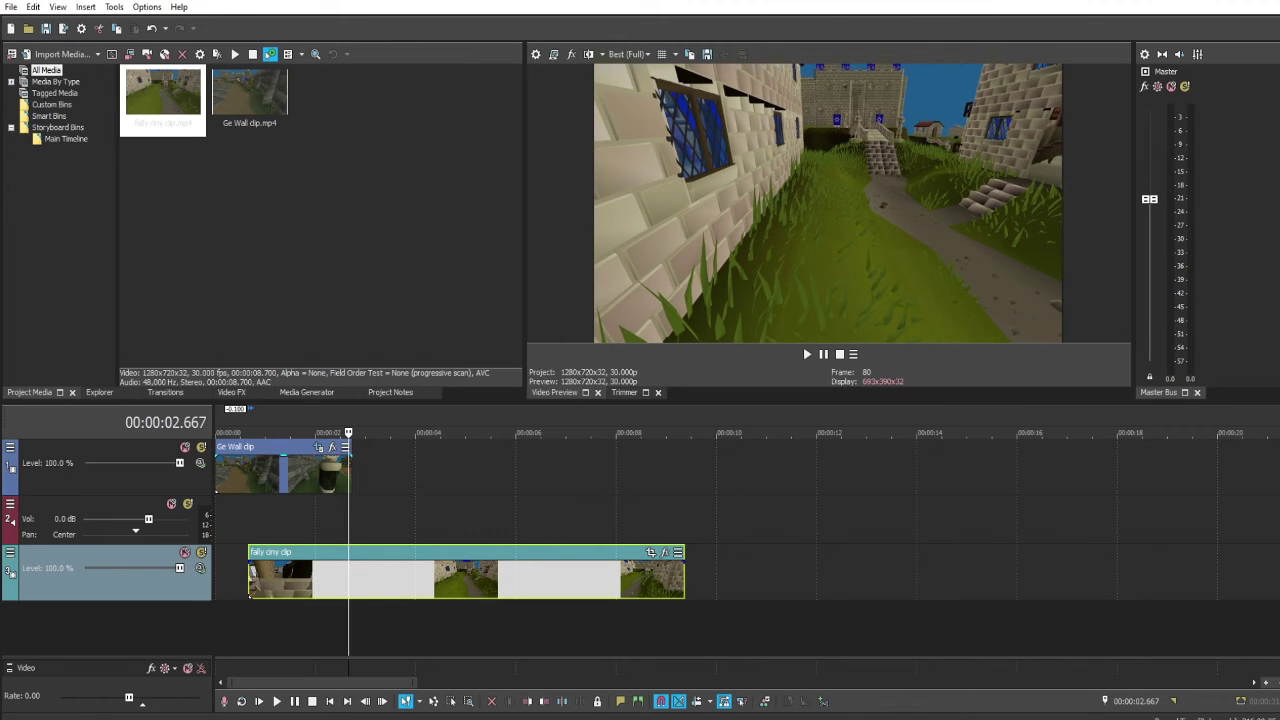
Step: Play the fally ciny footage from 00:00:02.667 and replay the transition from near the start of the timeline
click(806, 353)
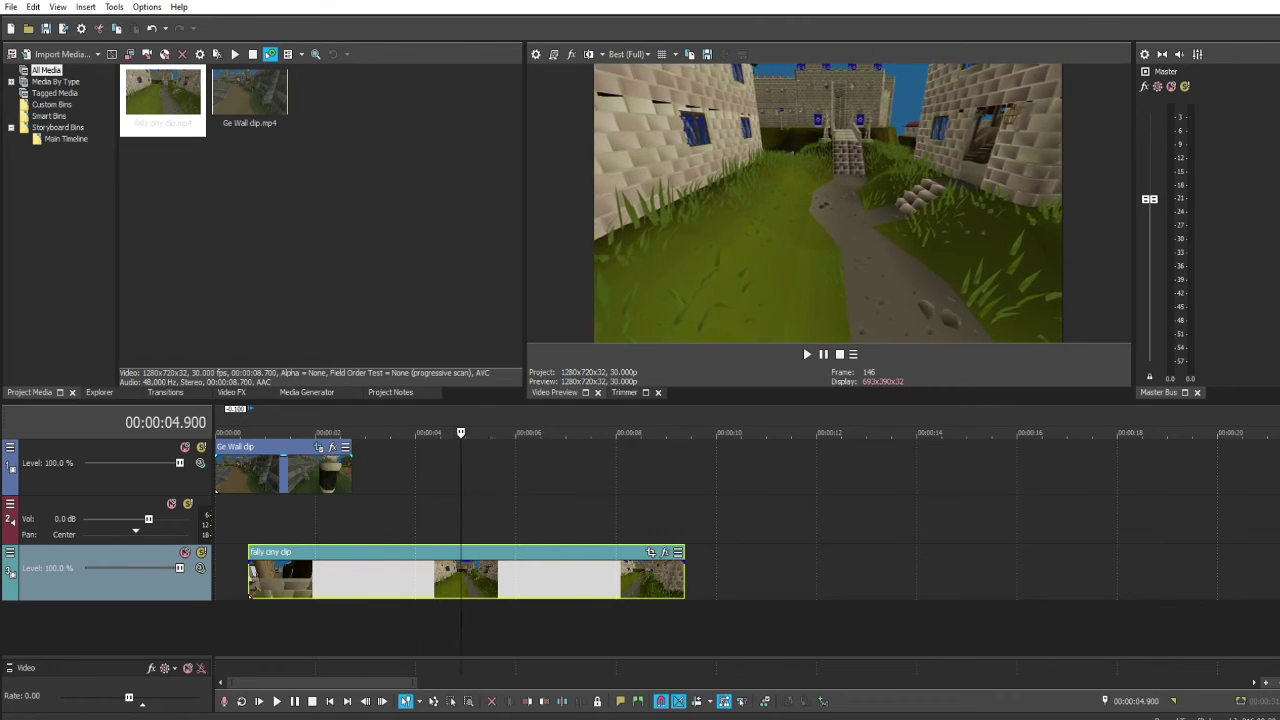
scroll(640, 520, down, 1)
scroll(640, 520, down, 3)
key(Return)
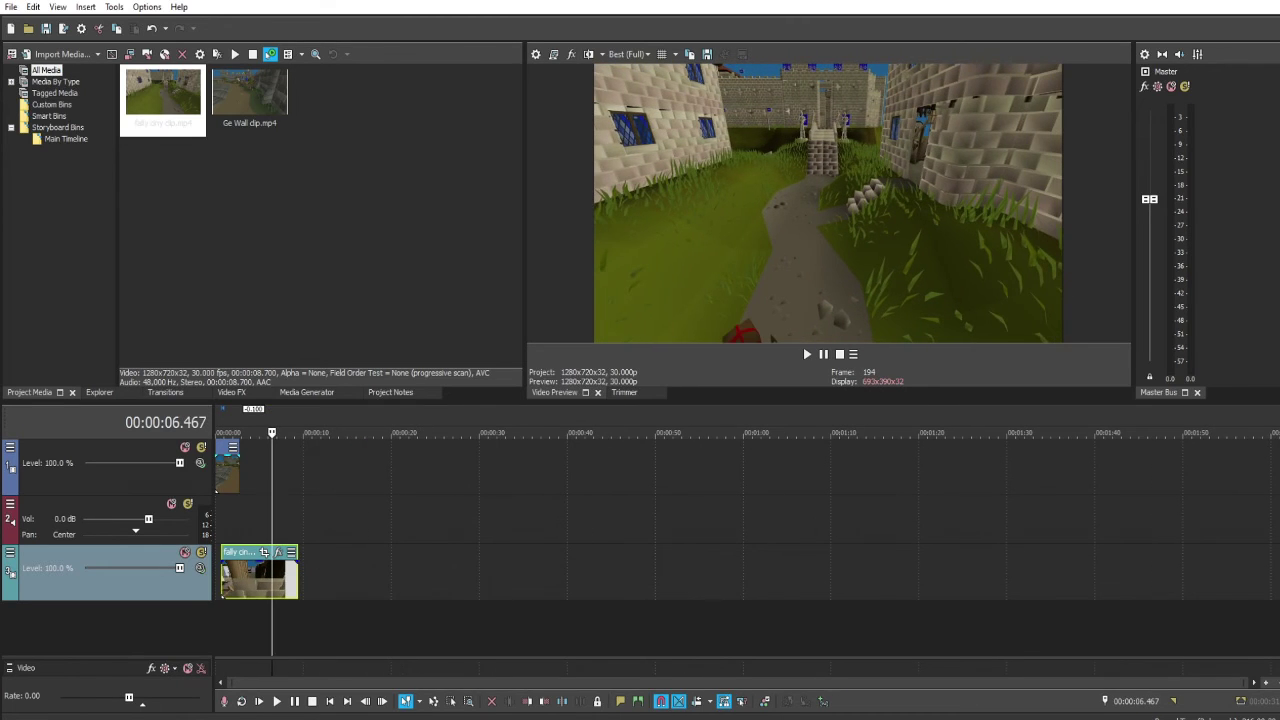
click(222, 433)
key(space)
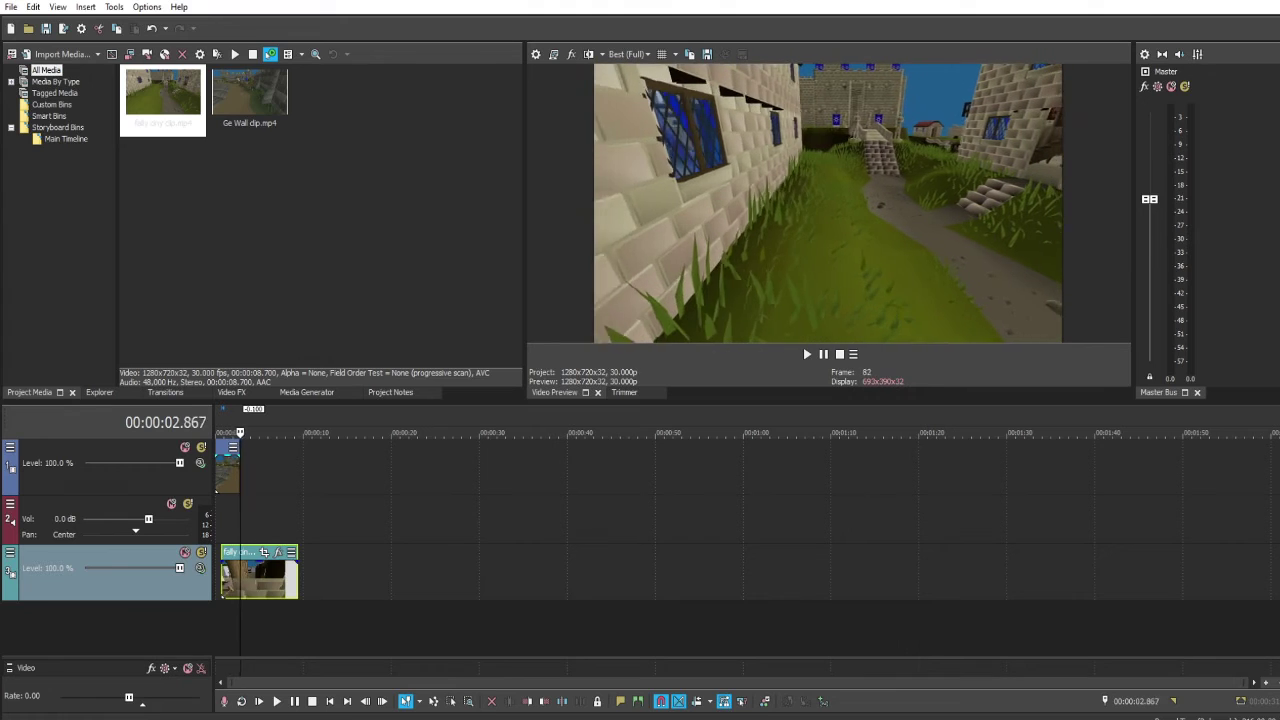
Step: Step back through the transition frames to 00:00:00.133 to inspect the wall edge
key(Left)
key(Left)
key(Left)
key(Left)
key(Left)
key(Left)
key(Left)
key(Left)
key(Left)
key(Left)
key(Left)
key(Left)
key(Left)
key(Left)
key(Left)
key(Left)
key(Left)
key(Left)
key(Left)
key(Left)
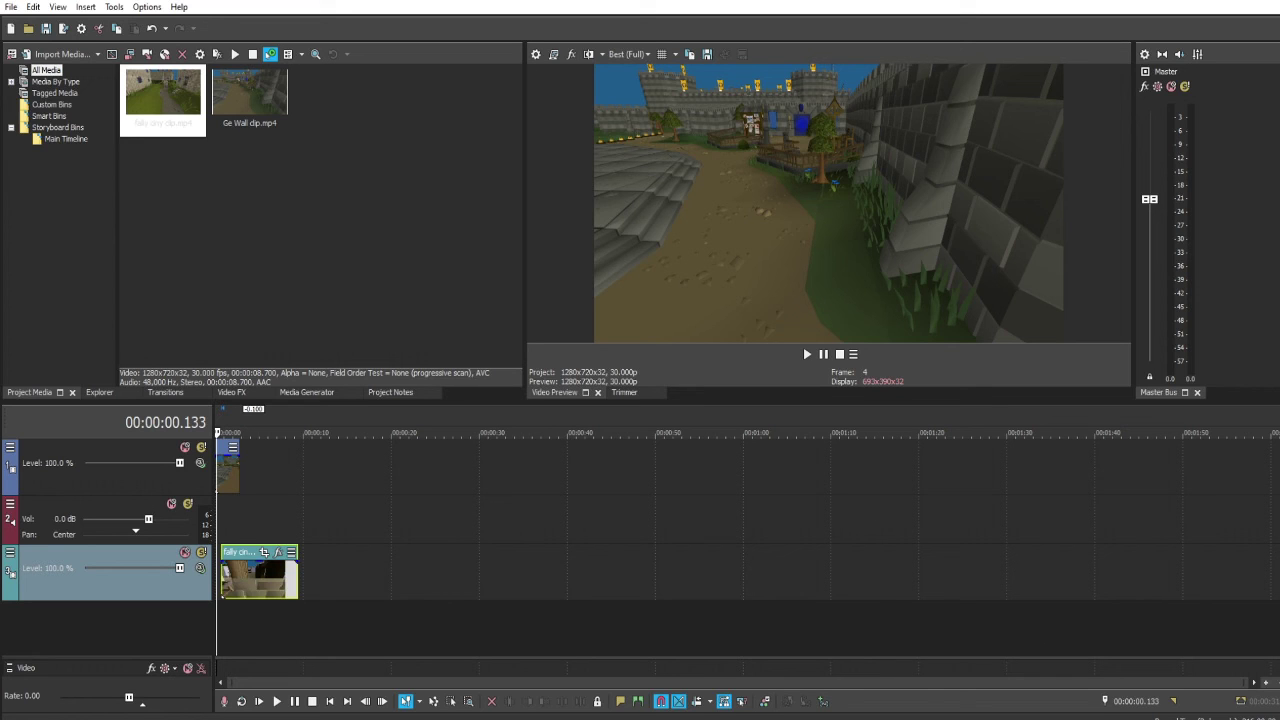
Step: Play the finished transition twice from 00:00:00.133 to review how the Ge Wall clip reveals the fally ciny clip
key(space)
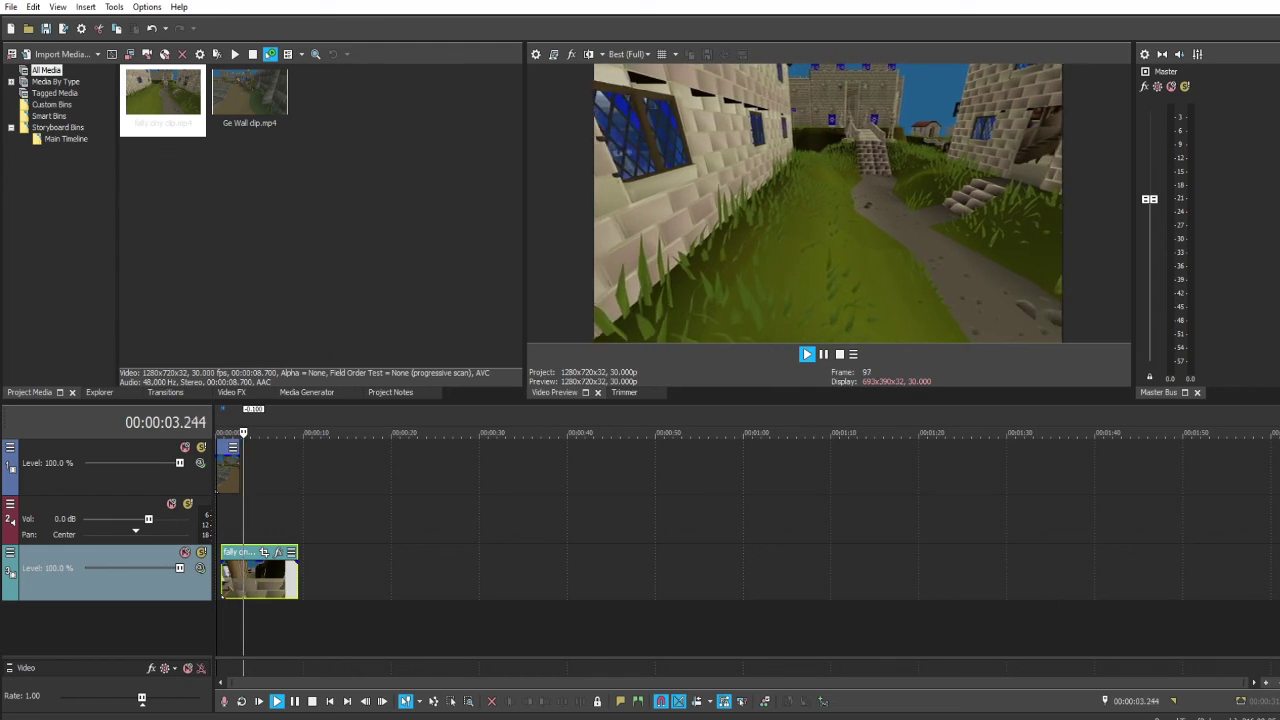
key(space)
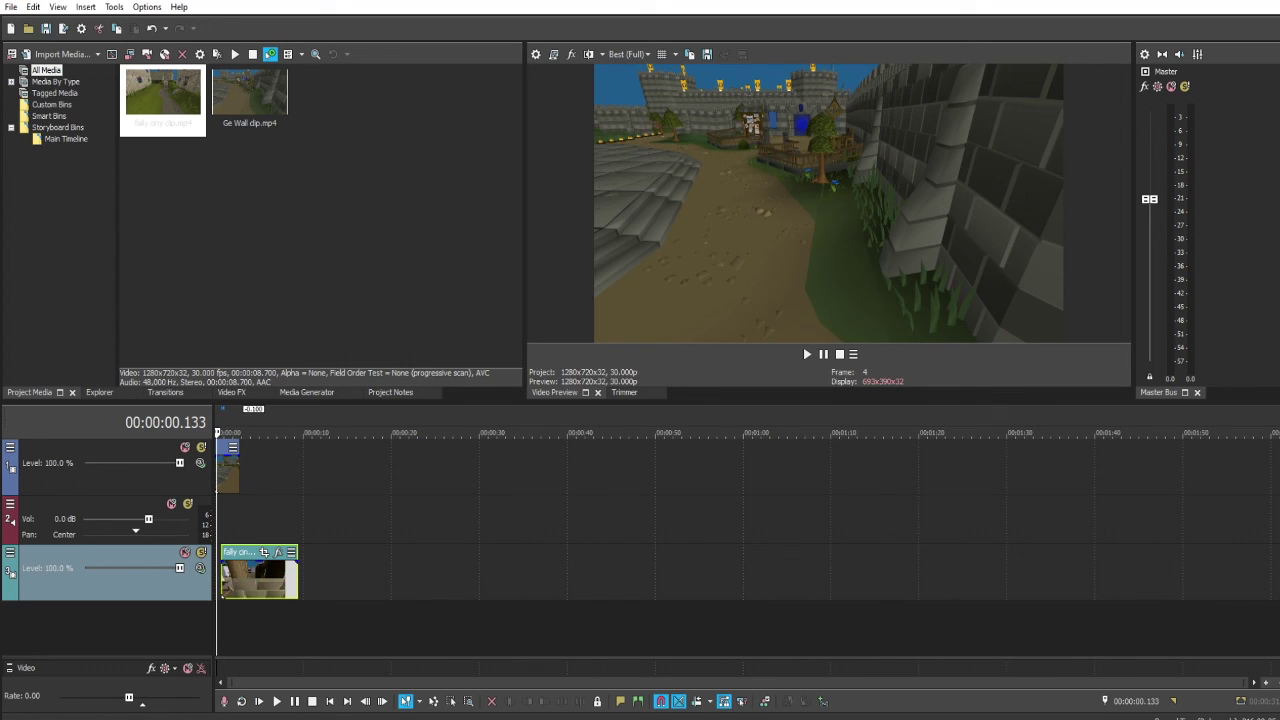
scroll(560, 550, up, 6)
key(space)
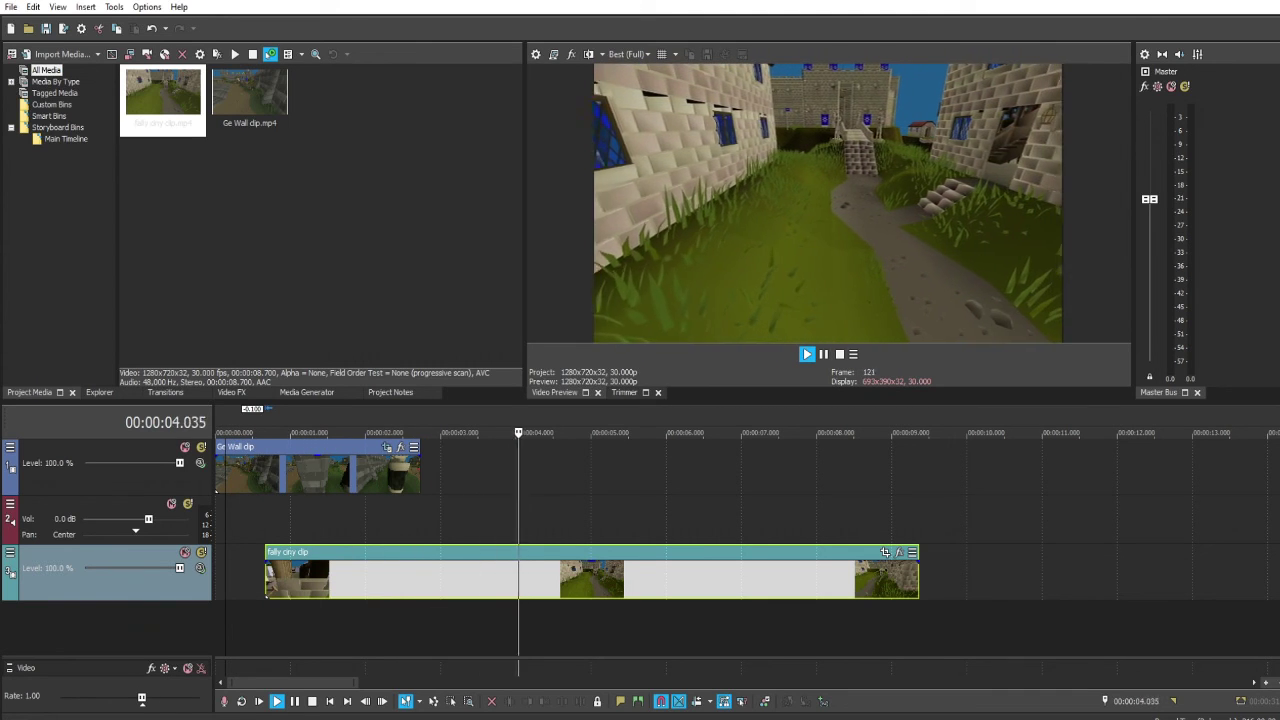
key(space)
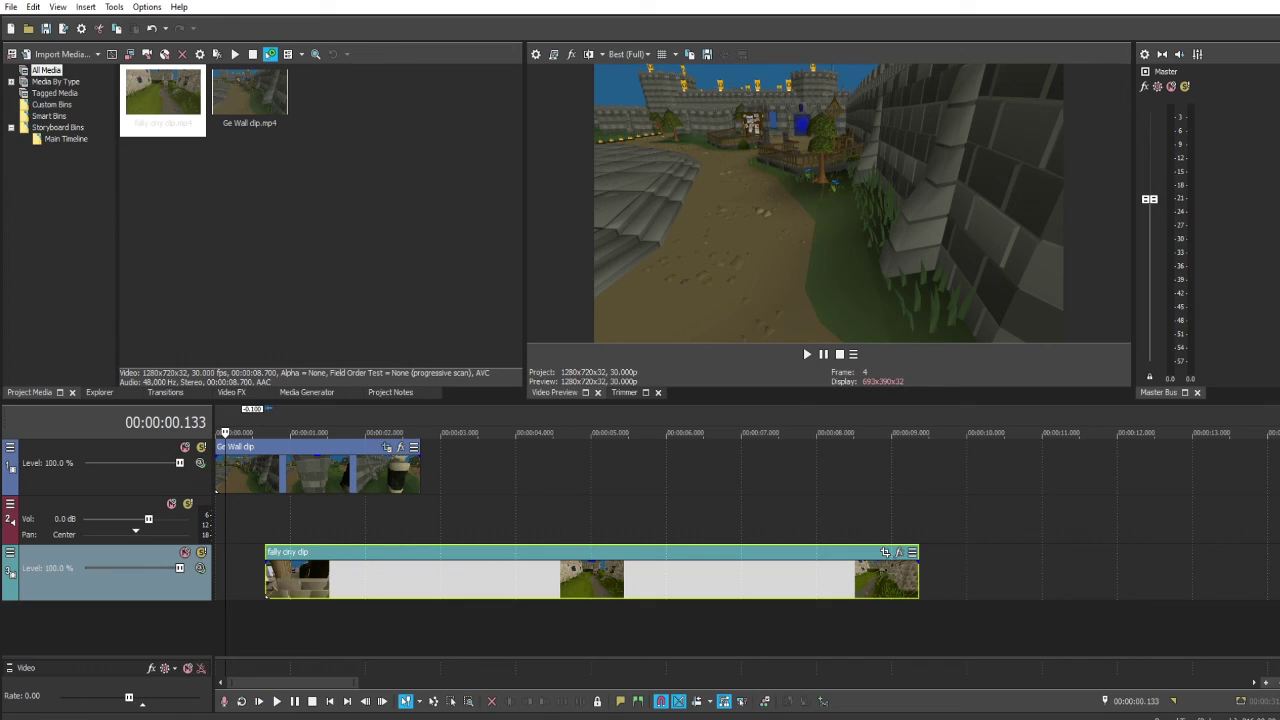